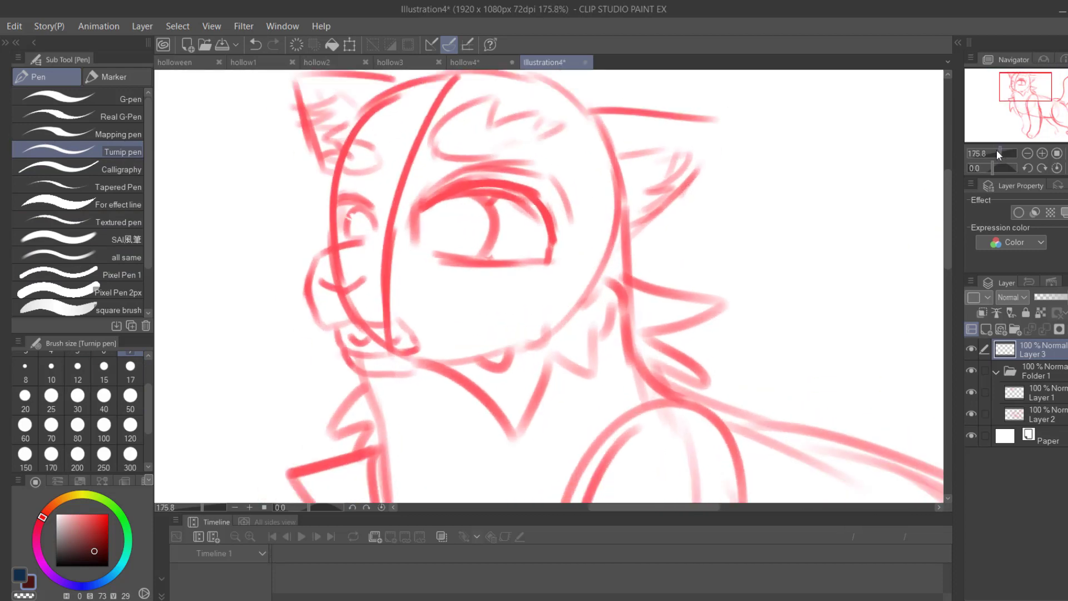
- Ink the cat's muzzle, nose, open mouth, jaw and jagged cheek fur in dark red-brown over the red sketch
mouse_move(357, 231)
left_mouse_down()
mouse_move(292, 267)
mouse_move(307, 326)
mouse_move(389, 328)
mouse_move(399, 353)
mouse_move(337, 359)
left_mouse_up()
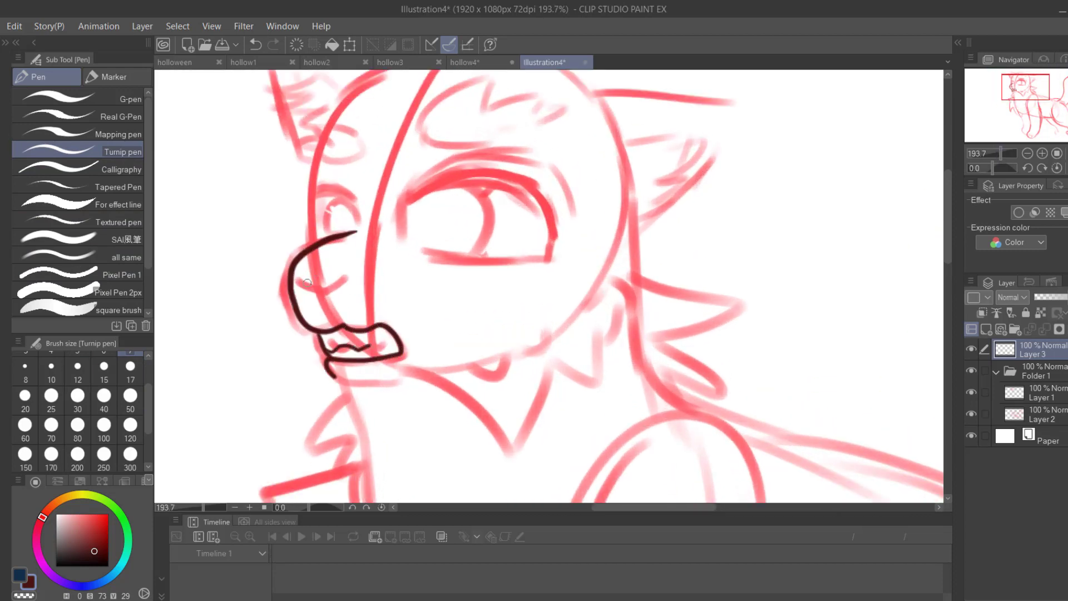
left_click_drag(307, 282, 352, 279)
mouse_move(329, 361)
left_mouse_down()
mouse_move(458, 369)
mouse_move(451, 386)
mouse_move(550, 368)
left_mouse_up()
key("ctrl+z")
mouse_move(616, 244)
left_mouse_down()
mouse_move(620, 342)
mouse_move(604, 338)
mouse_move(567, 383)
left_mouse_up()
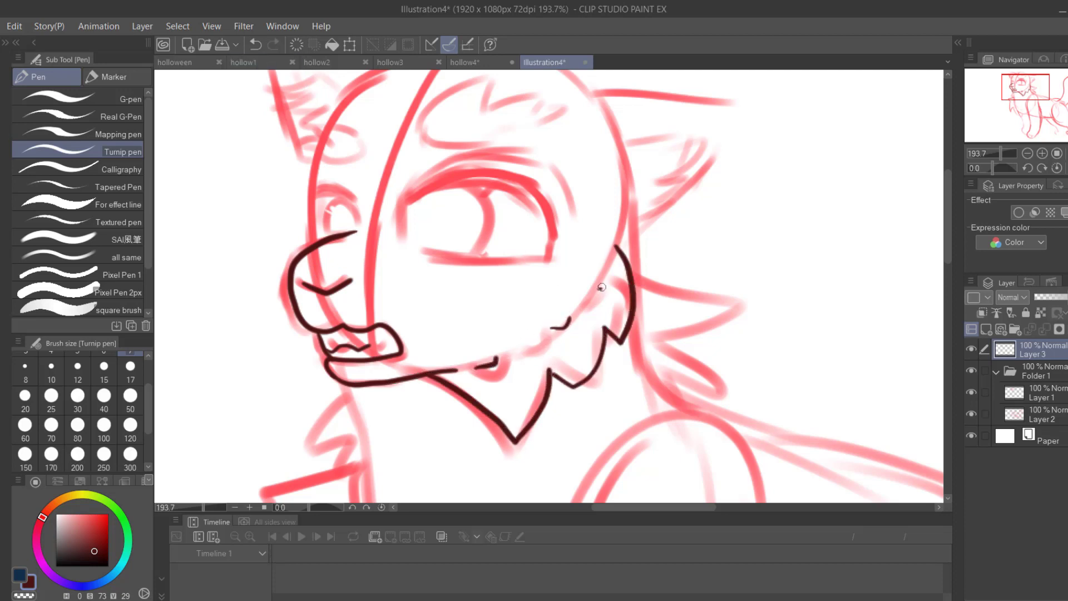
- Ink the rounded head outline and both pointed ears over the sketch
left_click_drag(1037, 83, 1033, 77)
mouse_move(407, 322)
left_mouse_down()
mouse_move(448, 149)
mouse_move(473, 135)
left_mouse_up()
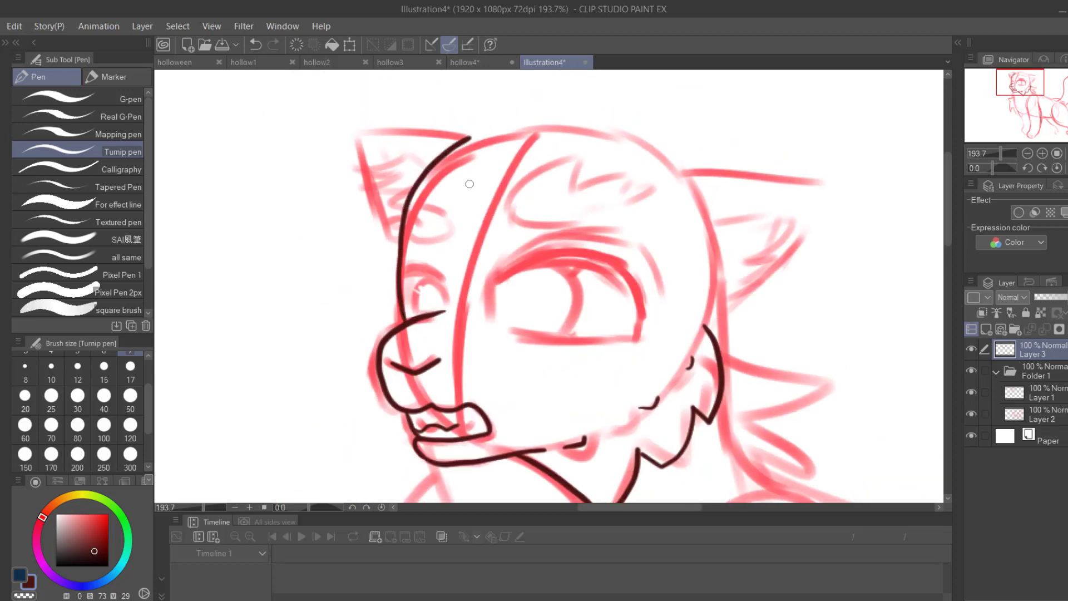
key("ctrl+z")
mouse_move(403, 255)
left_mouse_down()
mouse_move(440, 170)
mouse_move(707, 236)
left_mouse_up()
left_click_drag(401, 253, 399, 323)
mouse_move(476, 139)
left_mouse_down()
mouse_move(369, 137)
mouse_move(400, 259)
left_mouse_up()
mouse_move(635, 143)
left_mouse_down()
mouse_move(771, 138)
mouse_move(759, 222)
mouse_move(710, 327)
left_mouse_up()
- Ink both eyes with arched upper lids, lower lines, irises and pupils
mouse_move(495, 279)
left_mouse_down()
mouse_move(638, 331)
mouse_move(636, 341)
mouse_move(502, 334)
left_mouse_up()
mouse_move(492, 279)
left_mouse_down()
mouse_move(544, 237)
mouse_move(639, 328)
left_mouse_up()
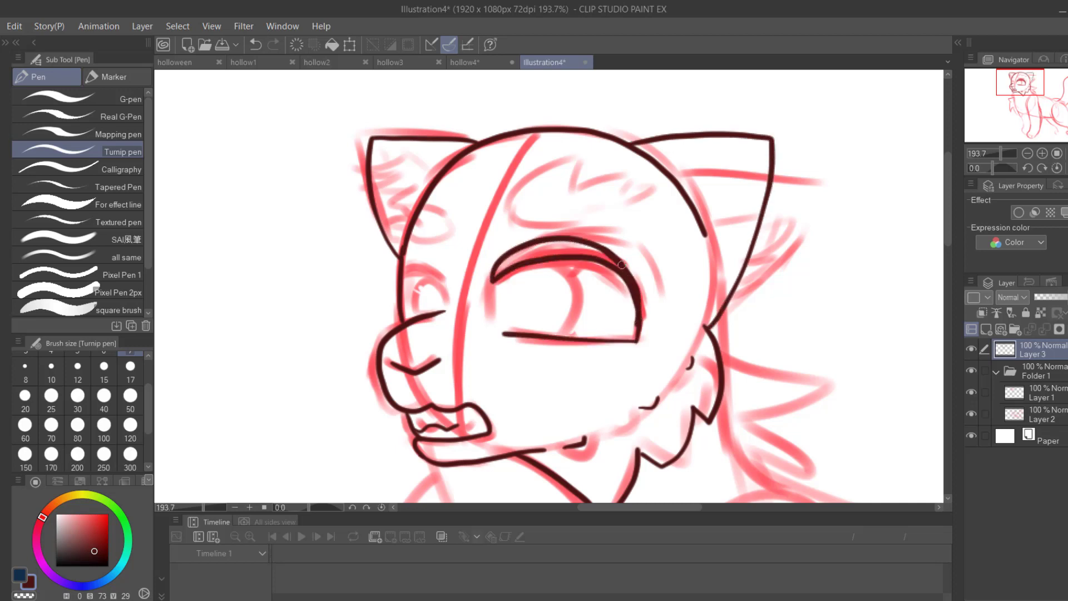
mouse_move(405, 277)
left_mouse_down()
mouse_move(448, 282)
mouse_move(445, 308)
left_mouse_up()
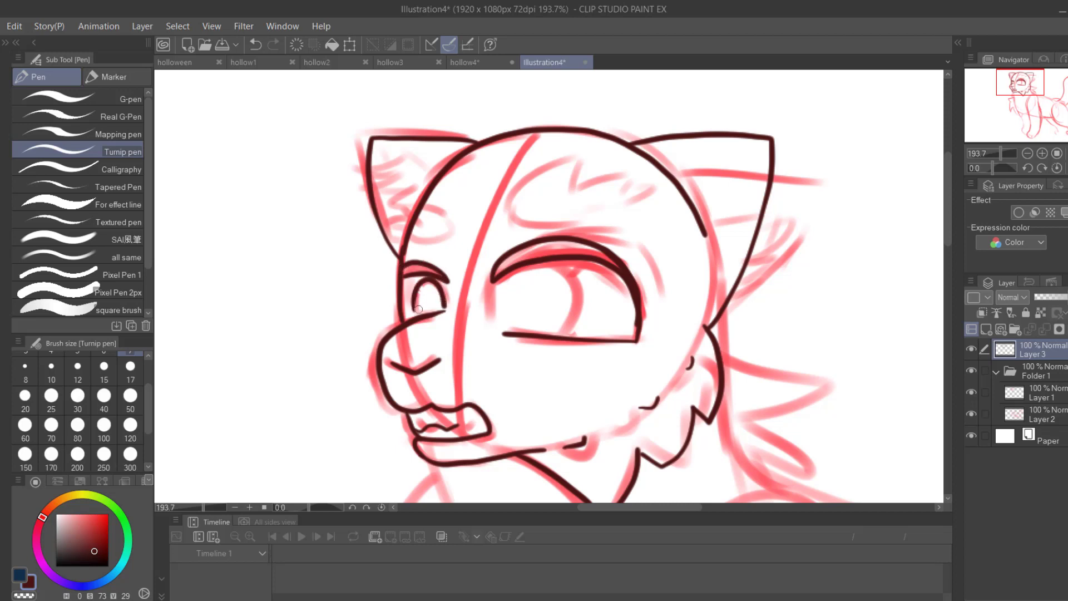
mouse_move(500, 333)
left_mouse_down()
mouse_move(550, 268)
mouse_move(579, 336)
left_mouse_up()
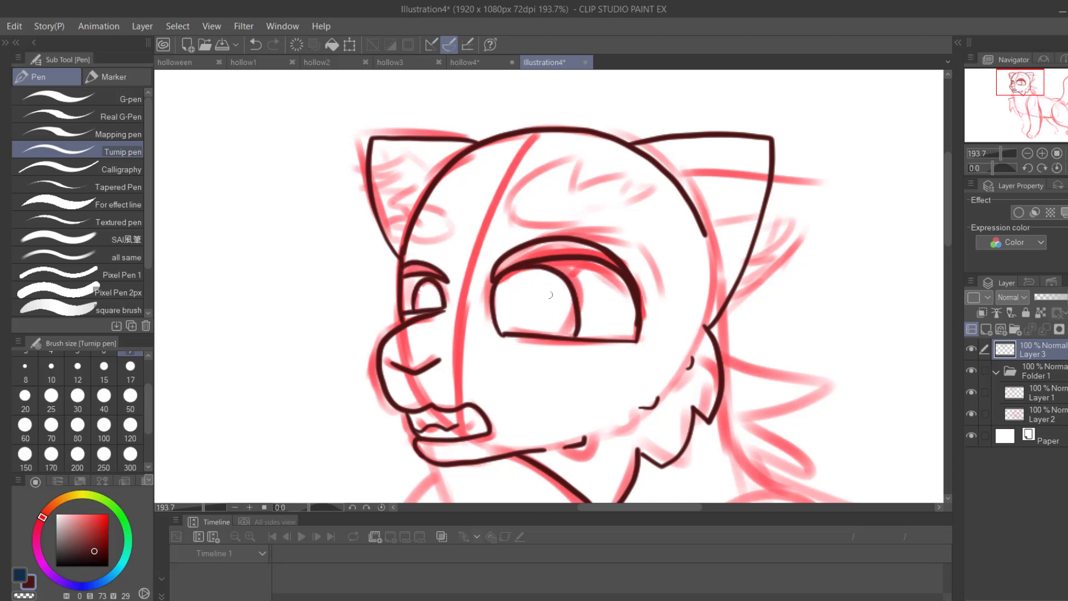
mouse_move(516, 330)
left_mouse_down()
mouse_move(545, 296)
mouse_move(547, 336)
left_mouse_up()
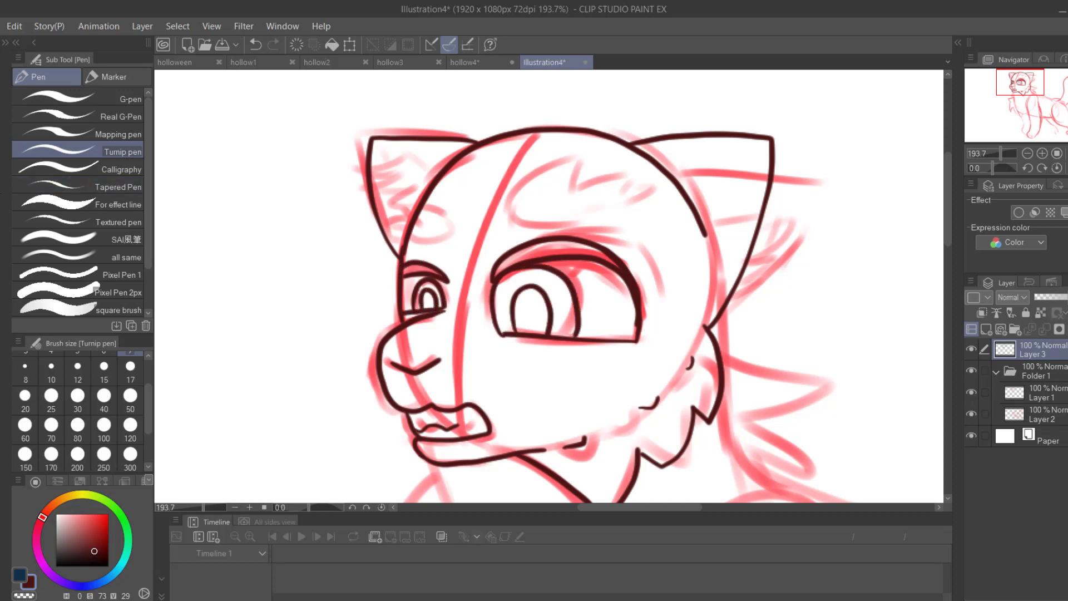
- Fill the upper eyelids of both eyes with the solid dark line colour
key("w")
left_click(427, 270)
left_click(557, 250, "shift")
left_click(563, 299)
left_click(360, 299)
key("p")
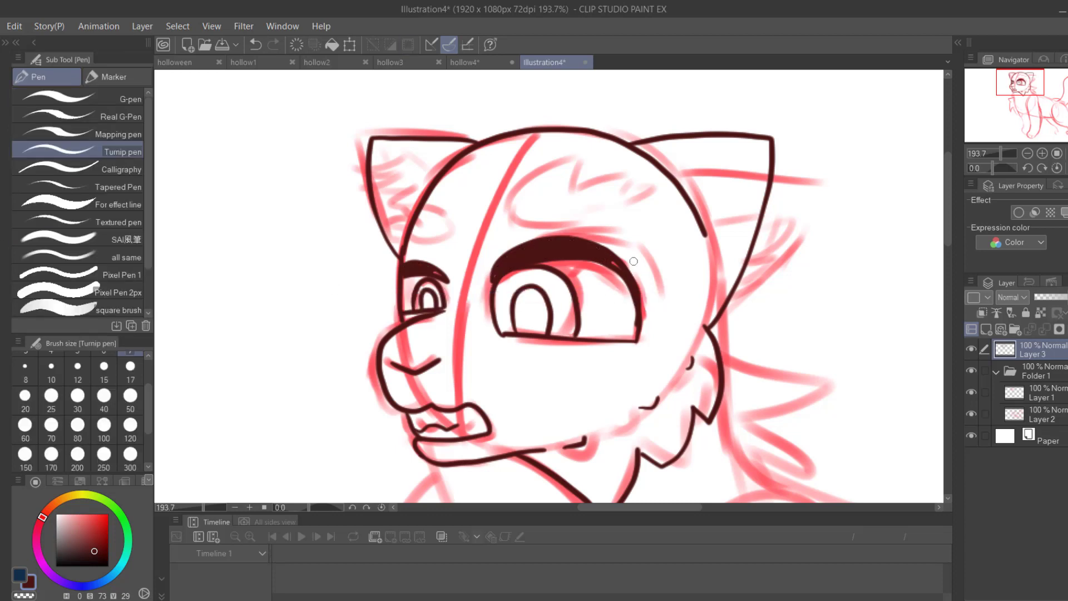
- Ink a tufted brow spot above each eye, close the head line beside the cheek, and add inner-ear fur
mouse_move(514, 188)
left_mouse_down()
mouse_move(621, 208)
mouse_move(613, 176)
mouse_move(544, 168)
mouse_move(515, 185)
left_mouse_up()
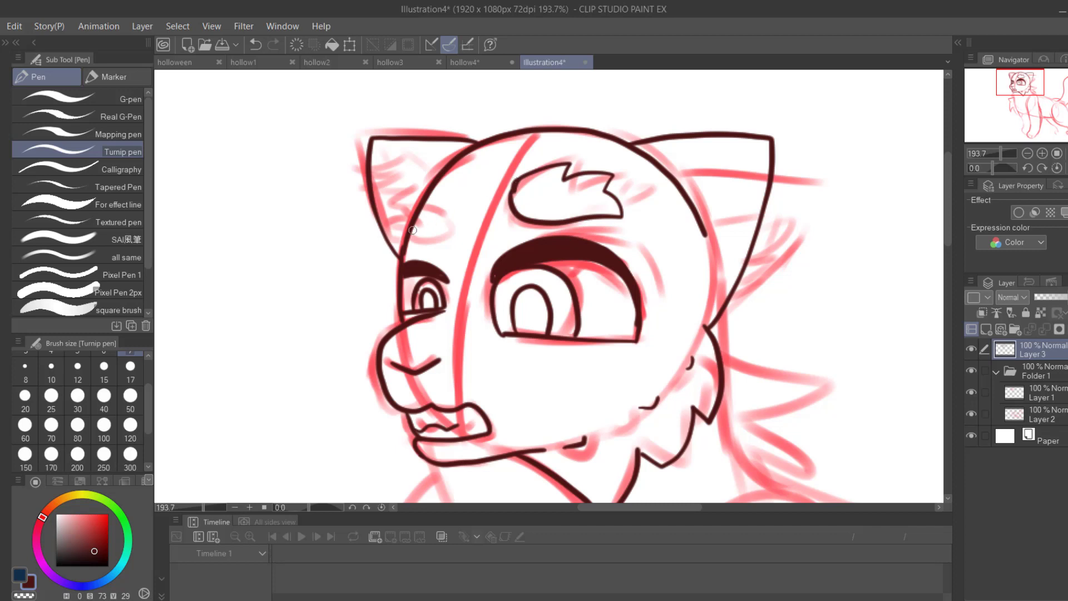
mouse_move(413, 230)
left_mouse_down()
mouse_move(437, 210)
mouse_move(398, 210)
left_mouse_up()
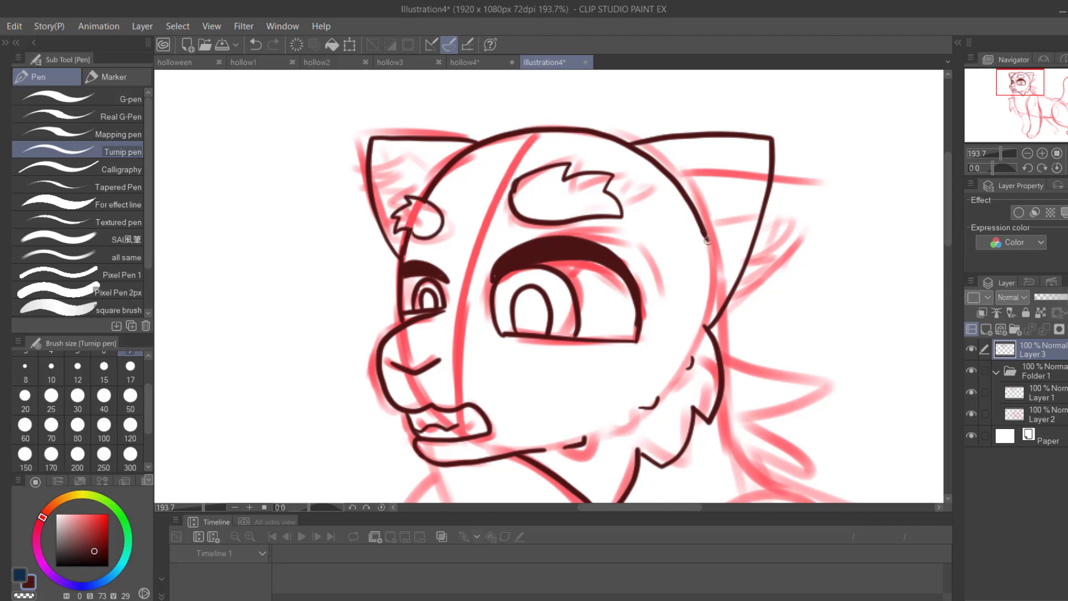
left_click_drag(707, 240, 717, 327)
mouse_move(678, 179)
left_mouse_down()
mouse_move(746, 151)
mouse_move(733, 236)
left_mouse_up()
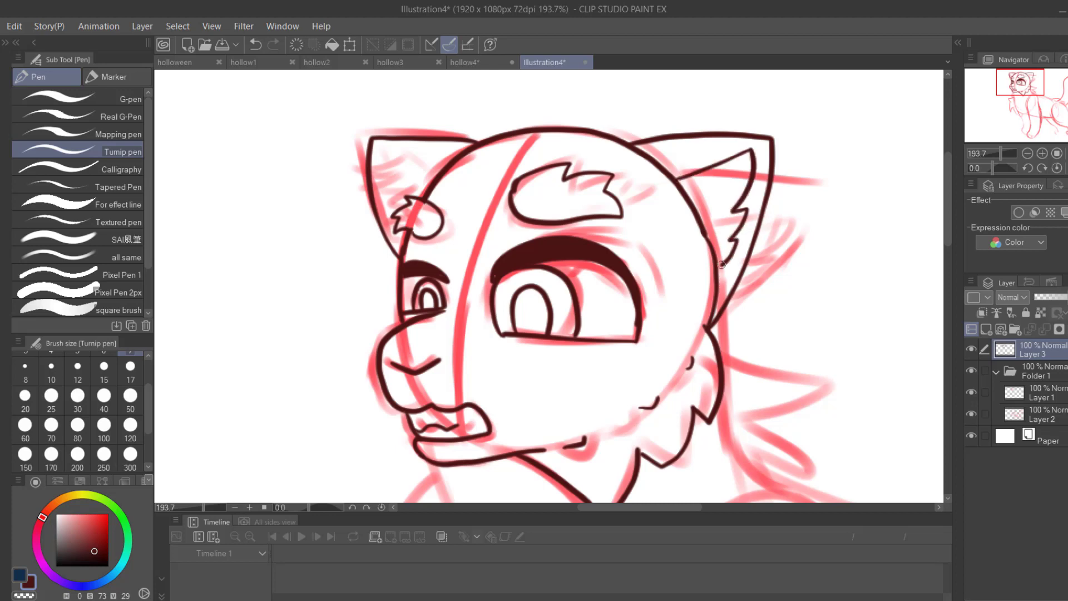
mouse_move(433, 182)
left_mouse_down()
mouse_move(387, 168)
mouse_move(399, 205)
mouse_move(385, 148)
mouse_move(382, 180)
left_mouse_up()
key("ctrl+z")
- Add a new layer above the head line art and ink the near front leg with its rounded paw
left_click_drag(1028, 88, 1024, 100)
left_click(986, 329)
left_click(997, 153)
mouse_move(468, 119)
left_mouse_down()
mouse_move(465, 236)
mouse_move(494, 334)
mouse_move(469, 449)
left_mouse_up()
mouse_move(592, 136)
left_mouse_down()
mouse_move(615, 298)
mouse_move(593, 433)
left_mouse_up()
left_click_drag(1022, 98, 1018, 107)
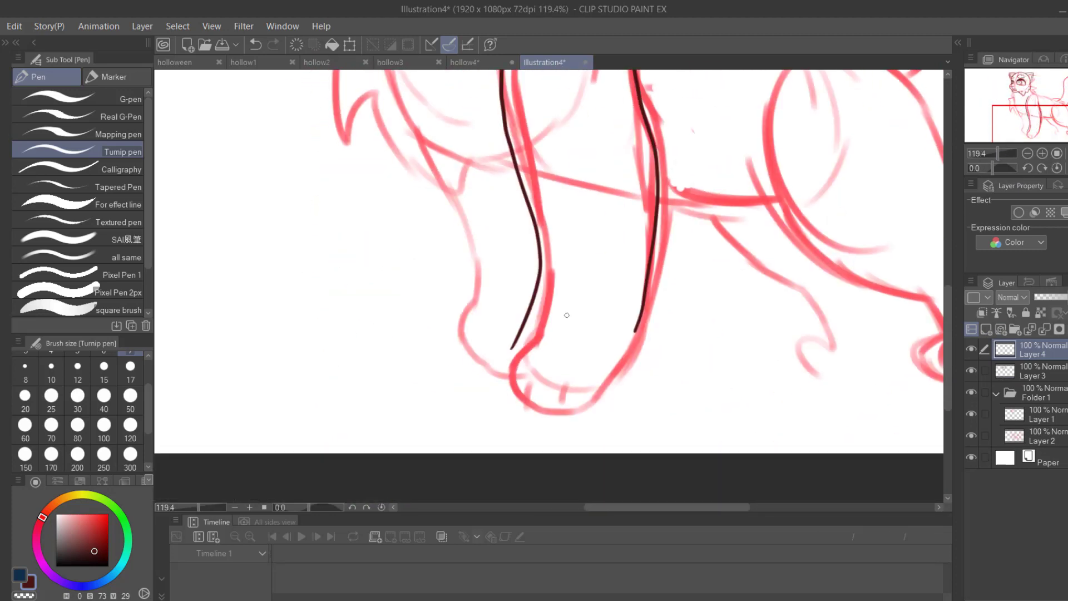
mouse_move(496, 381)
left_mouse_down()
mouse_move(531, 418)
mouse_move(588, 406)
left_mouse_up()
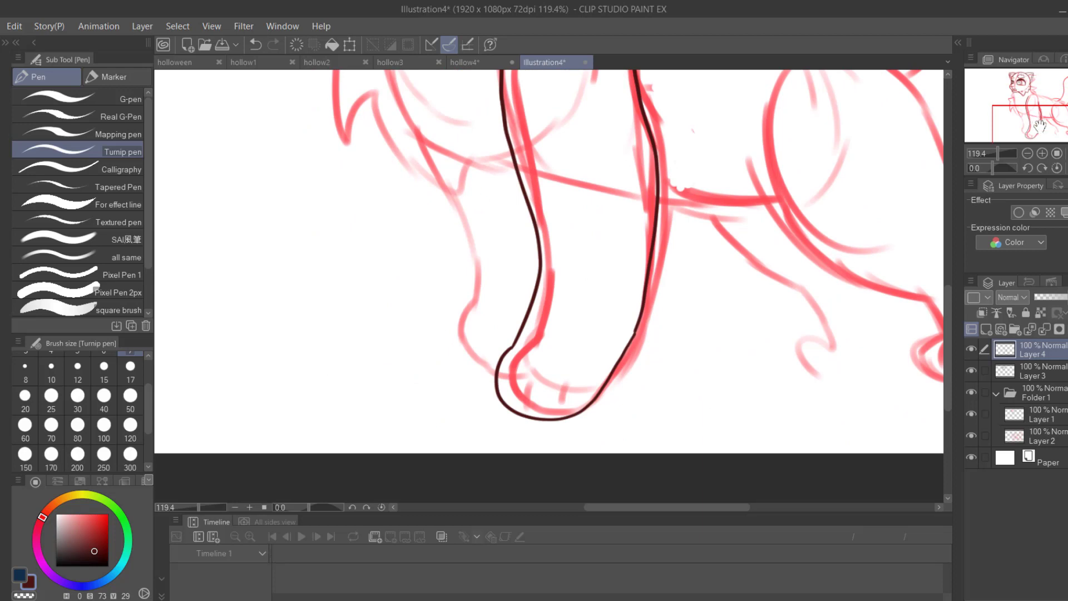
- Ink the jagged chest fur and the far front leg, with toe lines on both front paws
left_click_drag(1041, 126, 1032, 108)
mouse_move(403, 196)
left_mouse_down()
mouse_move(415, 262)
mouse_move(452, 291)
mouse_move(495, 359)
mouse_move(590, 376)
left_mouse_up()
left_click_drag(1046, 106, 1046, 93)
mouse_move(625, 173)
left_mouse_down()
mouse_move(655, 218)
mouse_move(657, 275)
left_mouse_up()
left_click_drag(1011, 130, 1014, 157)
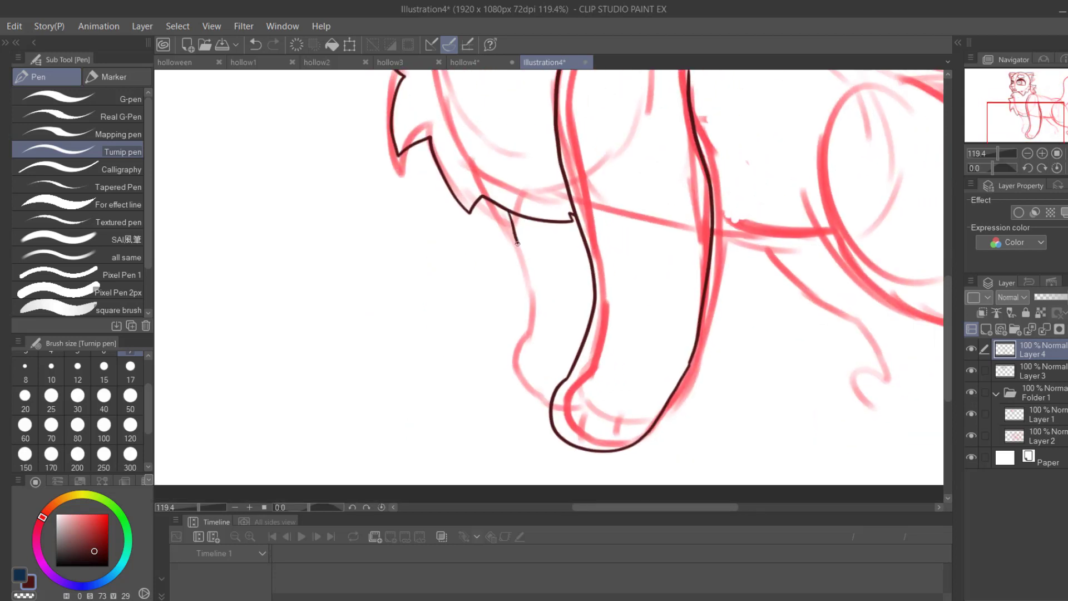
left_click_drag(518, 244, 519, 396)
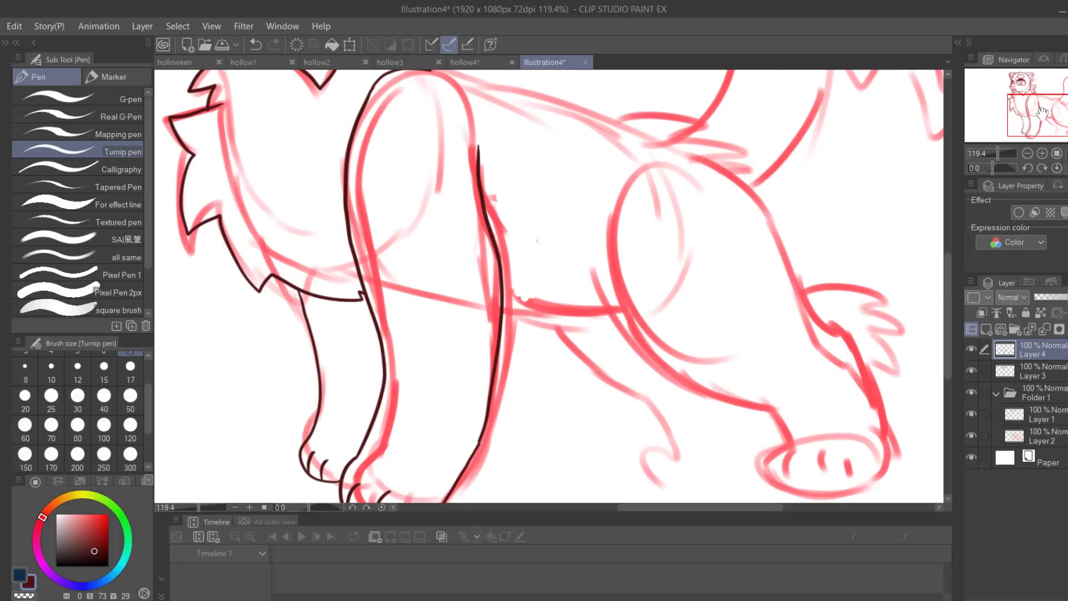
- Ink the back line, the spiky rump fur, and the near hind leg down to its paw
mouse_move(485, 219)
left_mouse_down()
mouse_move(693, 295)
mouse_move(786, 283)
mouse_move(821, 325)
mouse_move(806, 338)
mouse_move(831, 350)
left_mouse_up()
left_click_drag(1033, 98, 1053, 118)
mouse_move(463, 220)
left_mouse_down()
mouse_move(536, 332)
mouse_move(632, 402)
left_mouse_up()
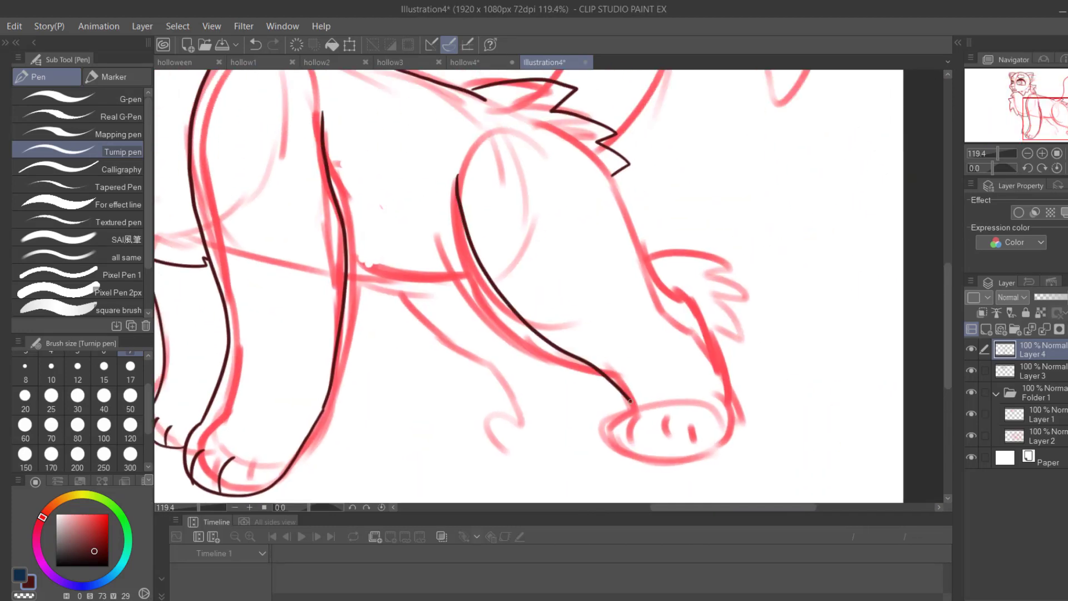
left_click_drag(614, 176, 746, 381)
key("ctrl+z")
mouse_move(614, 176)
left_mouse_down()
mouse_move(749, 350)
mouse_move(771, 410)
left_mouse_up()
mouse_move(543, 345)
left_mouse_down()
mouse_move(648, 395)
mouse_move(665, 442)
mouse_move(745, 461)
left_mouse_up()
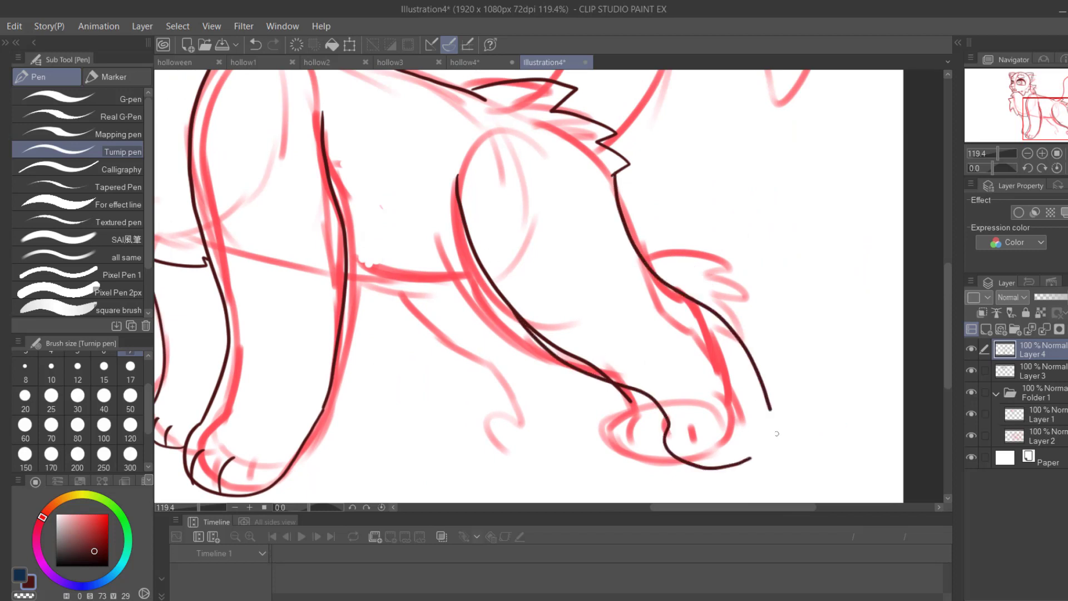
left_click_drag(773, 410, 748, 456)
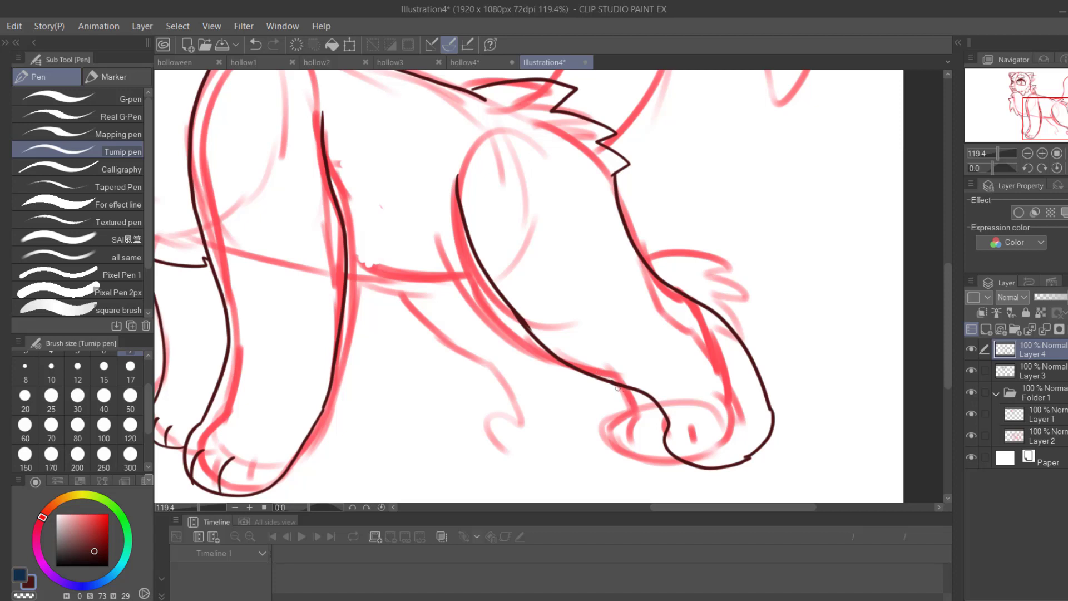
- Ink the belly line, the far hind leg, the hind toes and the fur tuft behind the near hind leg
mouse_move(346, 274)
left_mouse_down()
mouse_move(406, 286)
mouse_move(491, 283)
mouse_move(547, 376)
mouse_move(629, 443)
left_mouse_up()
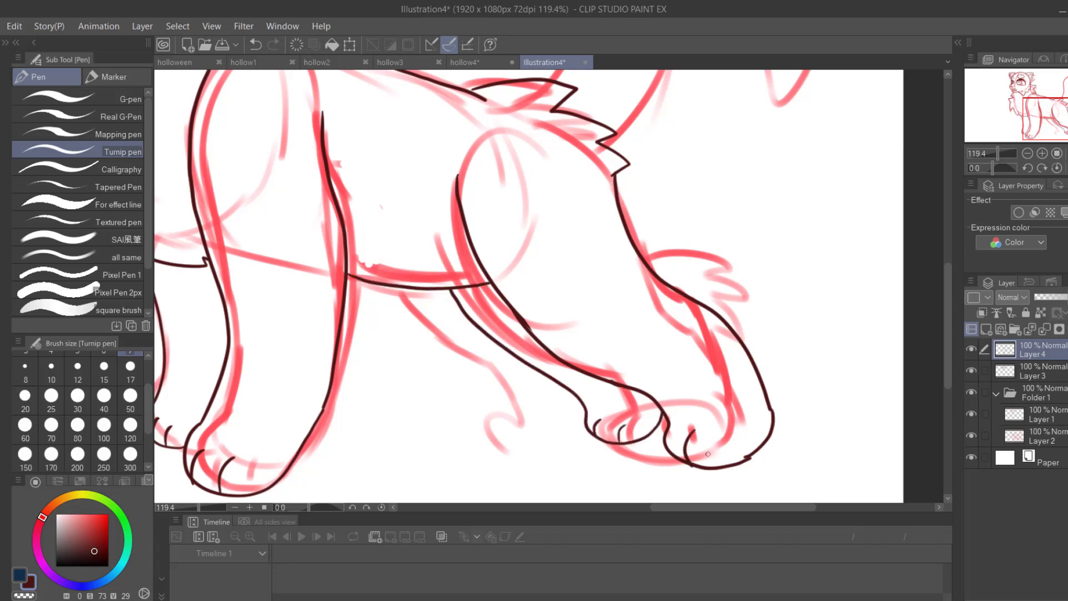
left_click_drag(657, 274, 718, 287)
- Ink the large curved tail with jagged fur tips, rising from the rump
scroll(758, 340, "up", 10)
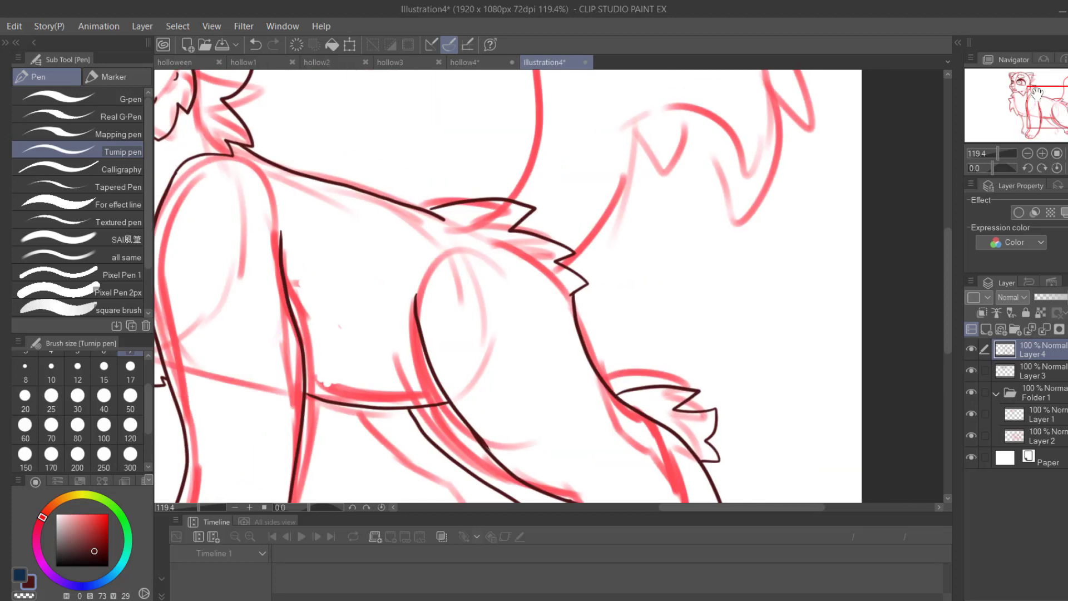
mouse_move(509, 379)
left_mouse_down()
mouse_move(793, 136)
mouse_move(821, 317)
mouse_move(718, 359)
mouse_move(690, 320)
left_mouse_up()
left_click_drag(574, 454, 711, 264)
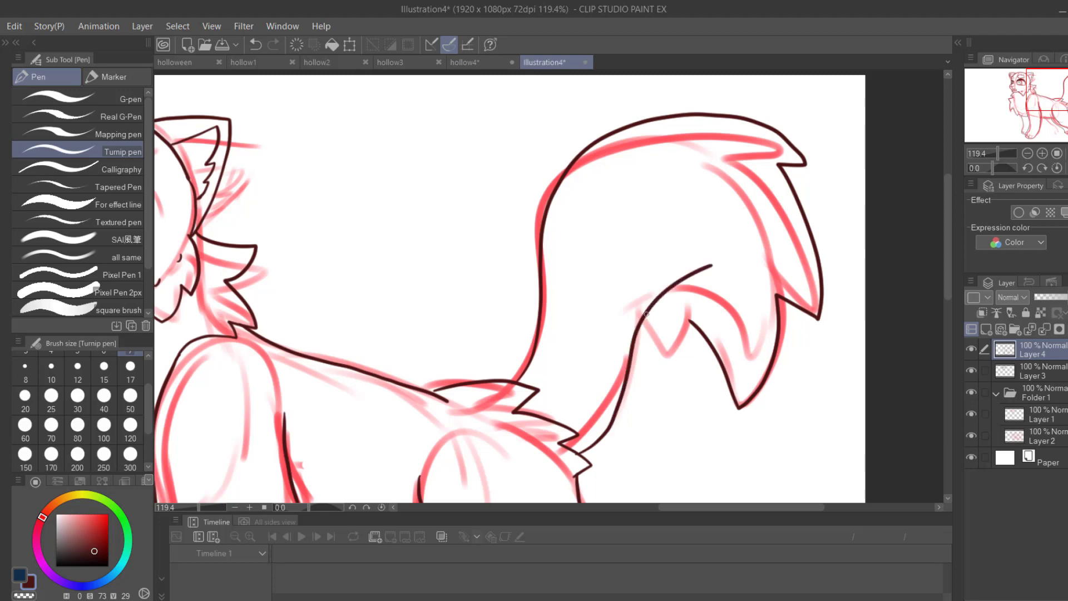
left_click_drag(644, 312, 690, 321)
- Check the whole drawing's proportions in flipped canvas views, ending with a horizontally mirrored view
left_click_drag(997, 153, 994, 153)
left_click(1067, 167)
left_click_drag(1036, 90, 1017, 105)
left_click(1067, 167)
left_click(1067, 167)
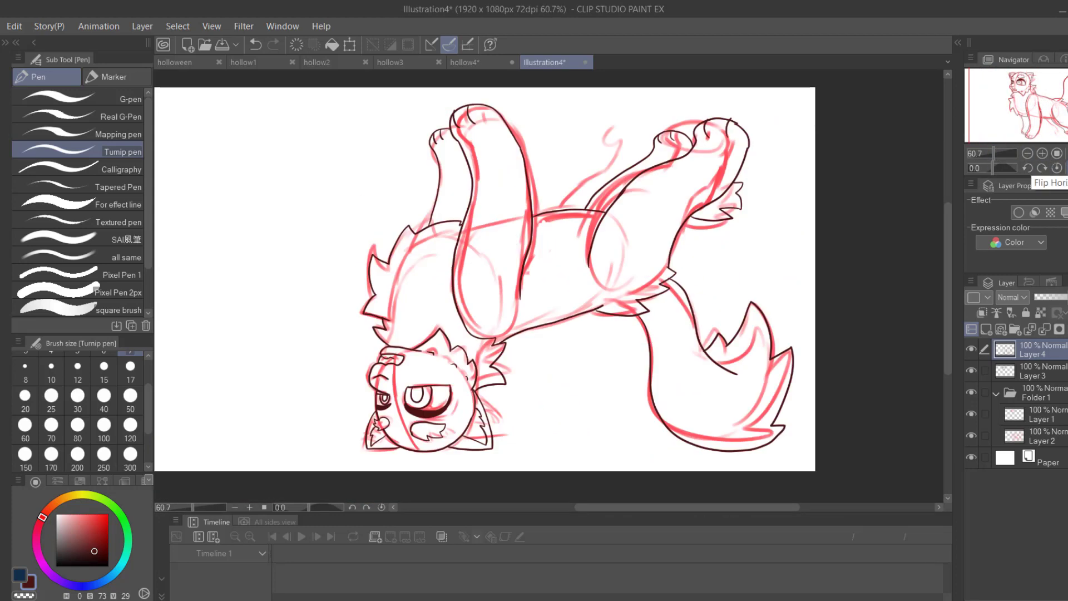
left_click(1067, 168)
left_click(1067, 167)
- Select the tail and hindquarters of the line art freehand and shift them slightly away from the front body
left_click(4, 140)
mouse_move(276, 111)
left_mouse_down()
mouse_move(294, 432)
mouse_move(515, 367)
left_mouse_up()
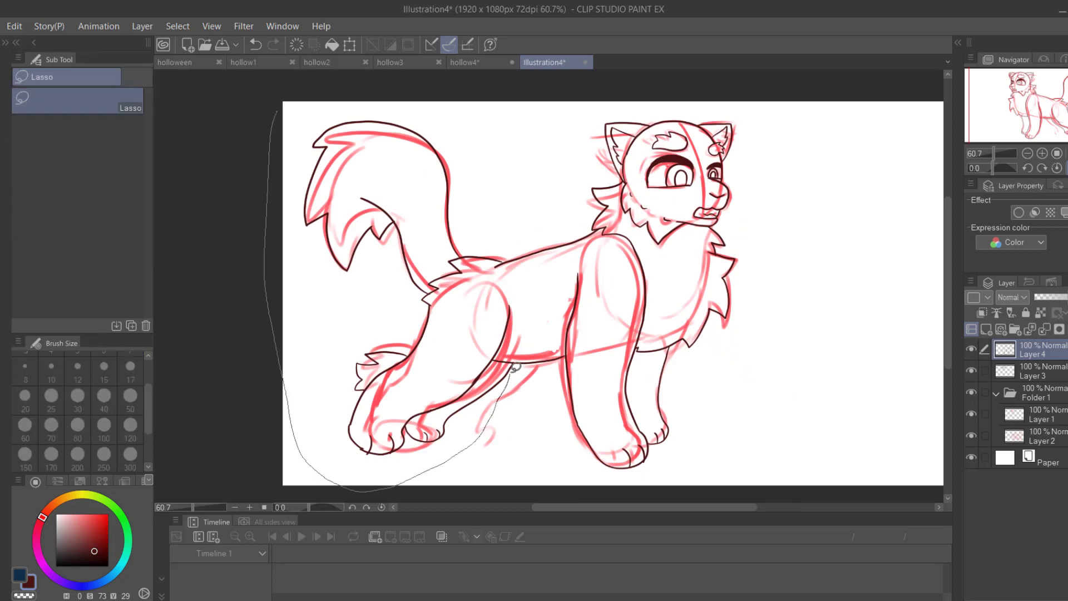
mouse_move(498, 272)
left_mouse_down()
mouse_move(428, 123)
mouse_move(289, 100)
left_mouse_up()
key("ctrl+t")
left_click_drag(531, 101, 539, 91)
left_click_drag(486, 142, 475, 149)
left_click(361, 492)
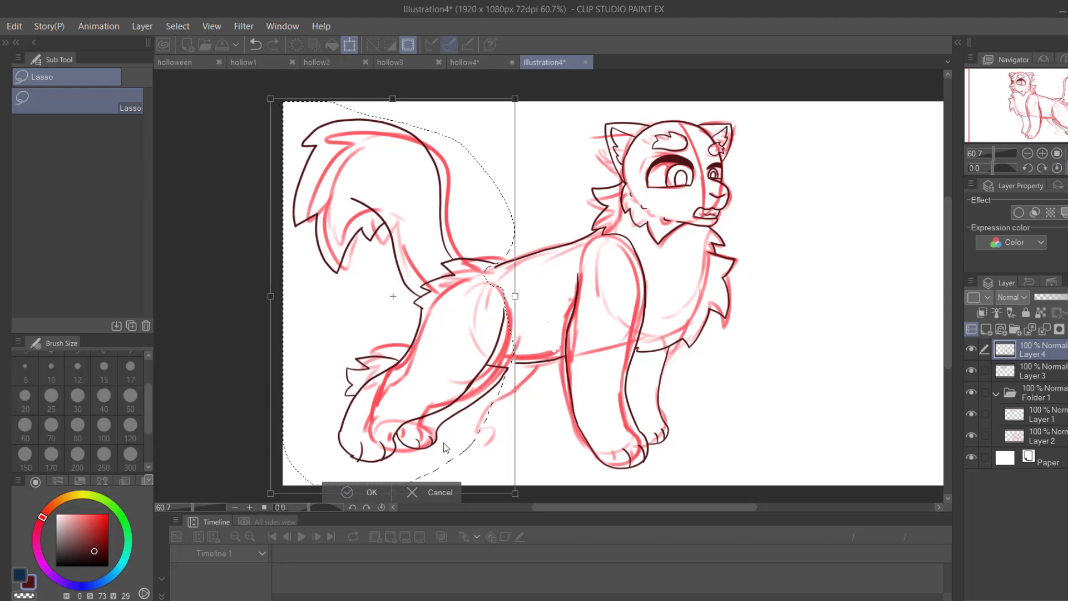
left_click_drag(994, 154, 997, 154)
left_click(171, 492)
- Hide the sketch folder and use the Turnip pen to repair the belly and hind-leg line joins
key("p")
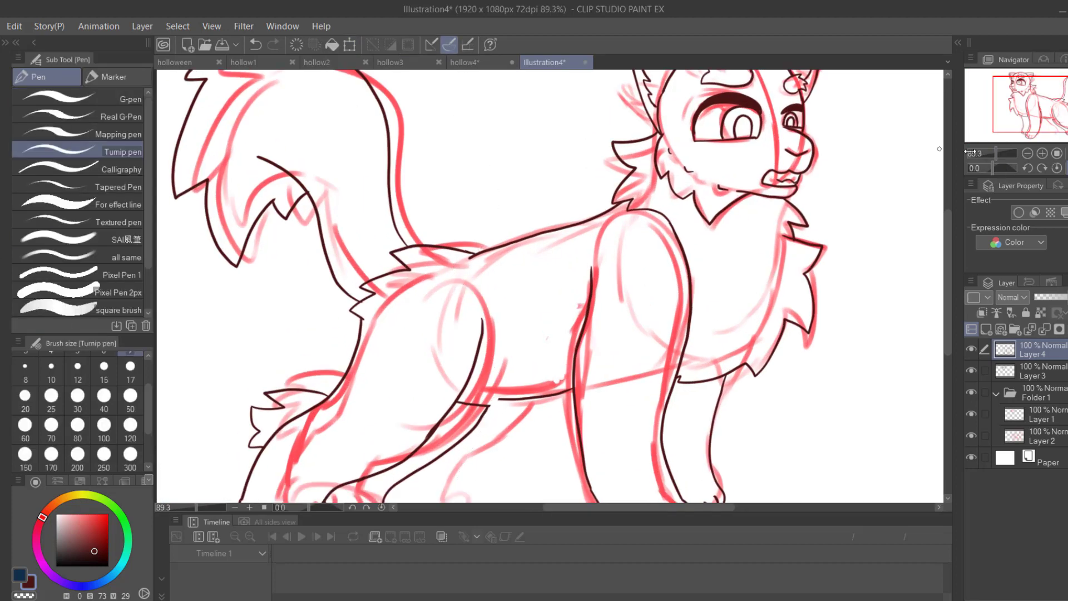
left_click(1066, 168)
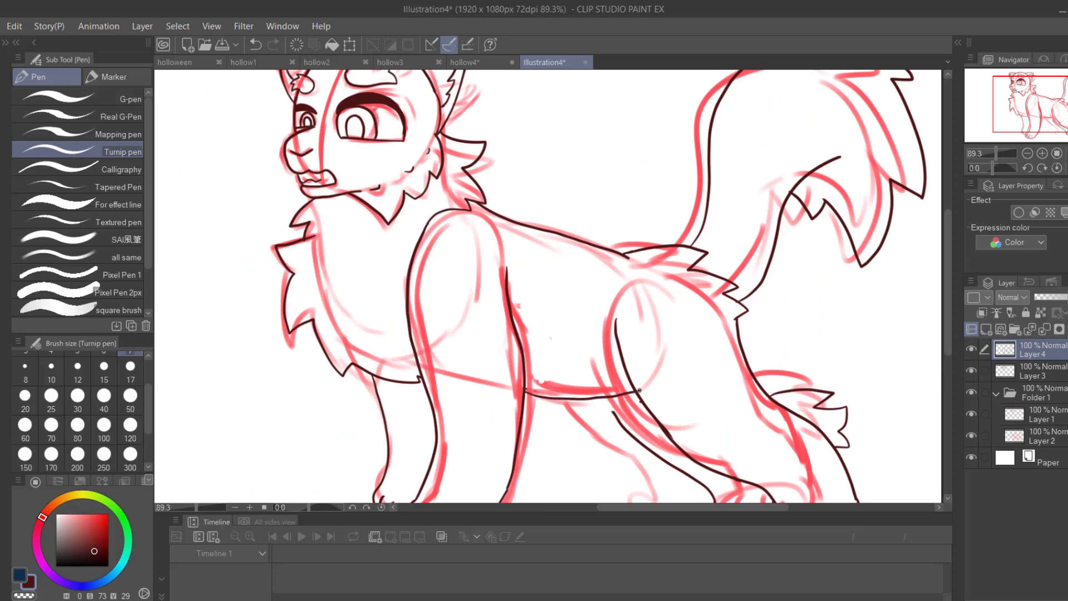
key("h")
mouse_move(1001, 151)
left_mouse_down()
mouse_move(992, 152)
mouse_move(1000, 153)
left_mouse_up()
left_click(972, 392)
left_click_drag(1012, 111, 1054, 115)
left_click(1066, 168)
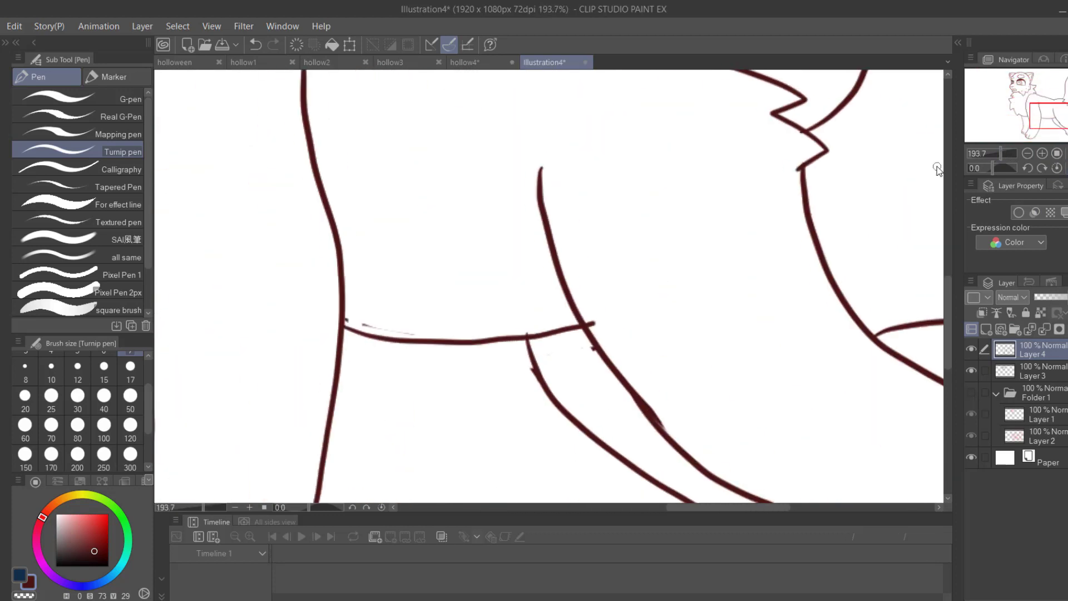
left_click_drag(1000, 153, 998, 153)
left_click_drag(1028, 93, 1056, 124)
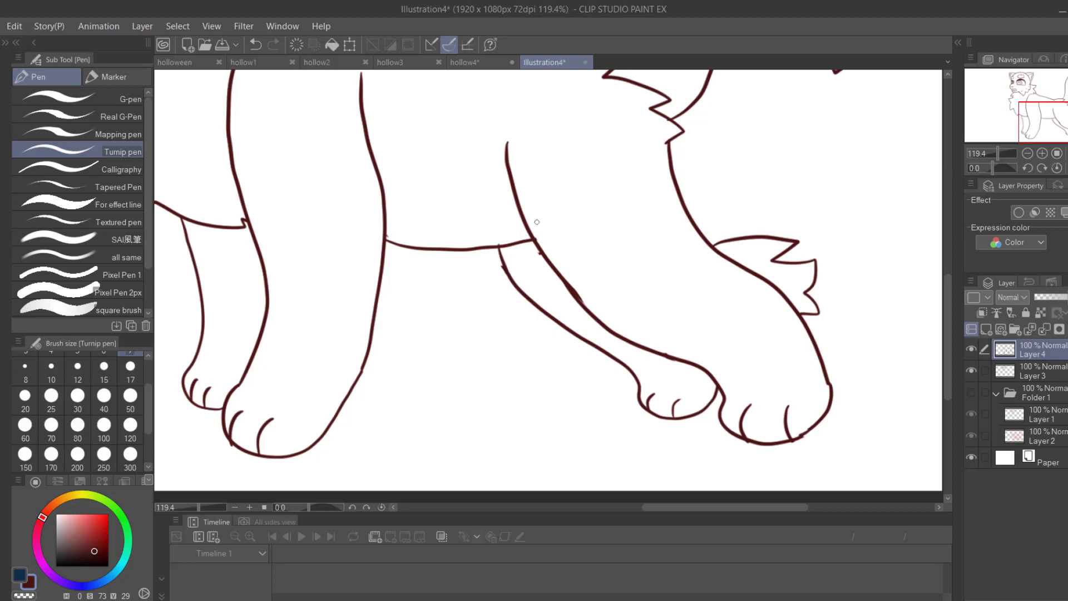
- Draw a lower upper edge across the tail and delete the old outer curve above it
left_click_drag(1042, 124, 1018, 80)
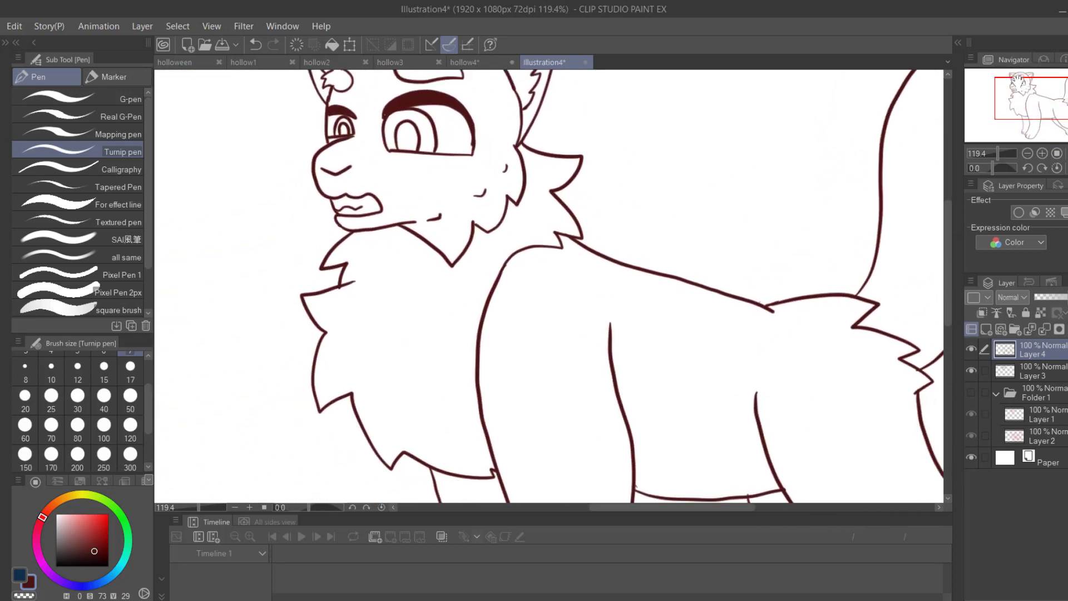
left_click_drag(998, 153, 995, 152)
left_click_drag(1007, 86, 1021, 87)
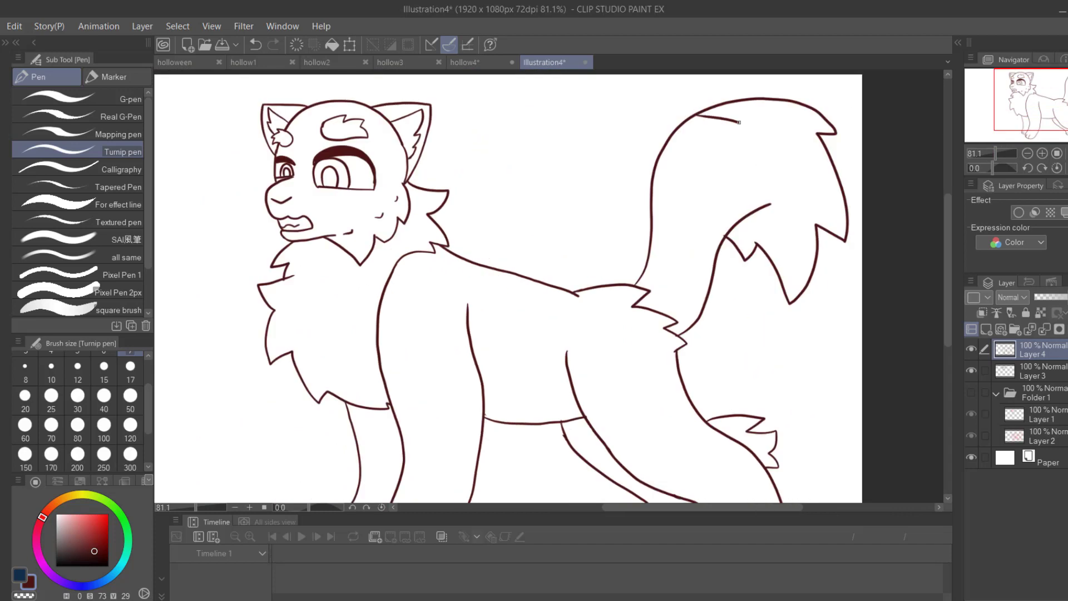
left_click_drag(739, 122, 842, 209)
key("m")
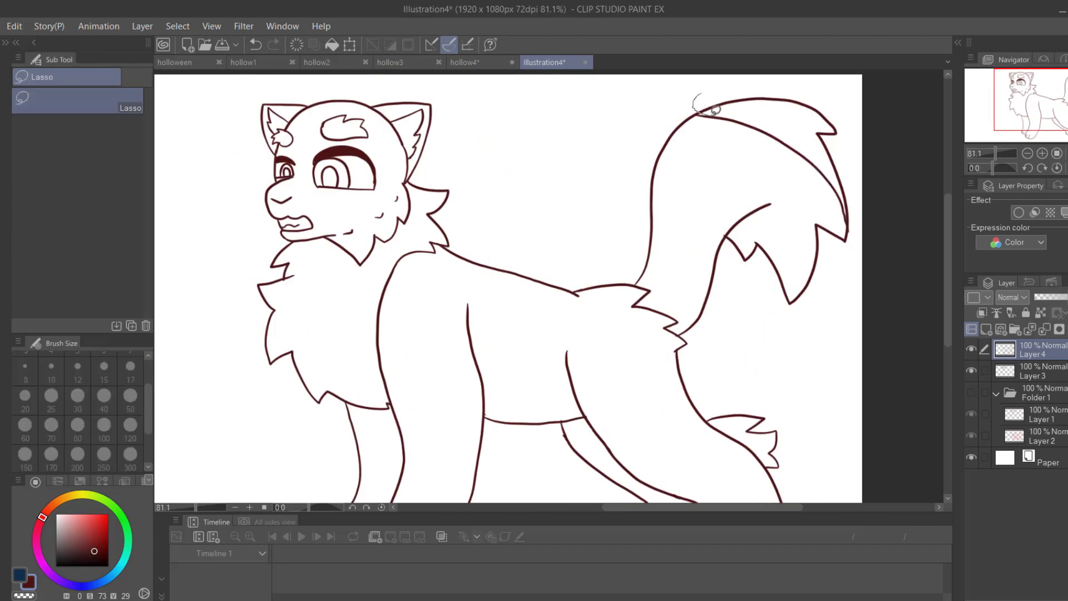
left_click_drag(713, 114, 836, 181)
mouse_move(699, 100)
left_mouse_down()
mouse_move(692, 112)
mouse_move(821, 157)
mouse_move(830, 85)
mouse_move(695, 103)
left_mouse_up()
key("Delete")
key("ctrl+d")
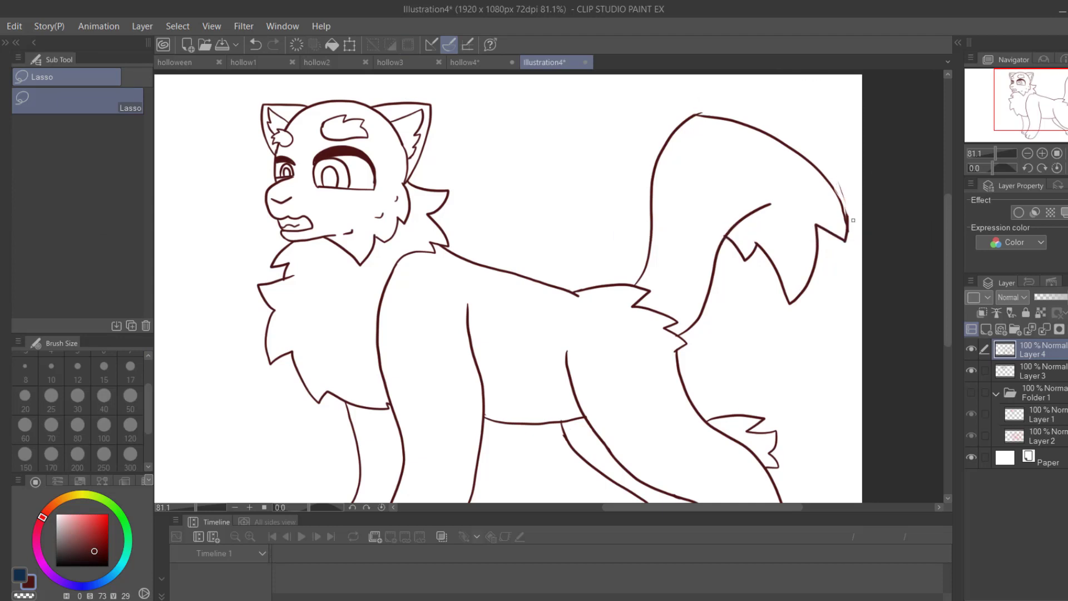
- Redraw the thin, rough section of the tail's outer edge near the tip with the Turnip pen
left_click_drag(996, 153, 1002, 150)
key("p")
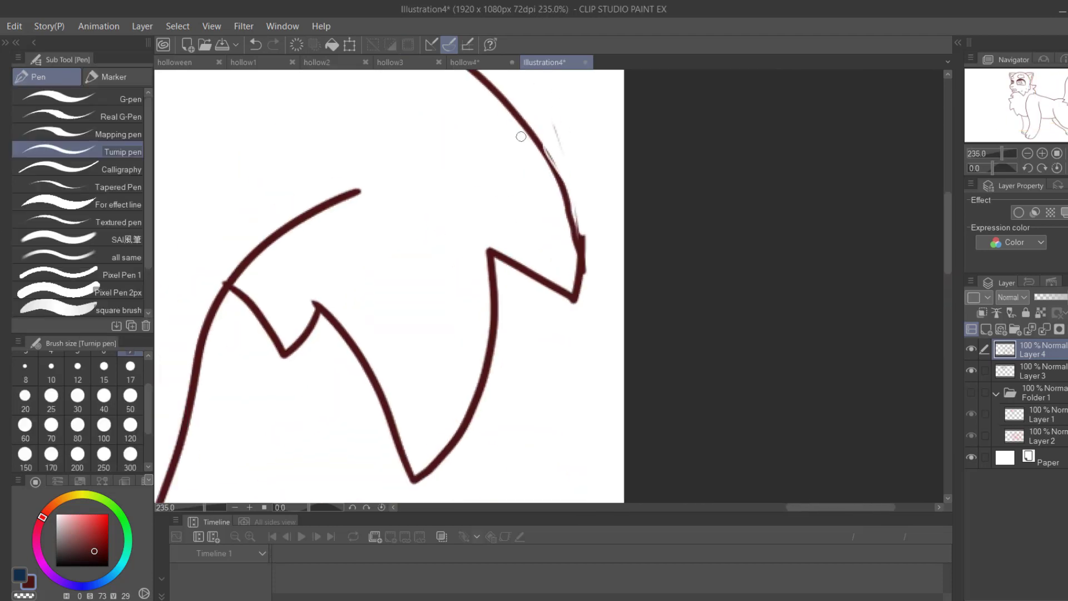
left_click_drag(539, 144, 571, 220)
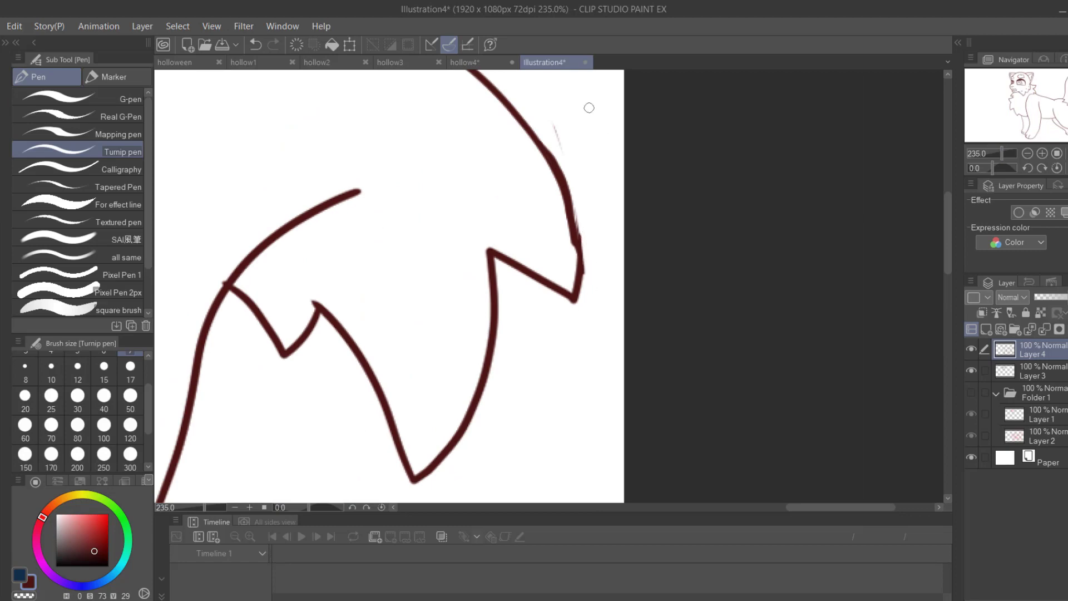
left_click_drag(1002, 153, 993, 155)
left_click_drag(1004, 95, 1058, 82)
left_click_drag(993, 153, 1003, 152)
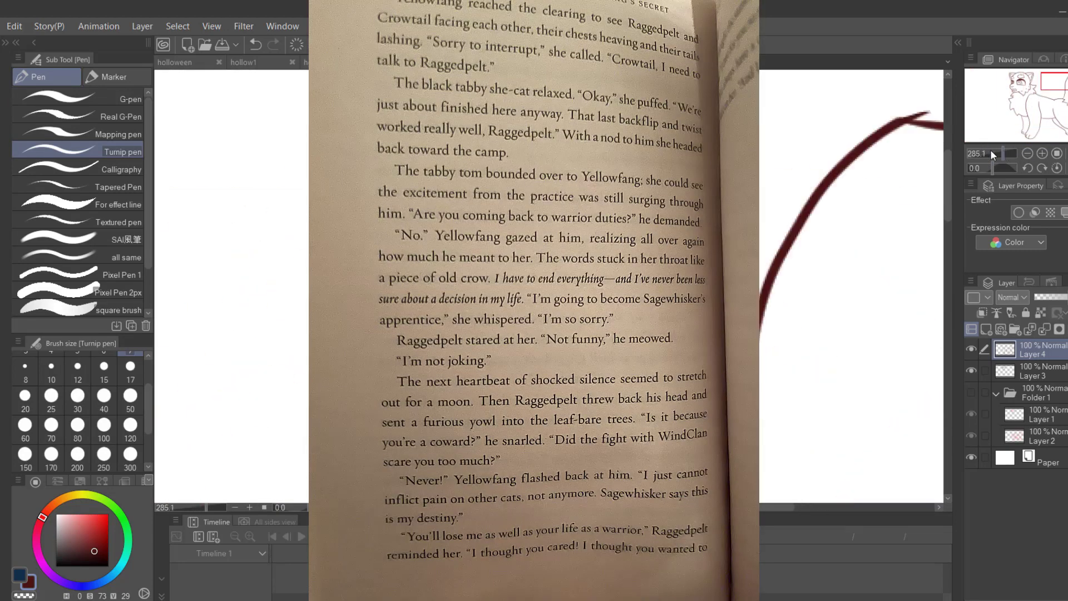
scroll(1009, 144, "down", 5)
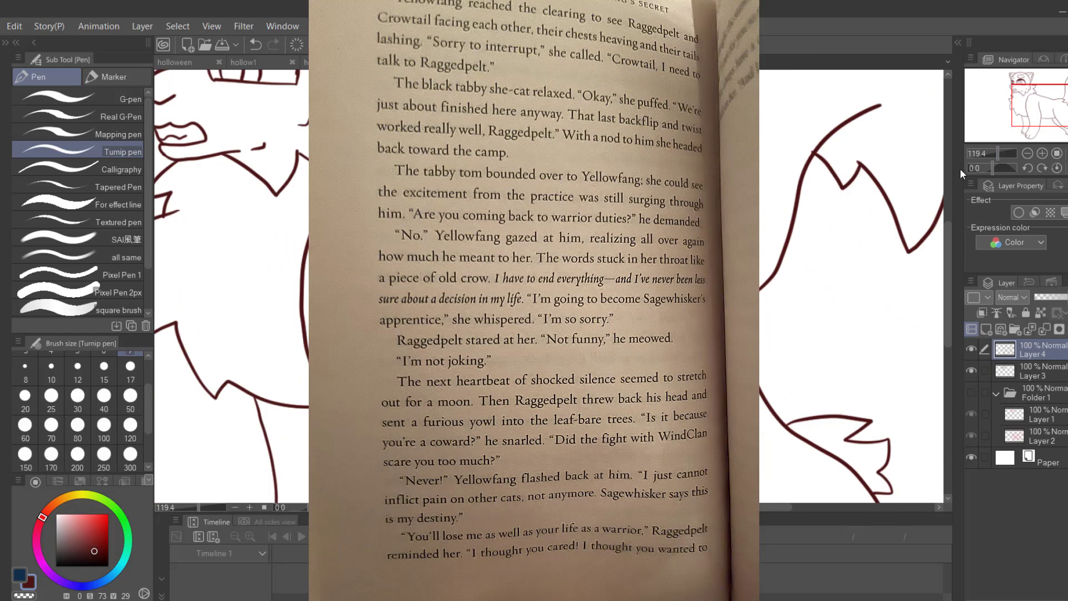
scroll(1006, 149, "down", 4)
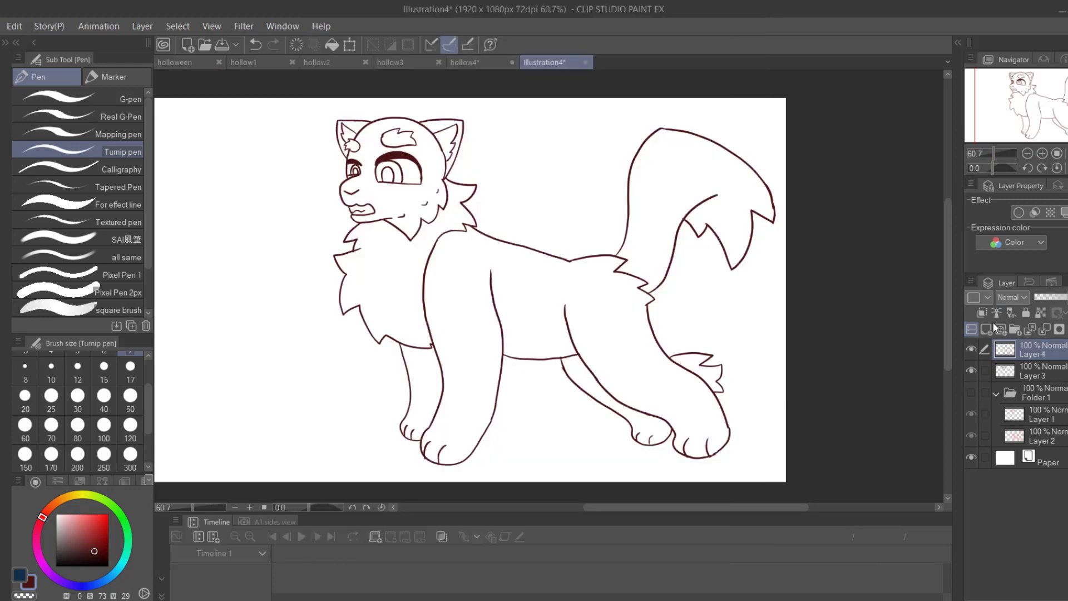
- Move Layer 3 above Layer 4 and auto-select the cat's head, body and leg areas on it
left_click_drag(1012, 371, 1031, 345)
key("w")
left_click(402, 203)
left_click(1025, 92)
left_click_drag(995, 153, 1001, 154)
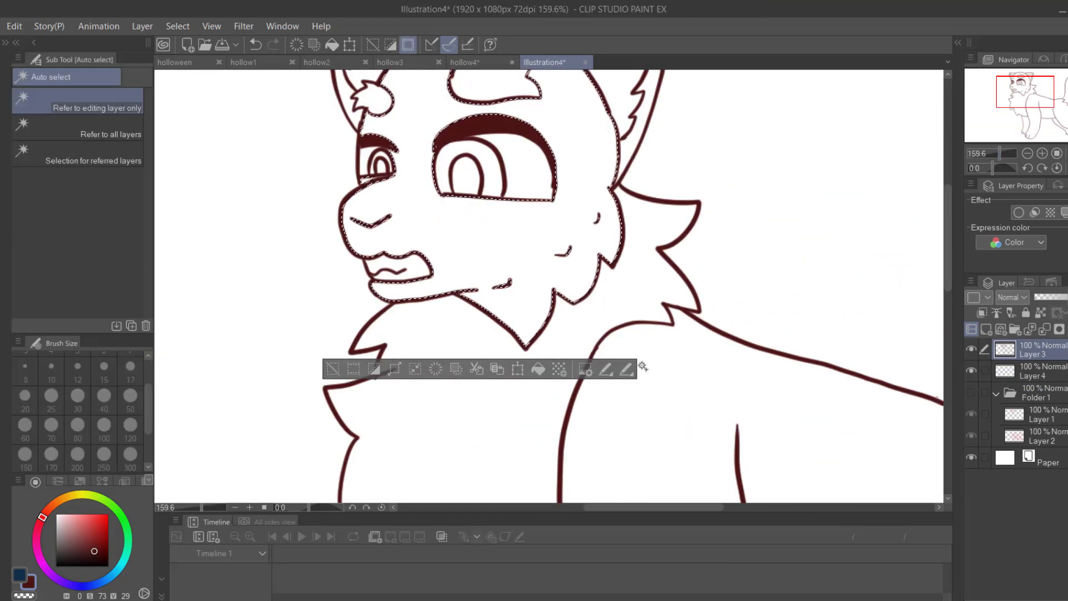
scroll(643, 366, "down", 5)
left_click(665, 325, "shift")
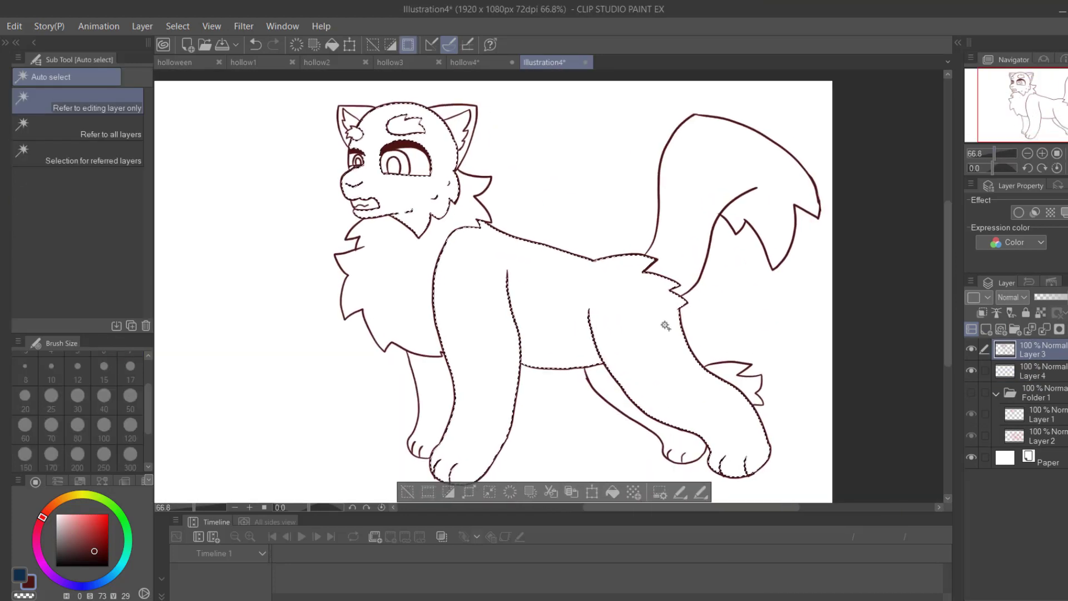
- Fill the selected head, body and legs on Layer 4 with a medium brown
left_click(1031, 370)
left_click(55, 504)
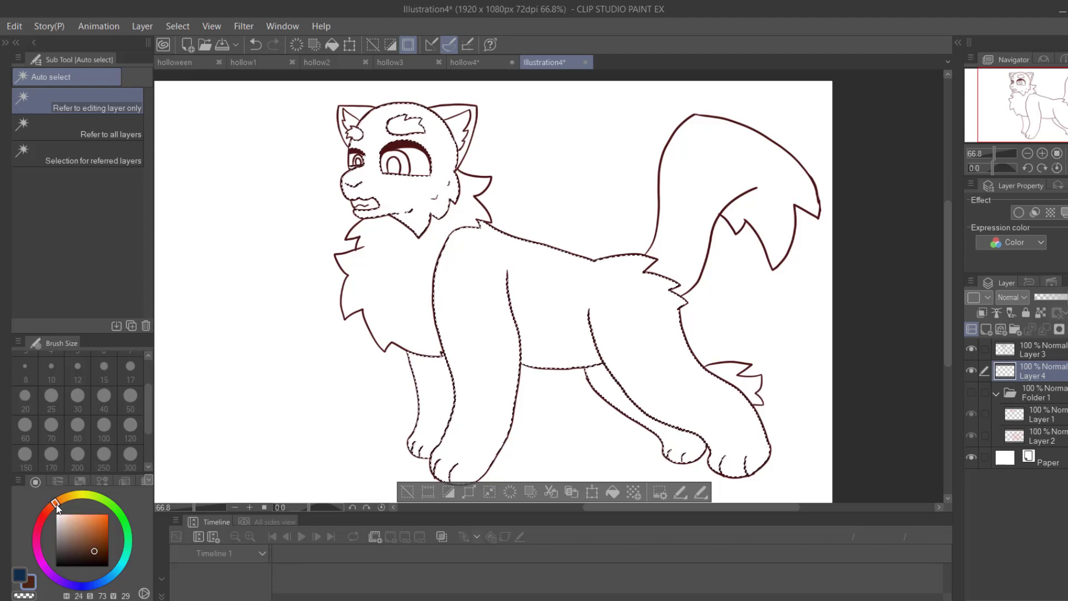
left_click(613, 492)
left_click(75, 551)
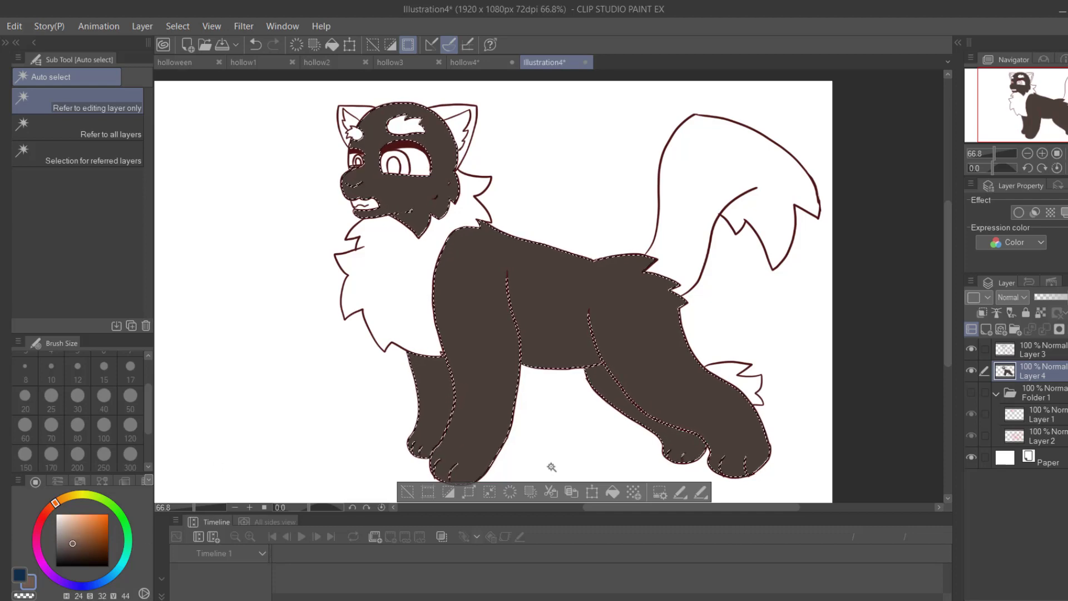
left_click(611, 492)
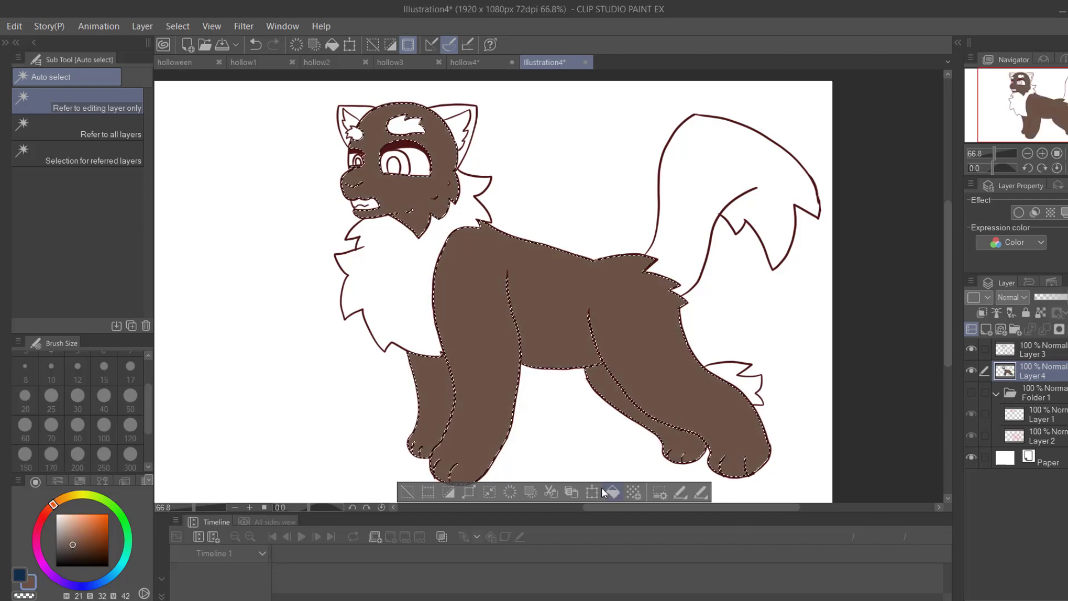
- Try outlining dark curved markings on the shoulder, flank and hind leg with the Turnip pen, and undo them
key("p")
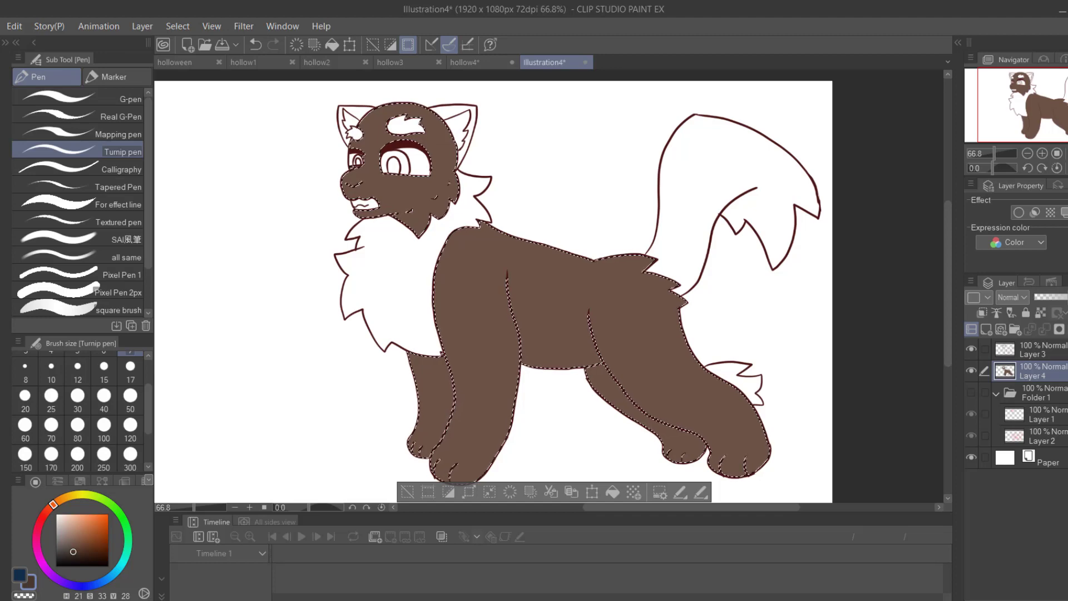
left_click_drag(500, 227, 450, 239)
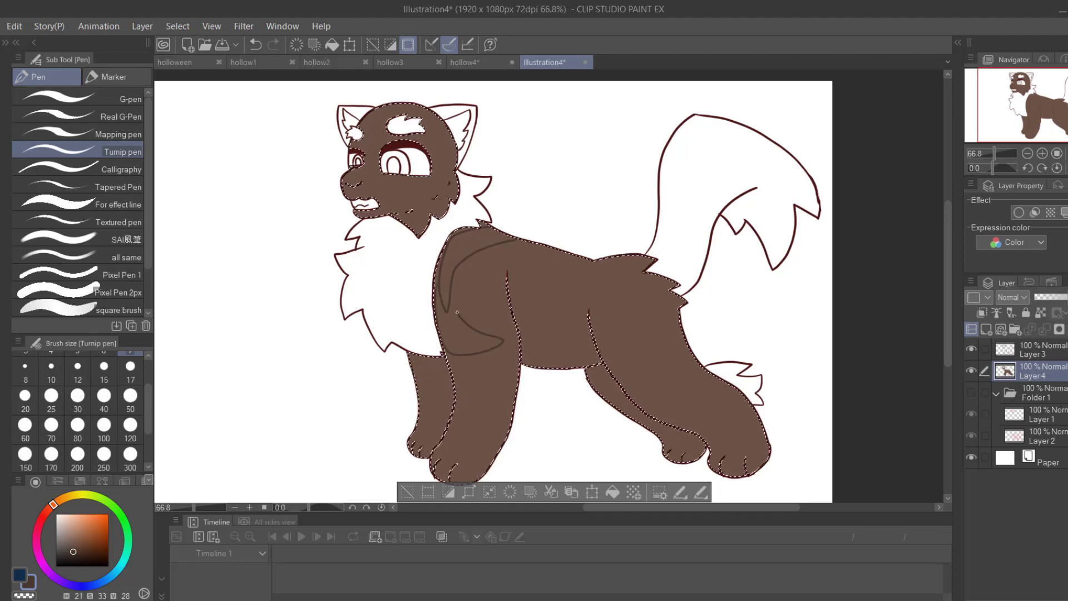
left_click_drag(476, 266, 479, 313)
key("ctrl+z")
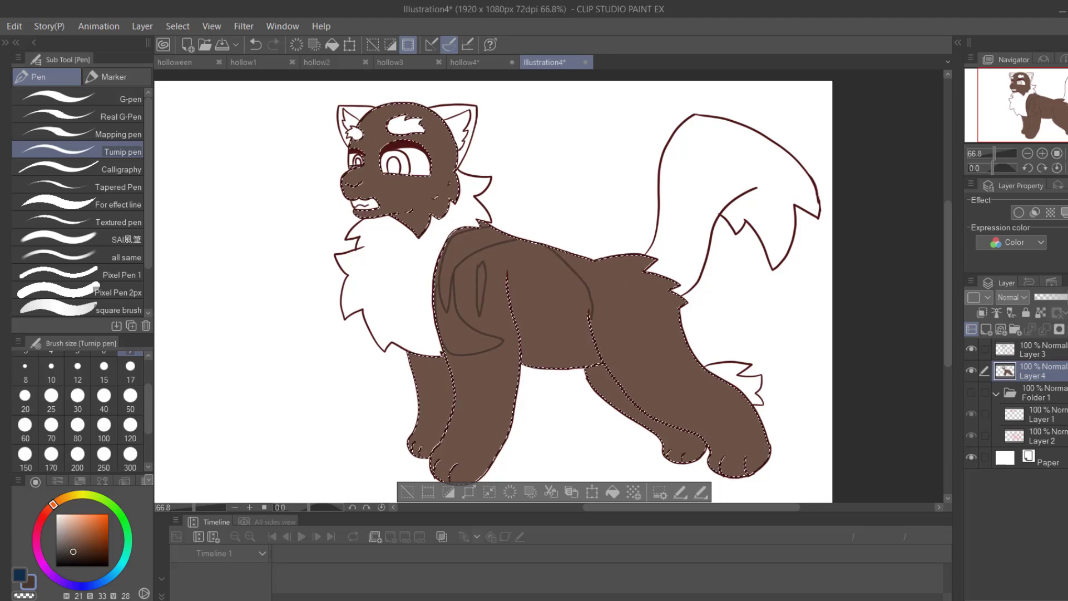
left_click_drag(602, 362, 676, 377)
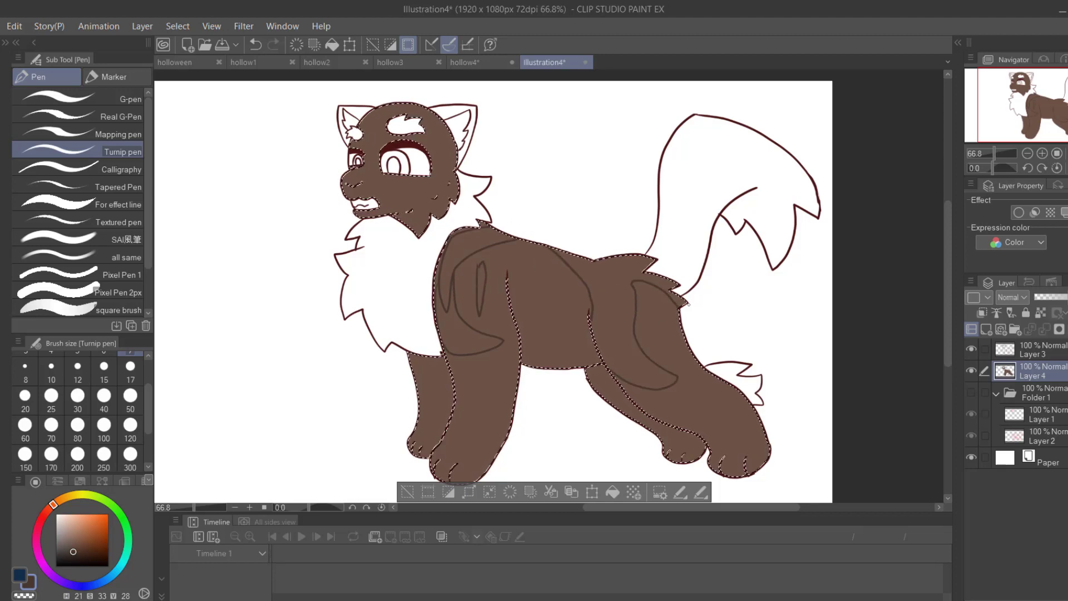
key("ctrl+z")
key("ctrl+z")
key("ctrl+z")
key("ctrl+z")
key("ctrl+z")
key("ctrl+z")
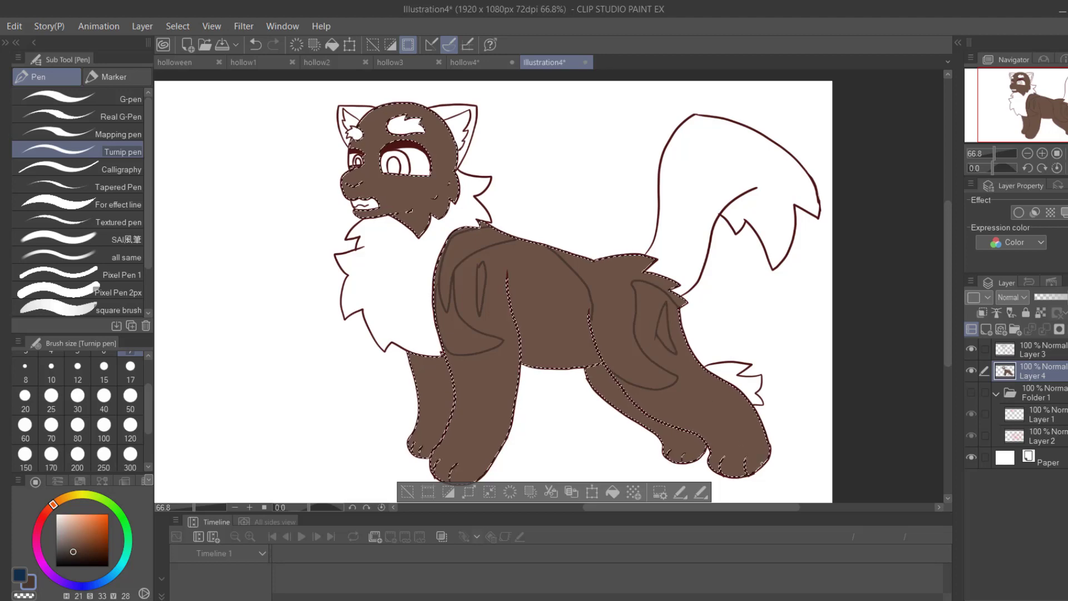
- Try dark pointed markings below the near eye with the Turnip pen at size 15
left_click(86, 437)
left_click(105, 371)
left_click_drag(396, 176, 413, 176)
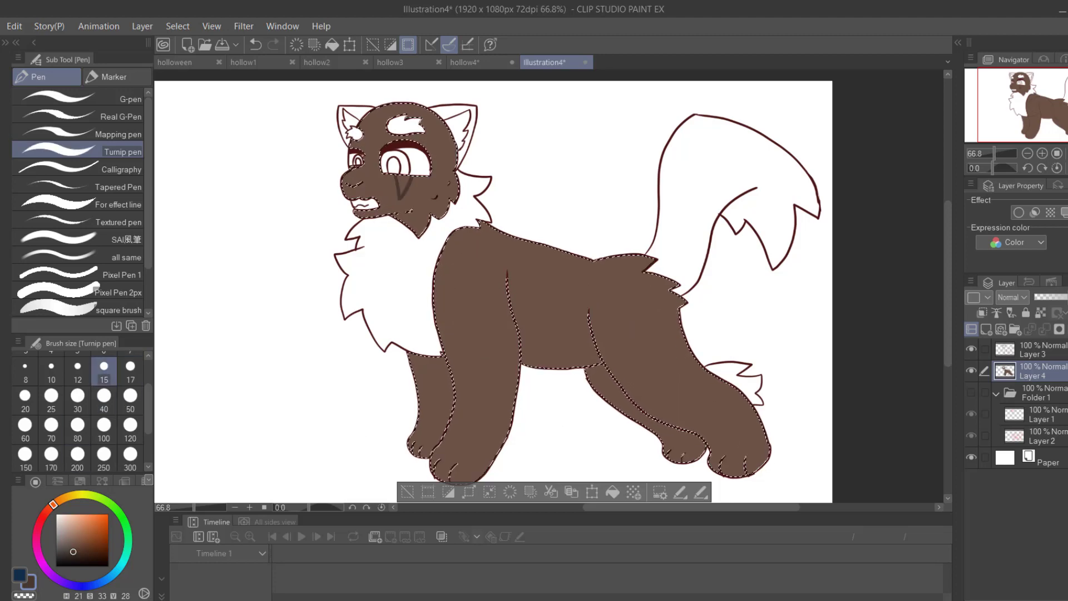
left_click_drag(1044, 96, 1029, 88)
left_click_drag(995, 153, 1001, 153)
left_click_drag(461, 224, 512, 223)
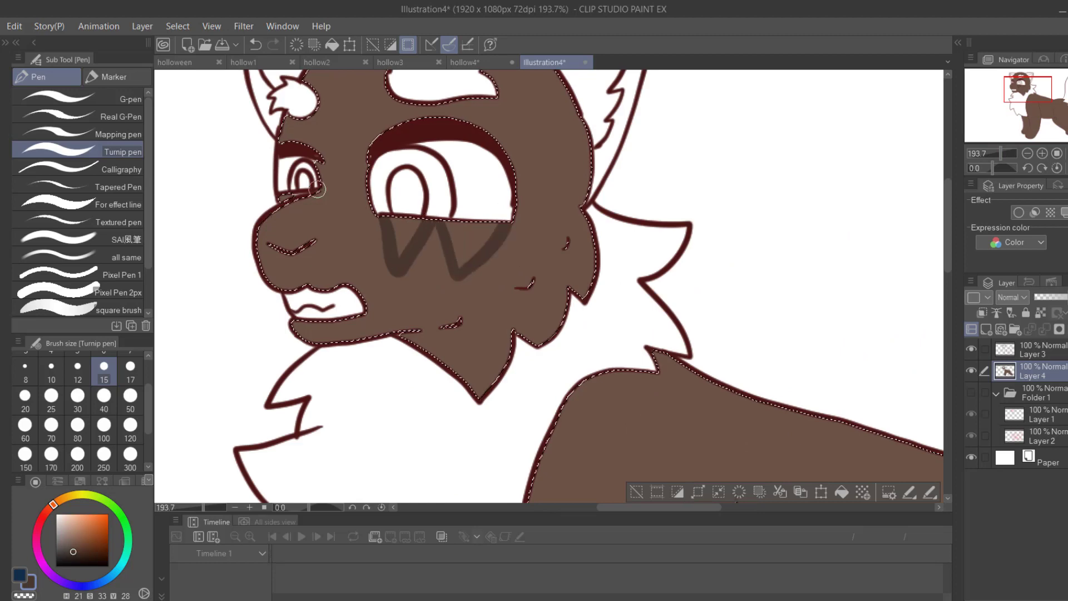
- Outline a muzzle patch and an under-eye patch on the face in a lighter greyish brown
left_click(997, 152)
left_click_drag(998, 154, 997, 154)
left_click_drag(1046, 114, 1042, 120)
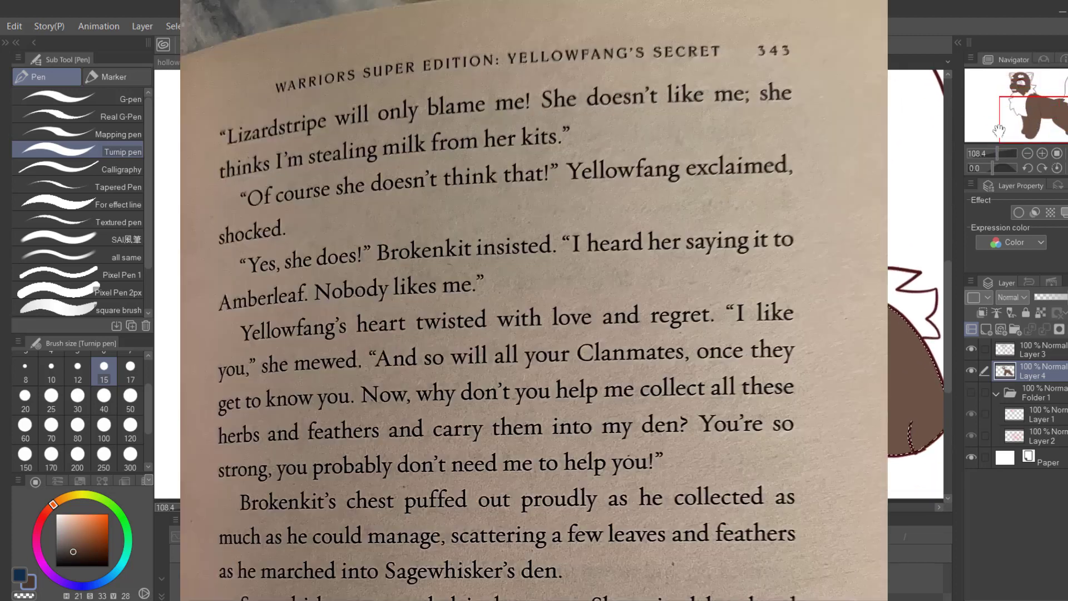
left_click(1029, 93)
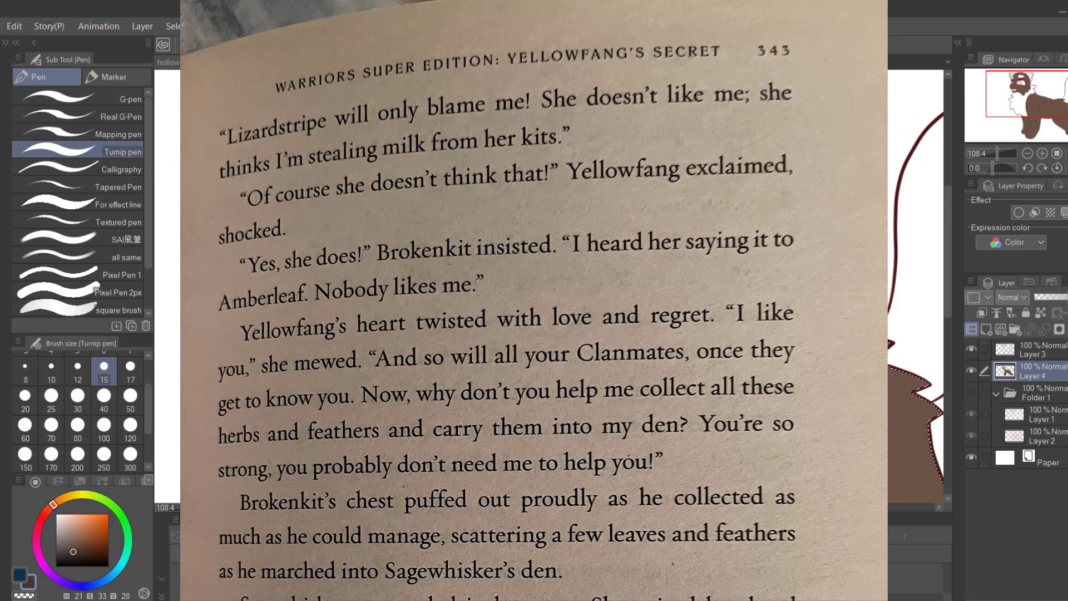
left_click(68, 541)
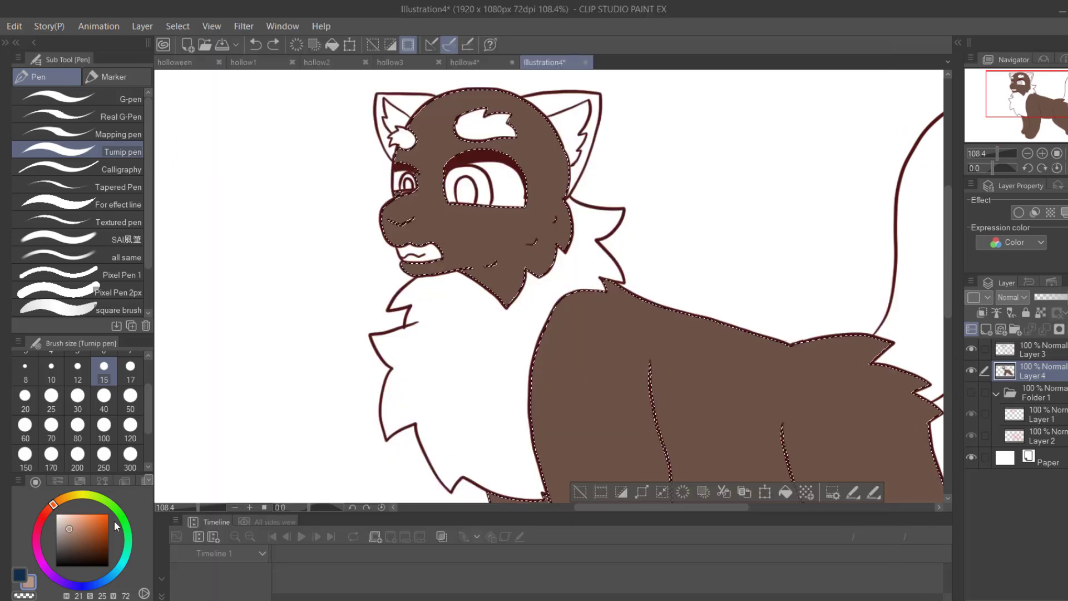
mouse_move(385, 224)
left_mouse_down()
mouse_move(410, 219)
mouse_move(450, 269)
left_mouse_up()
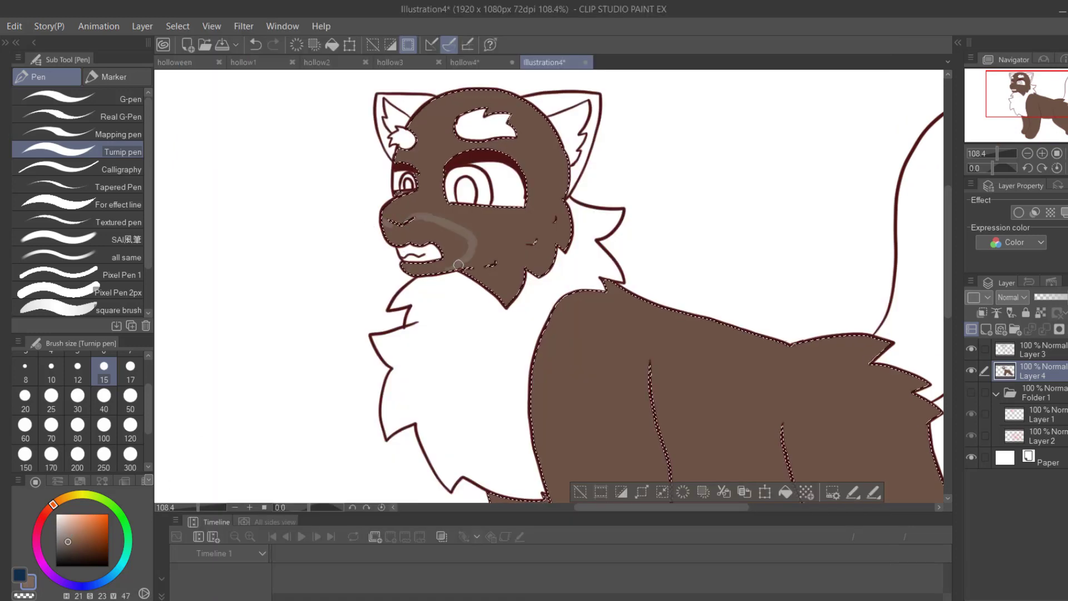
left_click_drag(518, 210, 453, 207)
- Draw a greyish-brown band across the top of each of the four paws
left_click_drag(473, 462, 343, 134)
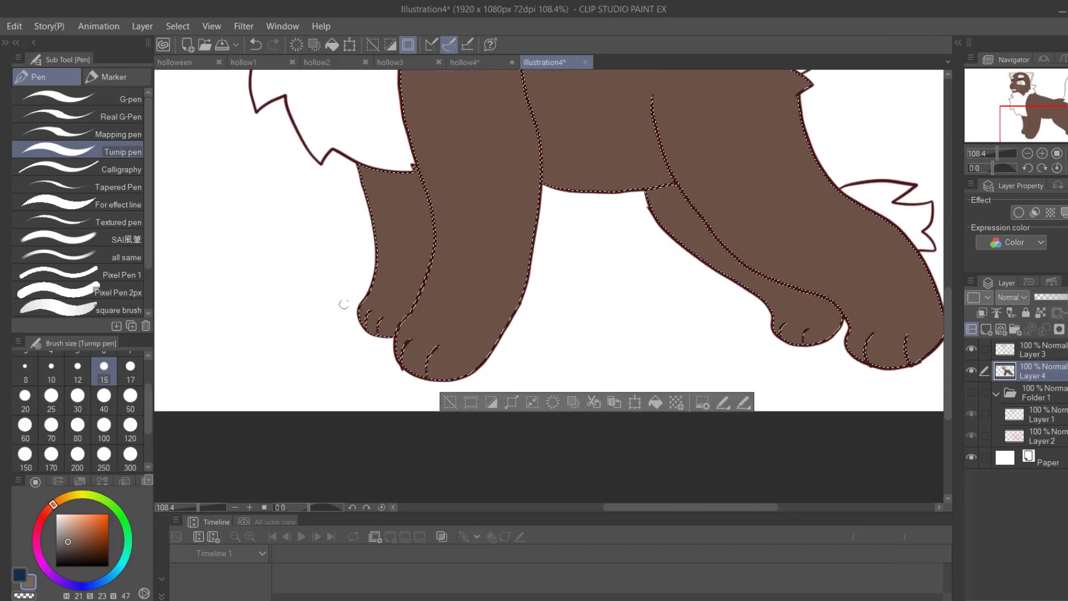
left_click_drag(362, 312, 510, 351)
left_click_drag(775, 319, 839, 331)
left_click_drag(847, 335, 942, 318)
left_click_drag(584, 251, 535, 364)
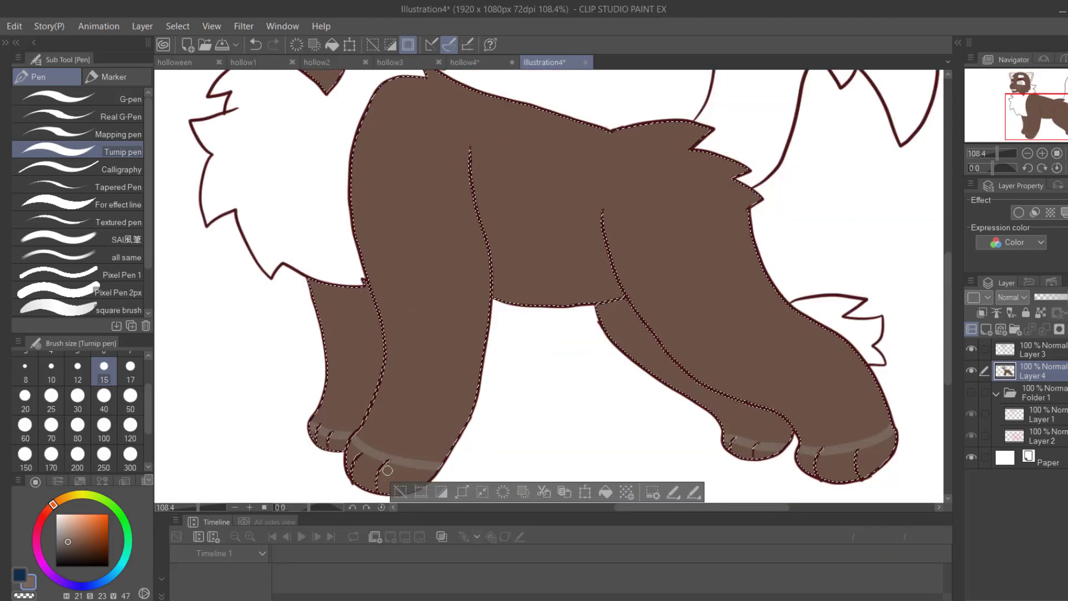
- Auto-select the brown coat and paint all four paws below the bands greyish brown at brush size 50
left_click(401, 491)
left_click(84, 221)
left_click(1, 144)
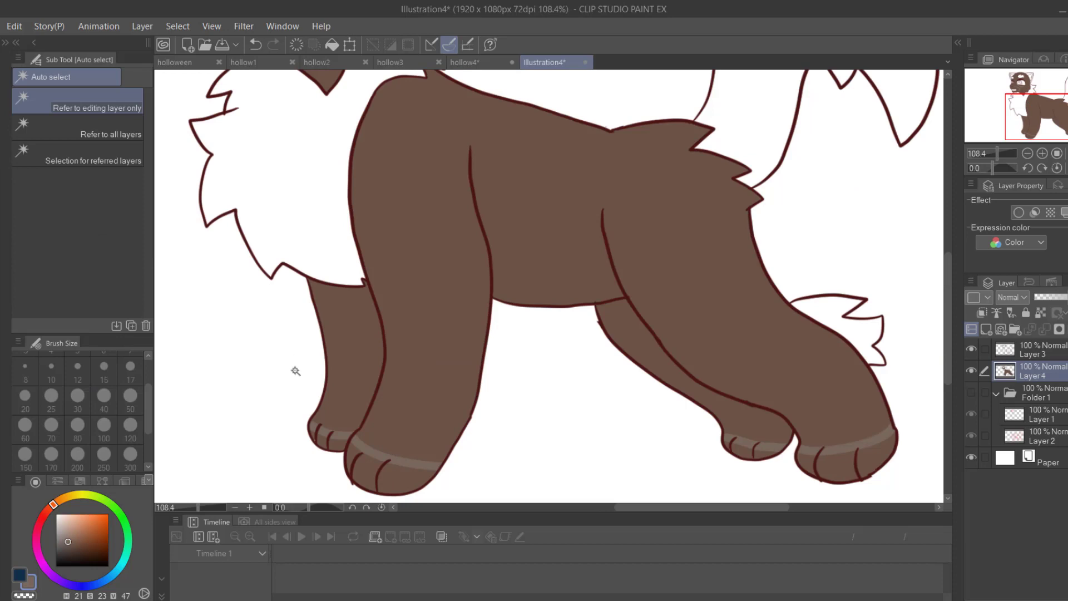
left_click(412, 390)
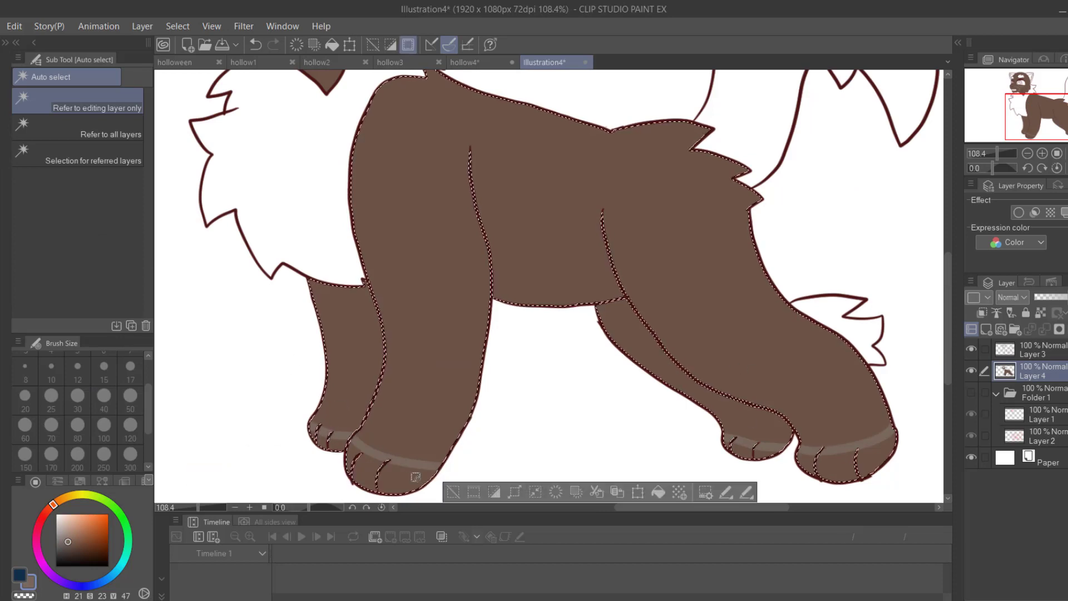
left_click(1, 179)
left_click(131, 400)
mouse_move(337, 443)
left_mouse_down()
mouse_move(321, 439)
mouse_move(415, 480)
mouse_move(362, 465)
left_mouse_up()
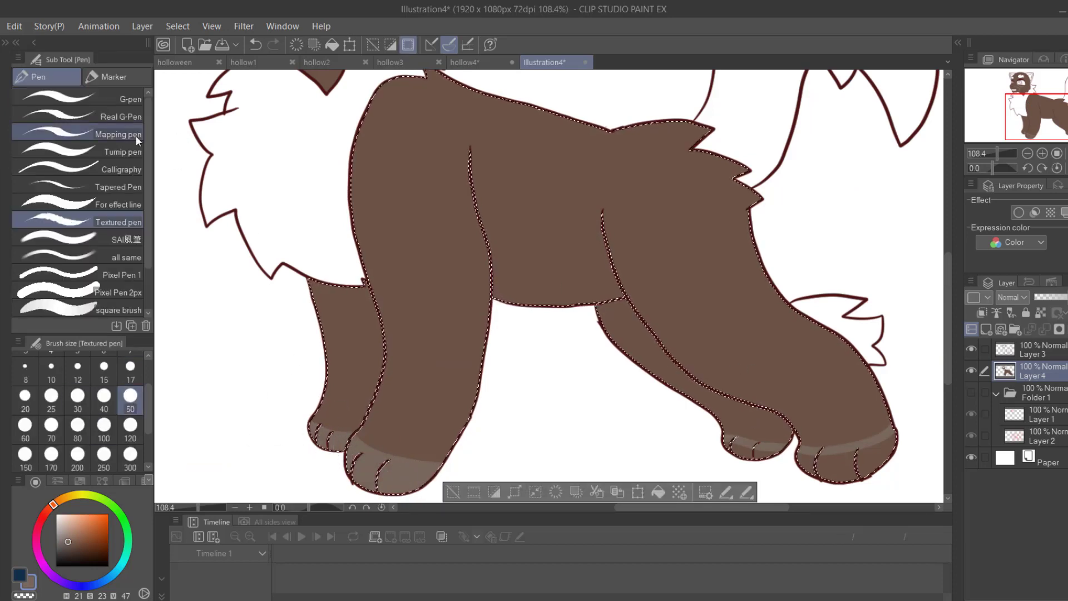
left_click(122, 151)
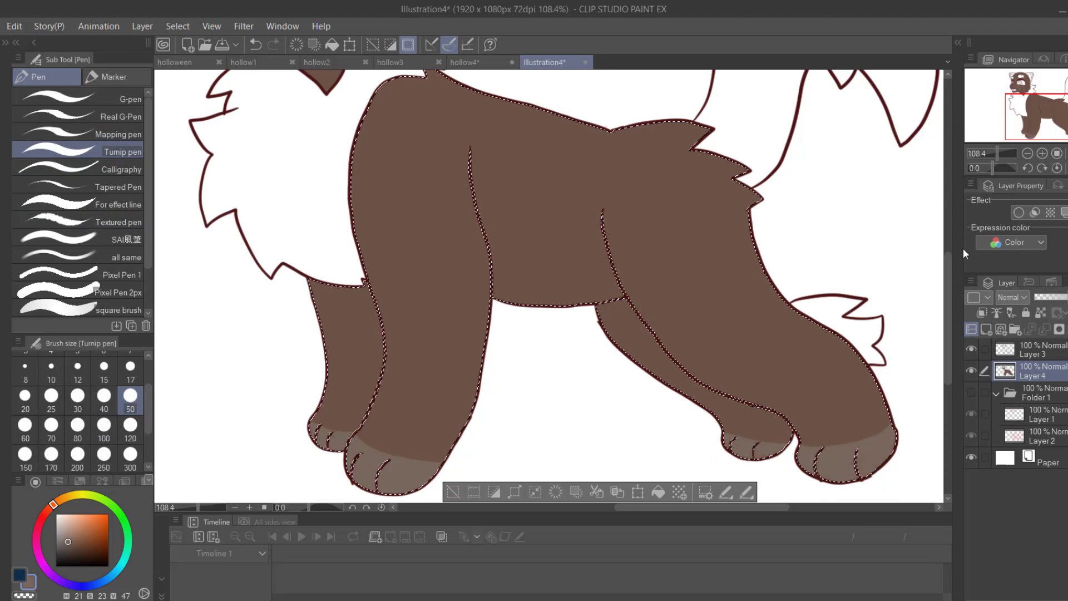
- Auto-select the face, paint in the outlined muzzle and under-eye patches, and clear the selection
left_click(1030, 85)
left_click(608, 491)
left_click(421, 313)
key("p")
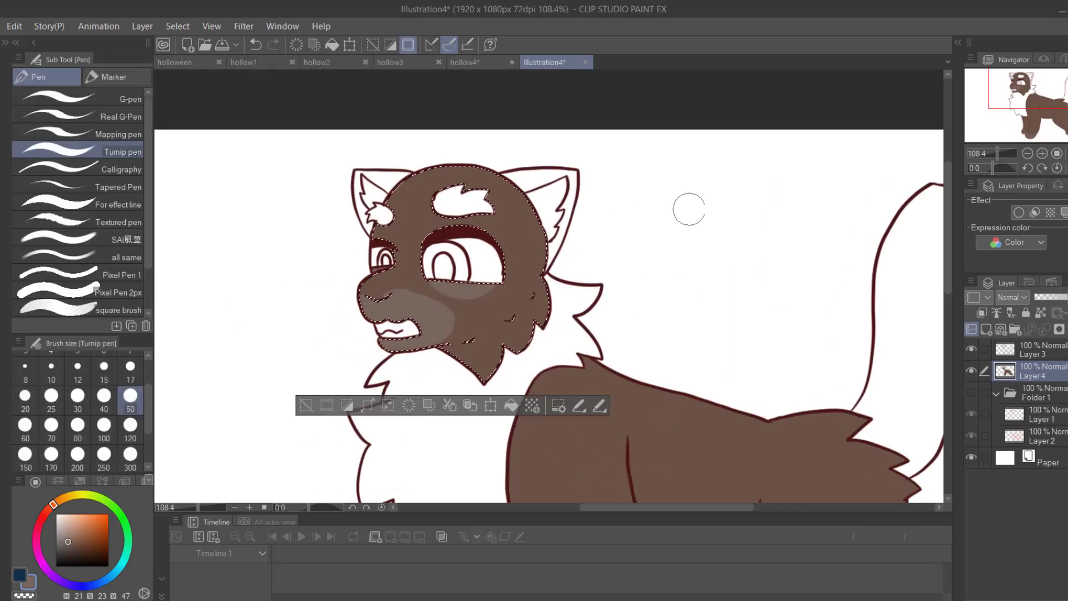
left_click(305, 405)
- Draw a dark zigzag line across the white chest fur with the Turnip pen at size 15
left_click_drag(534, 423, 345, 177)
left_click(68, 548)
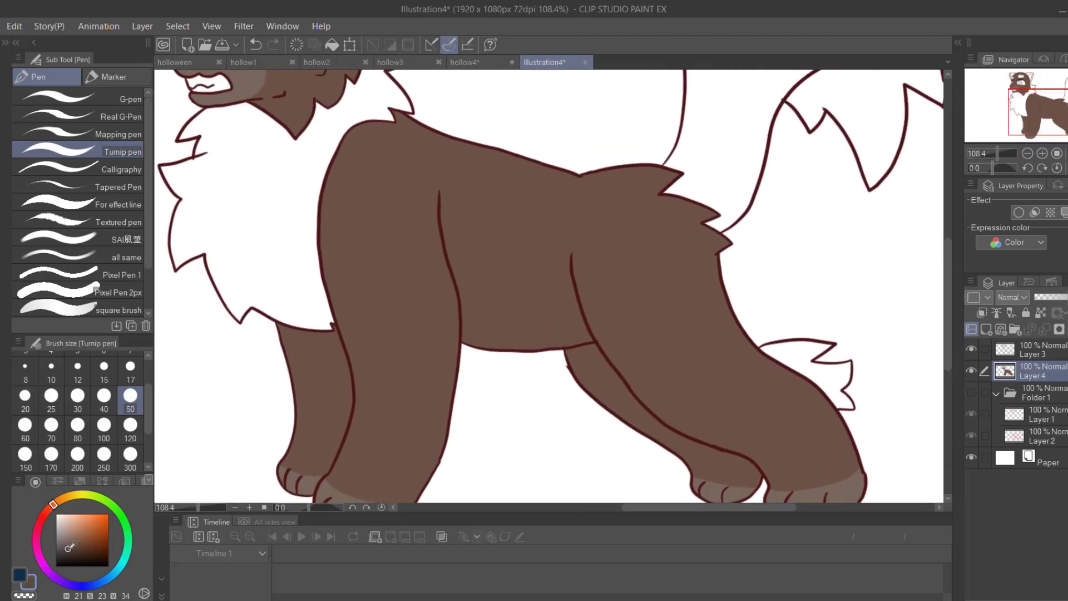
left_click(104, 367)
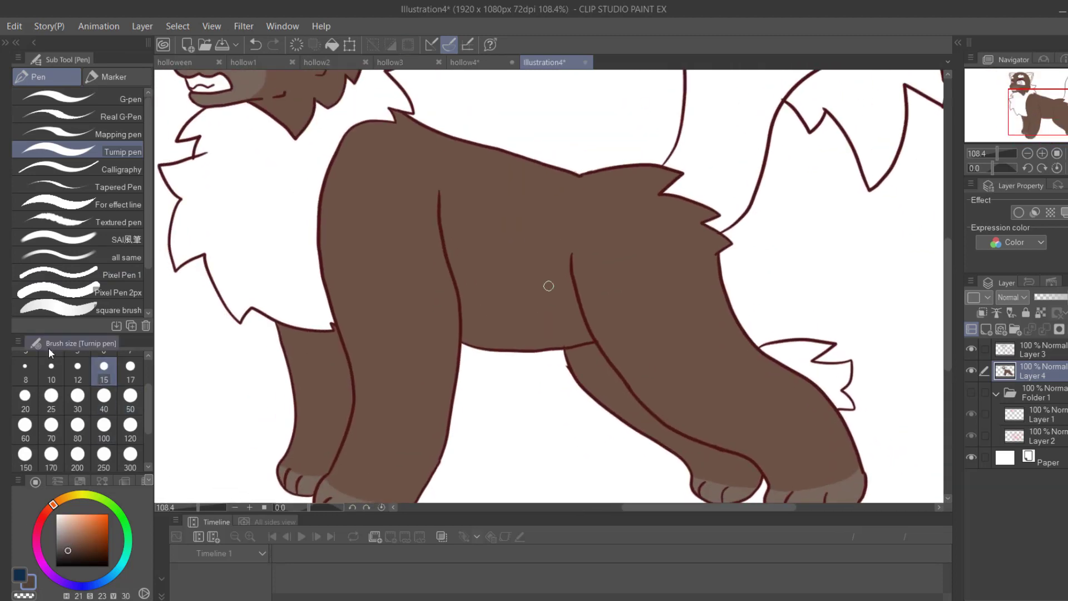
left_click_drag(196, 186, 401, 315)
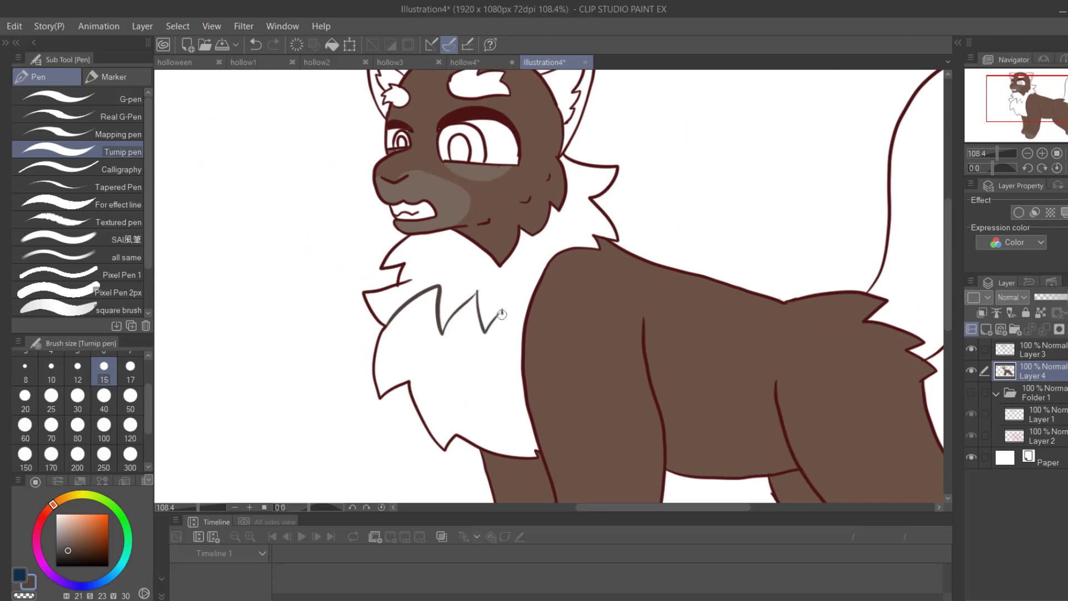
left_click_drag(923, 72, 954, 177)
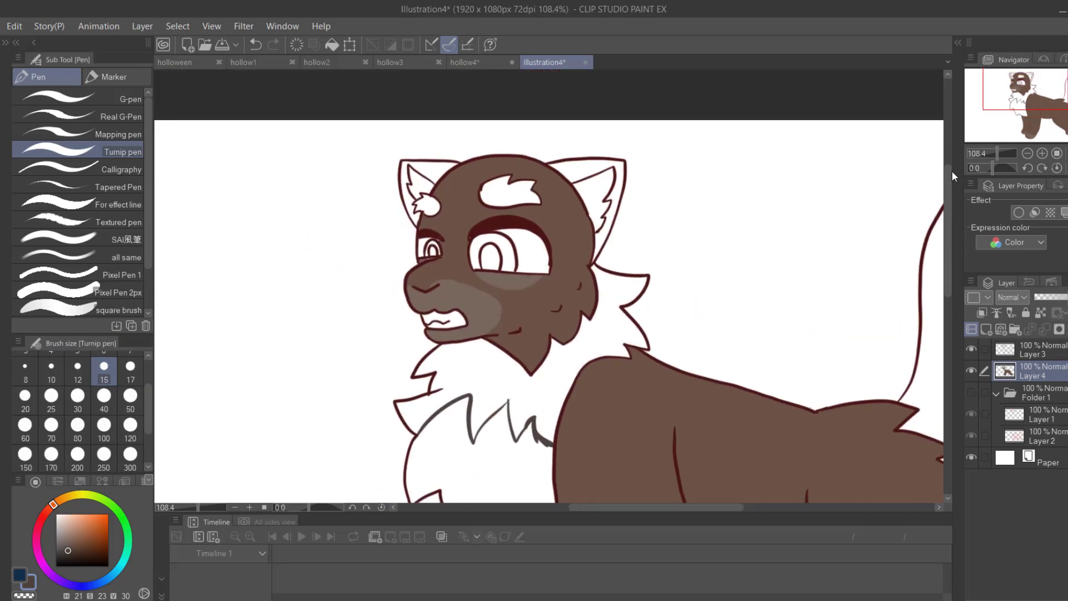
- Auto-select the inner ears, brow tufts and chest ruff together on Layer 3
key("w")
left_click(1015, 351)
left_click(464, 404)
left_click(1021, 371)
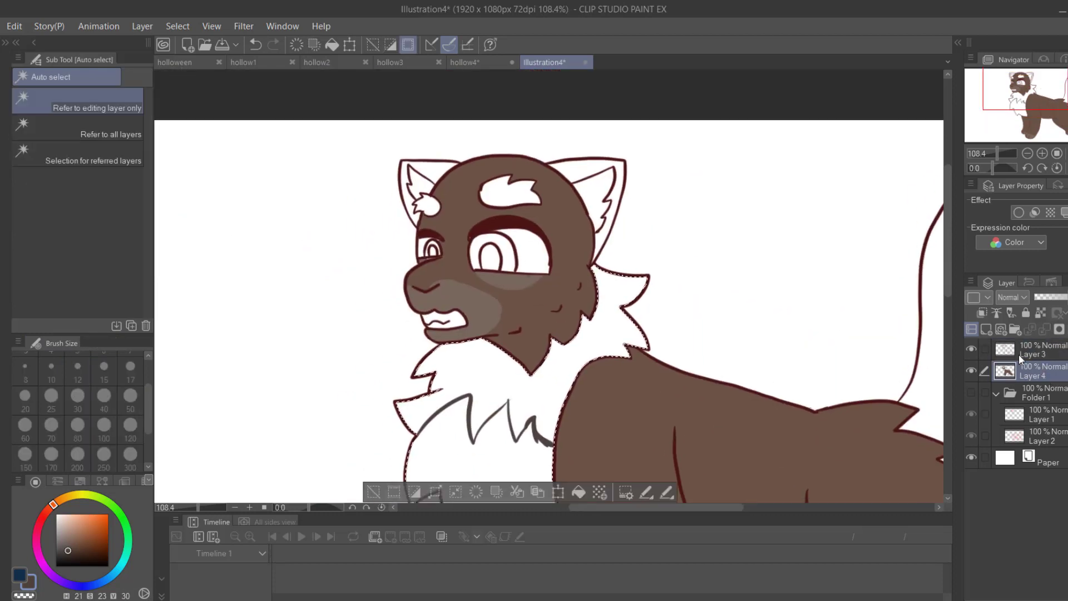
left_click(1019, 354)
left_click(508, 195)
left_click(433, 206)
left_click(422, 184, "shift")
left_click(507, 195, "shift")
left_click(597, 194, "shift")
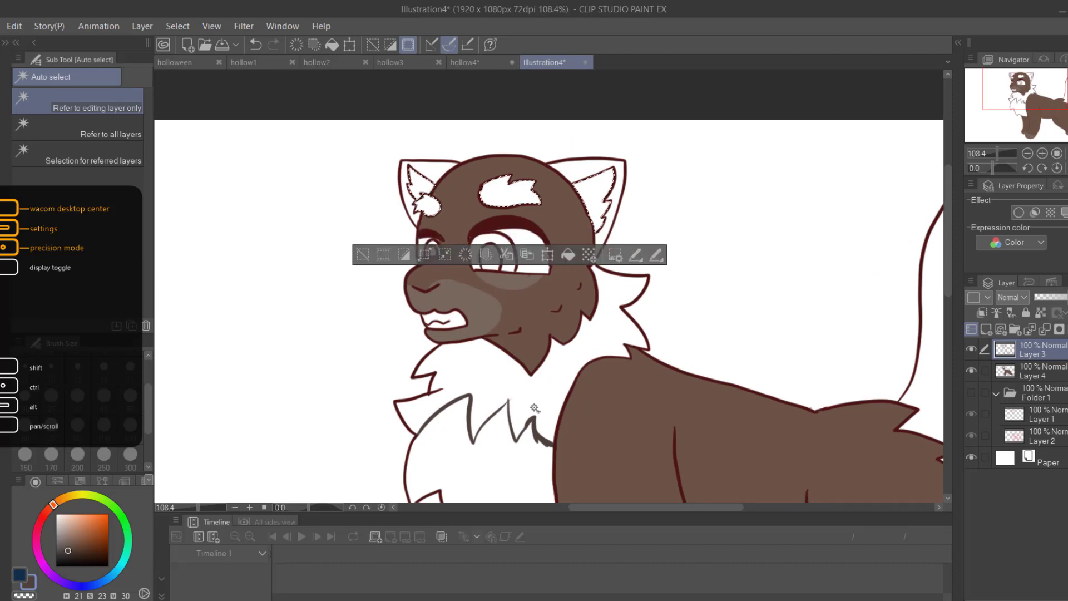
left_click(533, 405, "shift")
- Sample the greyish brown of the muzzle and fill the selected fur areas with it on Layer 4
left_click(1022, 371)
key("i")
left_click(483, 304)
left_click(579, 492)
- Draw a dark brown zigzag line across the filled chest fur with the Turnip pen and clear the selection
left_click_drag(558, 234, 509, 73)
key("p")
mouse_move(390, 236)
left_mouse_down()
mouse_move(418, 303)
mouse_move(477, 292)
mouse_move(505, 258)
left_mouse_up()
key("ctrl+z")
key("ctrl+d")
key("w")
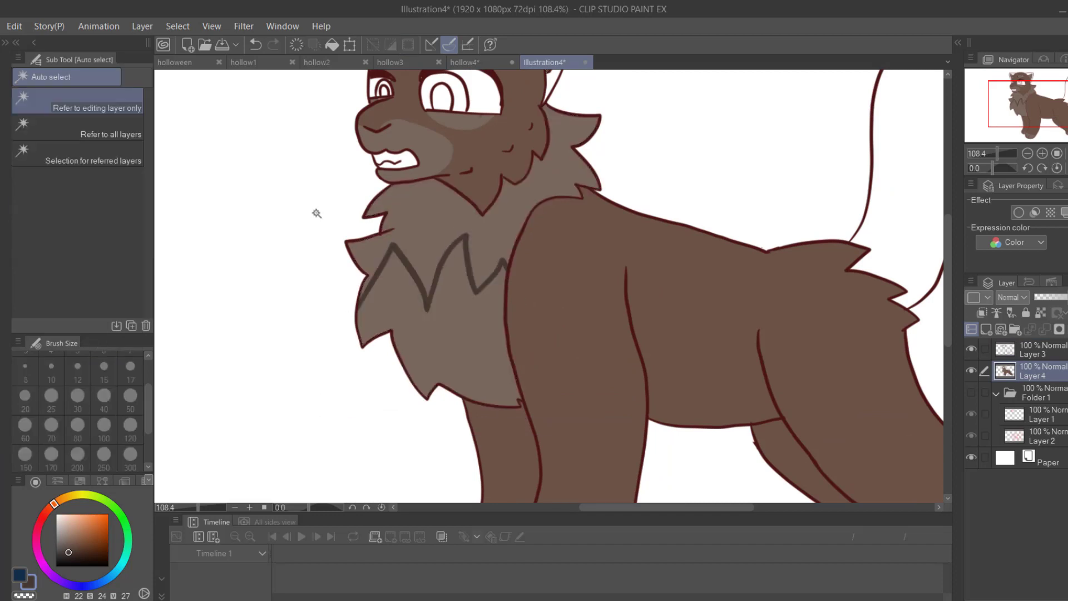
- Undo the dark zigzag line on the chest fur and the clearing of the ruff selection
left_click(317, 214)
left_click(551, 493)
key("p")
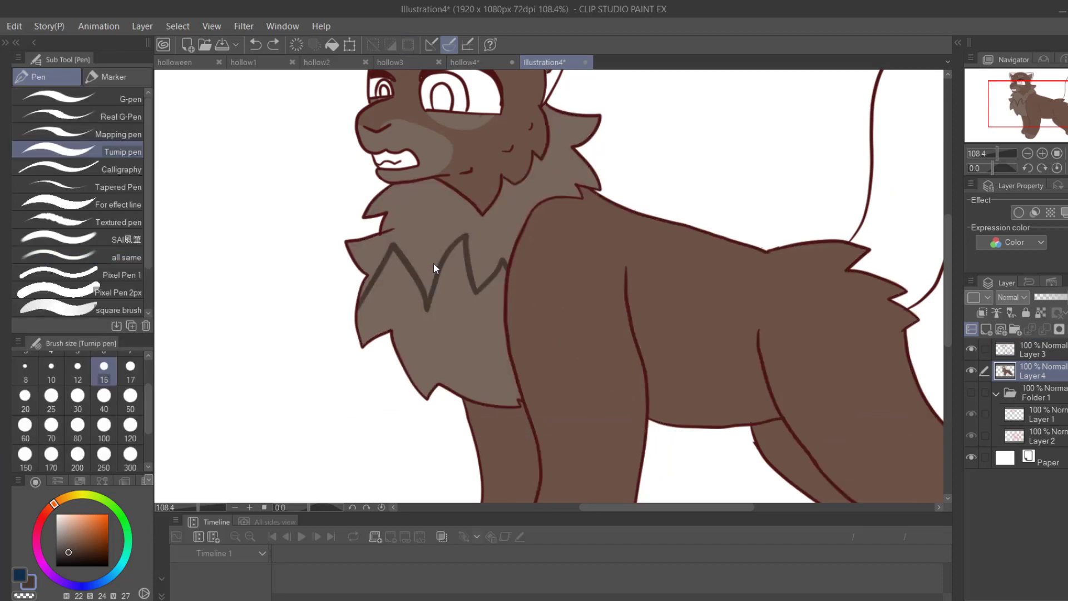
key("ctrl+z")
key("ctrl+z")
key("ctrl+z")
key("ctrl+z")
- Paint the upper chest ruff dark brown with a jagged lower edge, filling it with the Turnip pen at size 50, and clear the selection
mouse_move(361, 333)
left_mouse_down()
mouse_move(447, 283)
mouse_move(412, 272)
left_mouse_up()
key("ctrl+z")
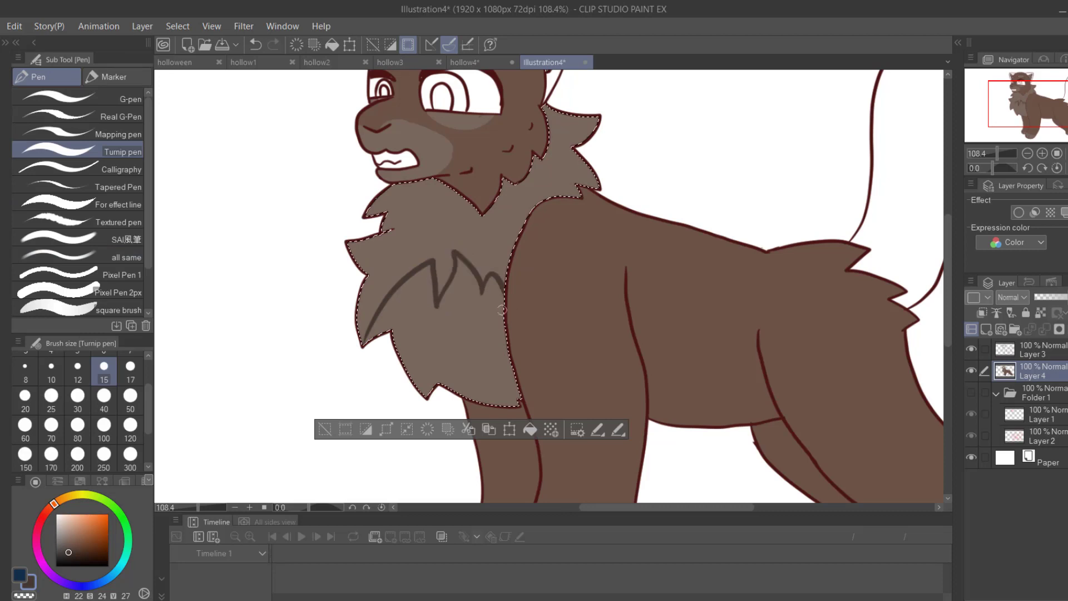
key("ctrl+z")
left_click(130, 396)
mouse_move(393, 346)
left_mouse_down()
mouse_move(457, 275)
mouse_move(500, 291)
mouse_move(508, 179)
mouse_move(417, 206)
mouse_move(373, 329)
mouse_move(429, 256)
mouse_move(501, 297)
mouse_move(508, 330)
left_mouse_up()
key("ctrl+d")
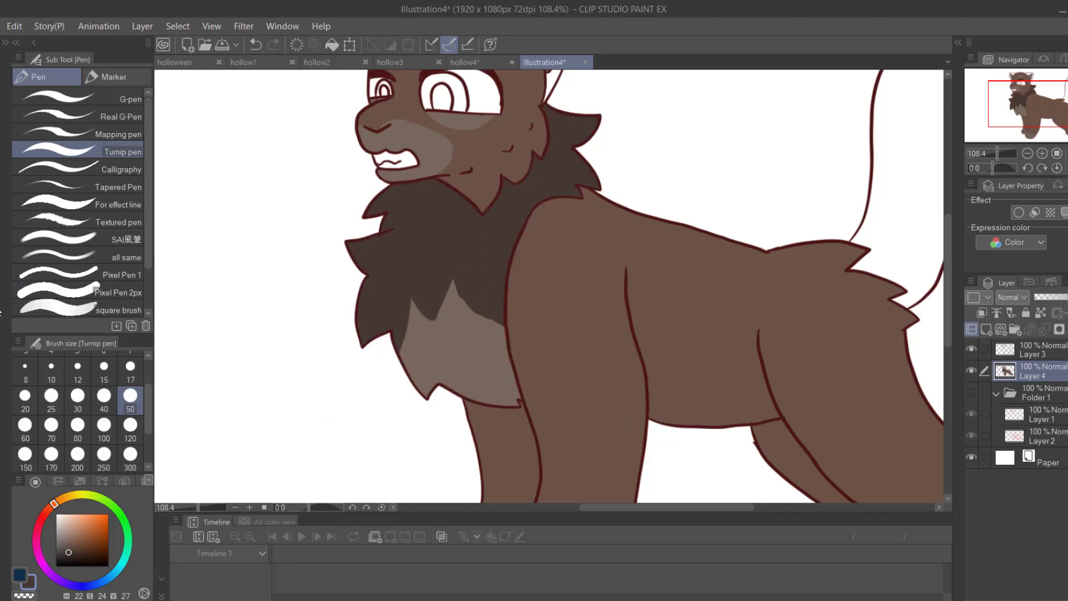
- Paint over the light patch under the near eye in dark brown with the Turnip pen at size 17
key("g")
left_click_drag(471, 119, 434, 146)
left_click_drag(1042, 82, 1024, 86)
left_click_drag(996, 156, 1010, 155)
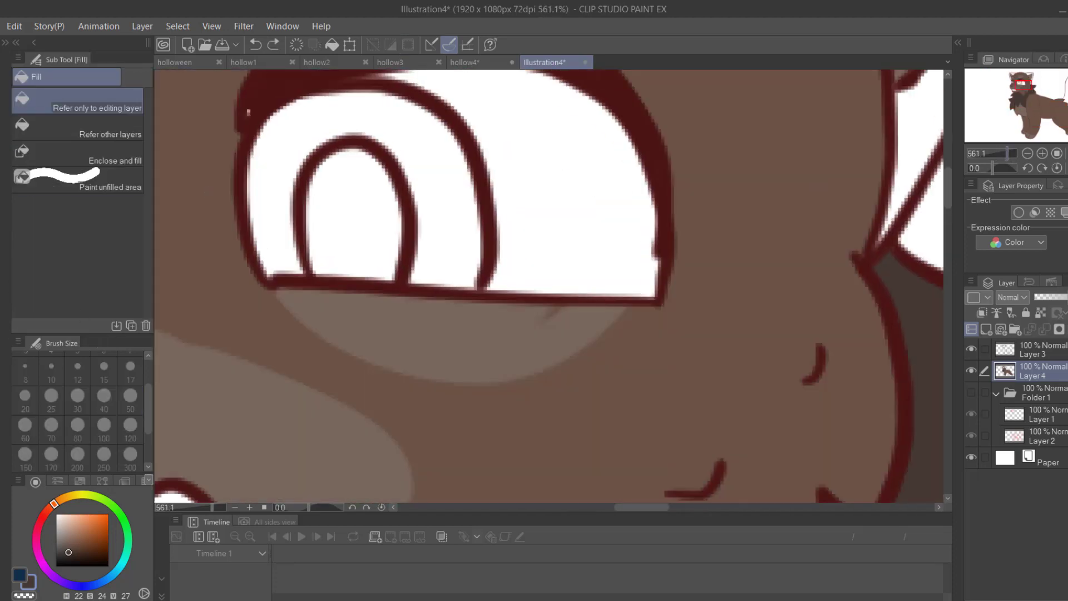
key("p")
mouse_move(278, 297)
left_mouse_down()
mouse_move(647, 318)
mouse_move(285, 308)
left_mouse_up()
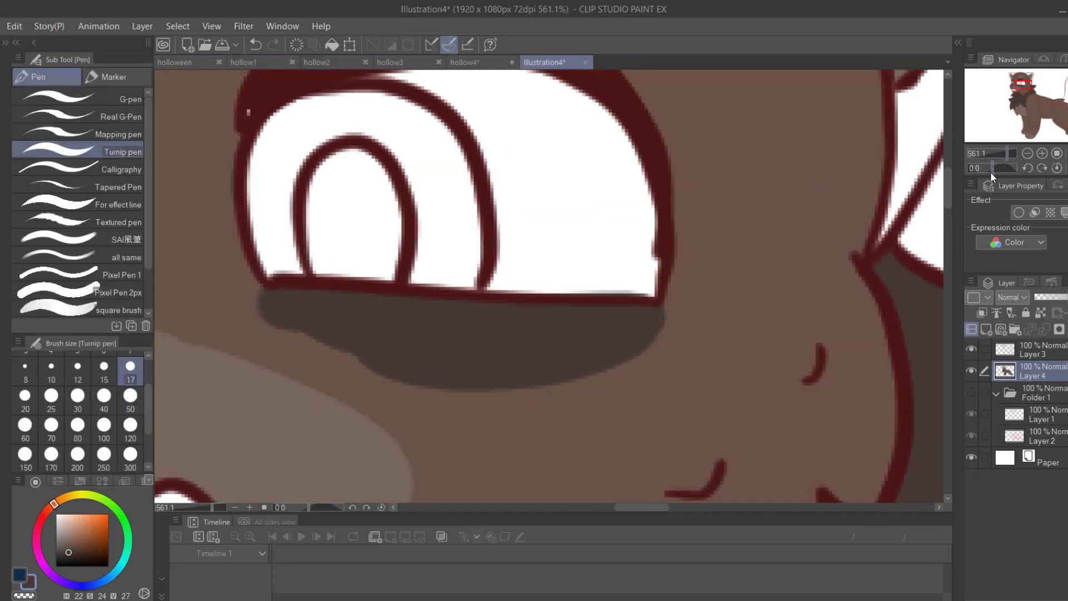
- Paint curved dark brown markings above both eyes with the Turnip pen at size 17
left_click_drag(1008, 155, 1001, 154)
left_click_drag(1024, 84, 1025, 82)
left_click_drag(412, 374, 431, 383)
mouse_move(407, 265)
left_mouse_down()
mouse_move(521, 242)
mouse_move(430, 253)
left_mouse_up()
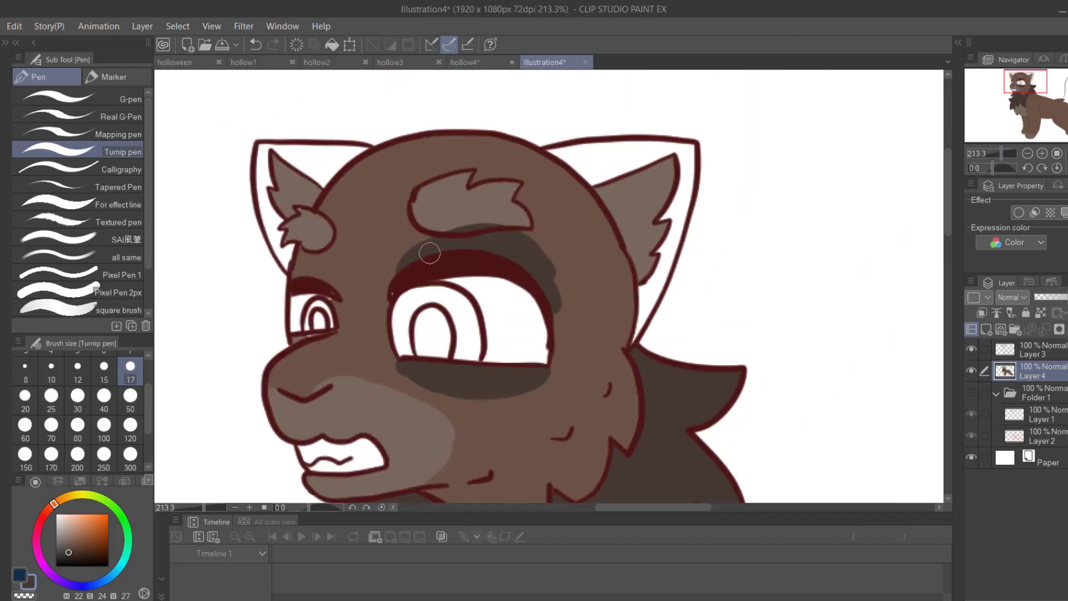
left_click_drag(296, 273, 350, 262)
- Cover the dark patch under the near eye with the sampled coat brown and clean the brow tuft's lower edge with its greyish brown
left_click(392, 153, "alt")
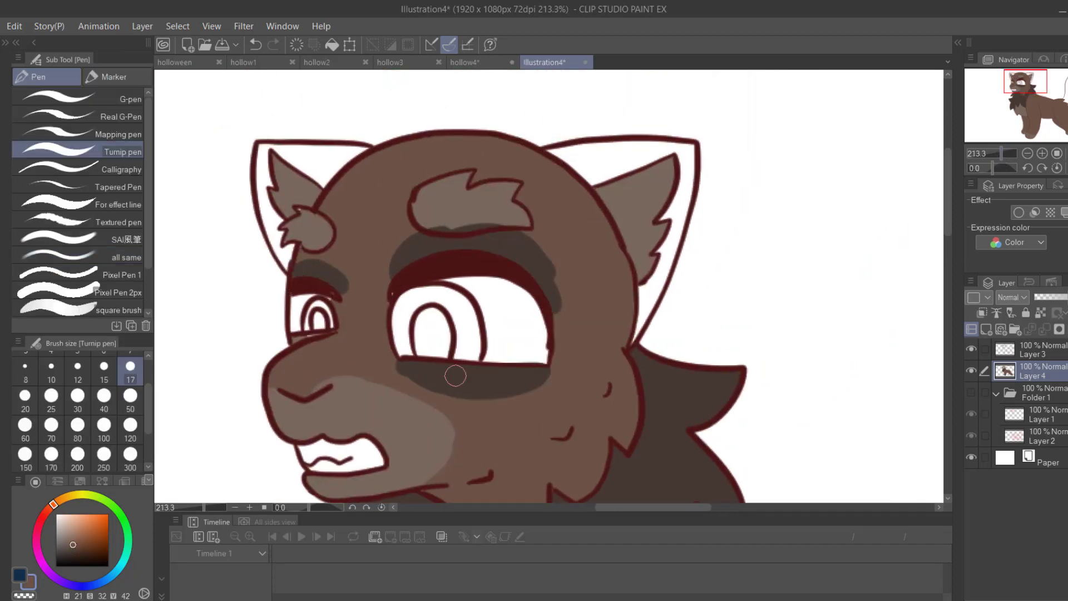
mouse_move(403, 370)
left_mouse_down()
mouse_move(503, 389)
mouse_move(453, 393)
left_mouse_up()
key("i")
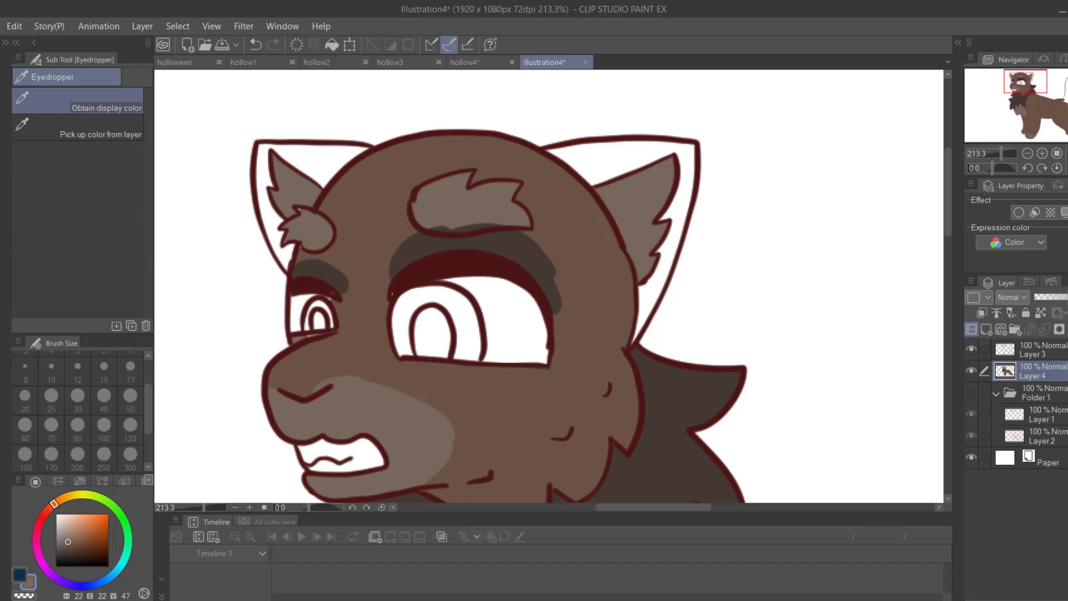
key("p")
- Sample the dark brown and paint a saddle over the shoulder, back and haunch plus stripes on the legs, then clear the selection
left_click(518, 245, "alt")
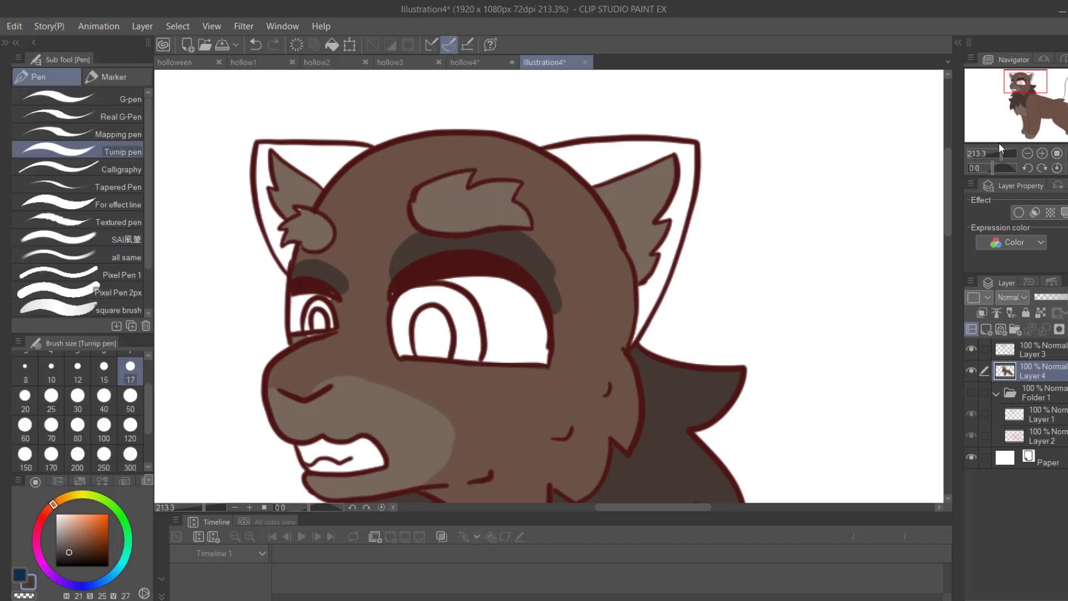
left_click(996, 153)
left_click_drag(1042, 98, 1051, 112)
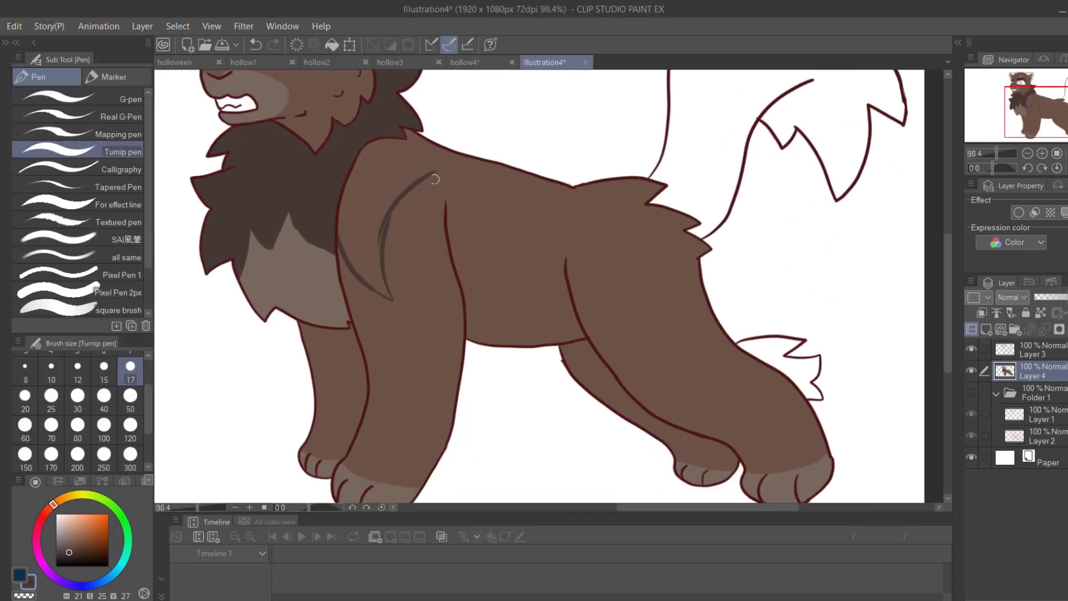
left_click_drag(404, 192, 561, 240)
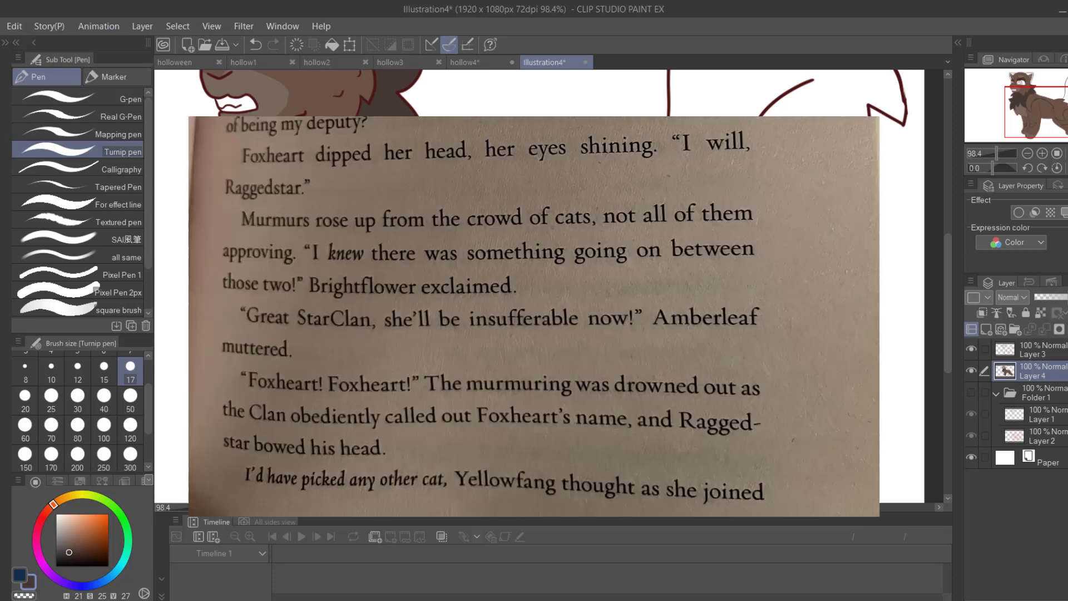
key("w")
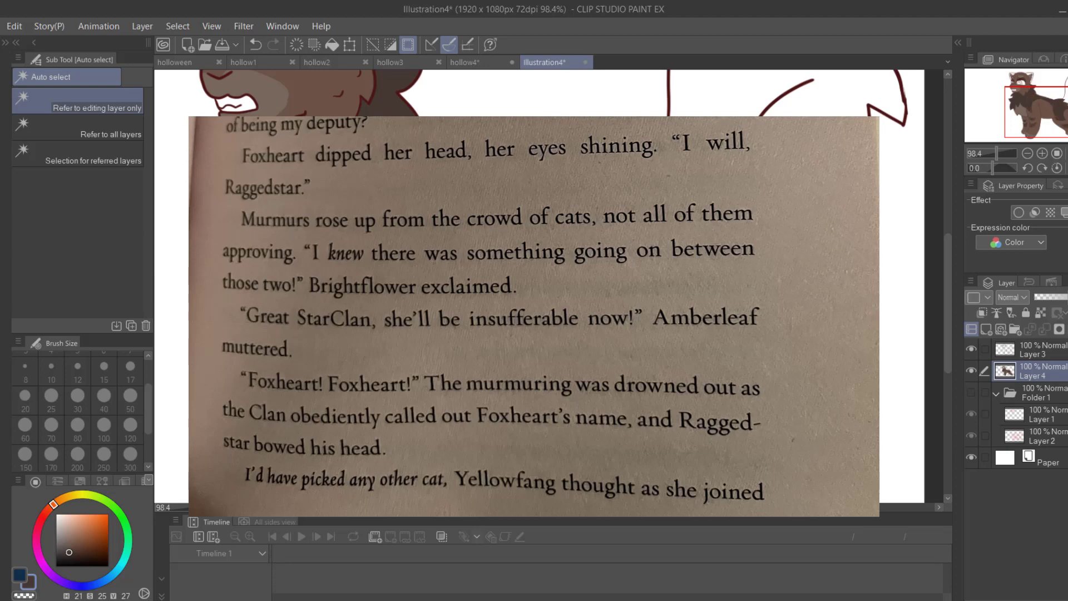
key("ctrl+d")
- Auto-select the tail and outer ears on Layer 3, fill them with dark brown on Layer 4, and clear the selection
left_click_drag(534, 223, 519, 430)
left_click(1042, 349)
left_click(702, 267)
left_click(357, 175, "shift")
left_click(204, 176, "shift")
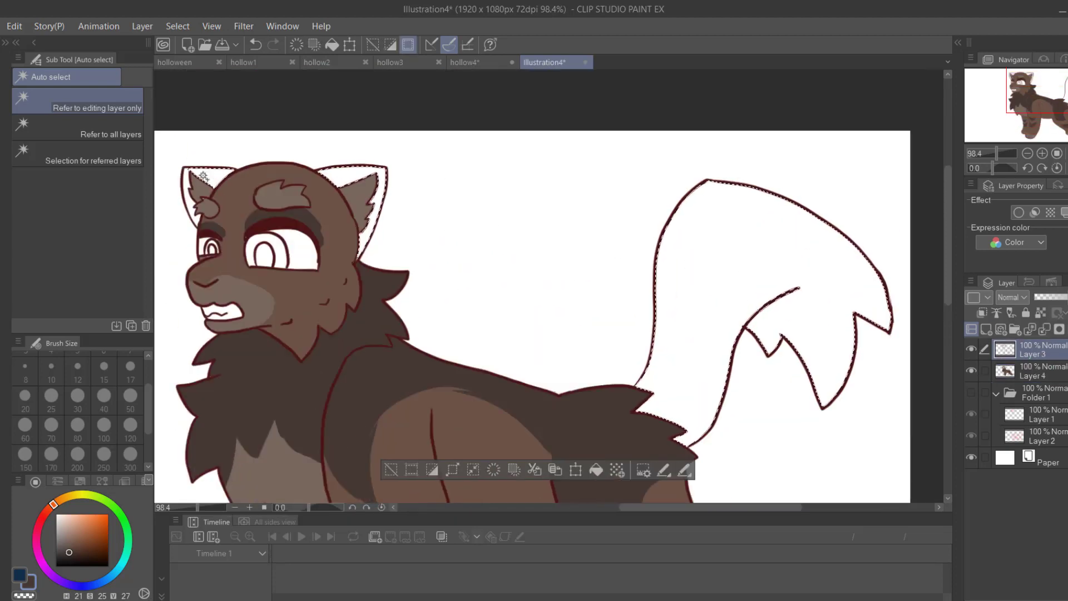
left_click(1020, 374)
left_click(597, 470)
left_click(391, 470)
- Auto-select the fur tuft behind the hind leg on Layer 3 and fill it with the chest's greyish brown on Layer 4
left_click_drag(500, 440, 521, 248)
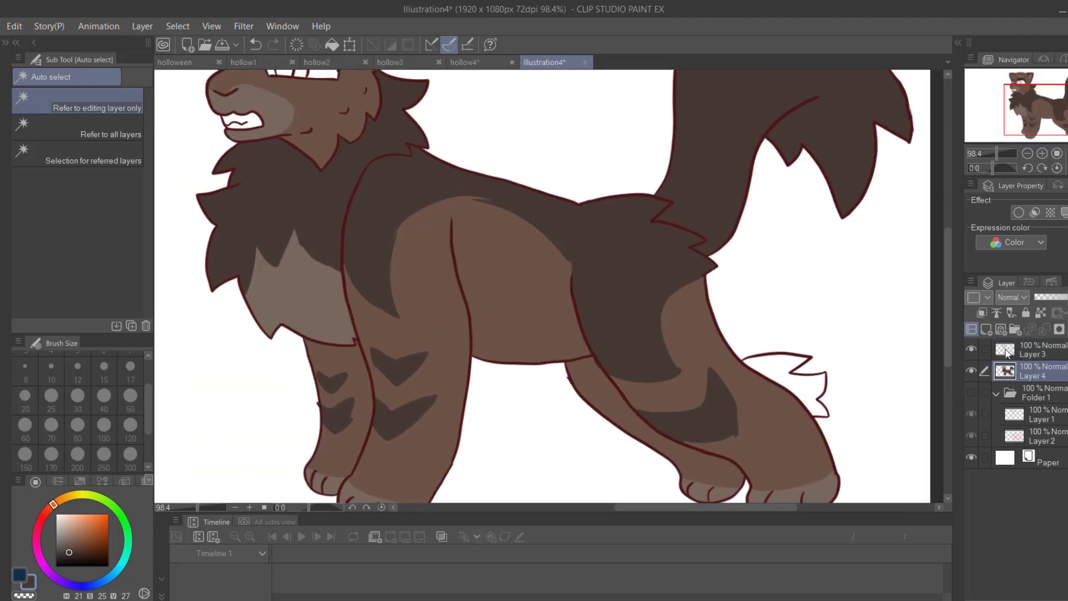
left_click(1008, 354)
left_click(802, 384)
left_click(1007, 374)
key("i")
left_click(312, 300)
left_click(841, 439)
left_click(636, 439)
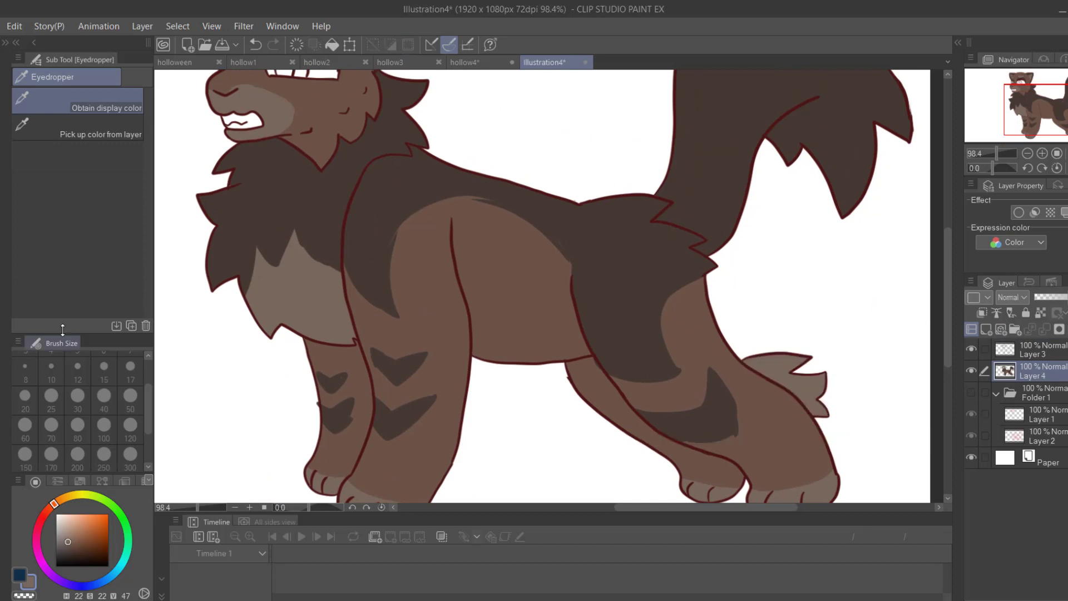
- Refill the brown coat on the head, body, legs and paws with a dark reddish brown, including the muzzle and near brow tuft
key("g")
left_click(429, 279)
key("ctrl+z")
left_click(70, 546)
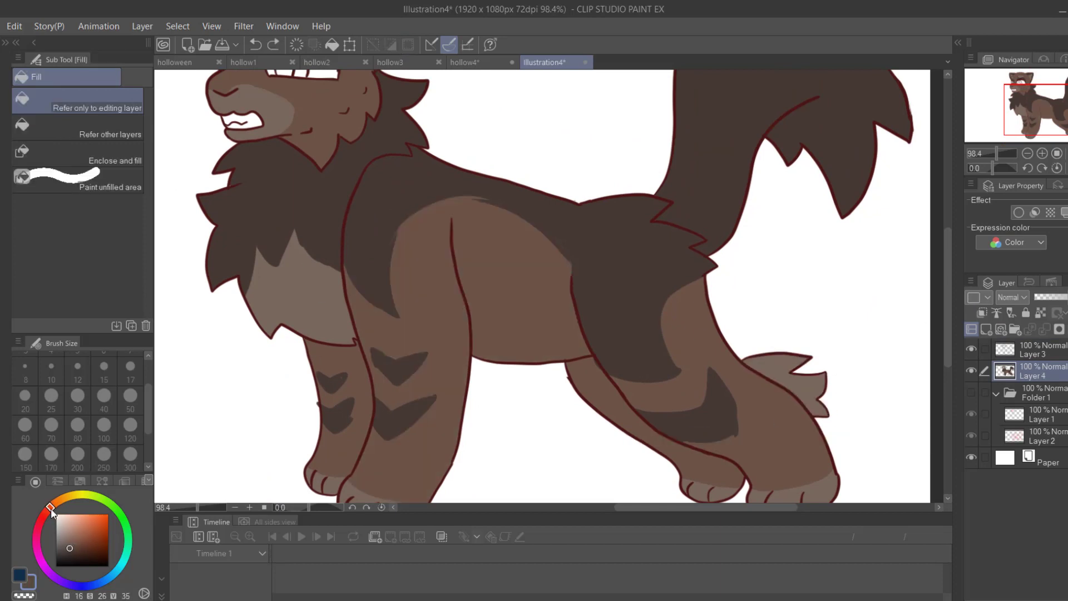
left_click(444, 361)
left_click(351, 356)
left_click(638, 392)
left_click(606, 386)
left_click_drag(734, 332, 797, 449)
left_click(393, 203)
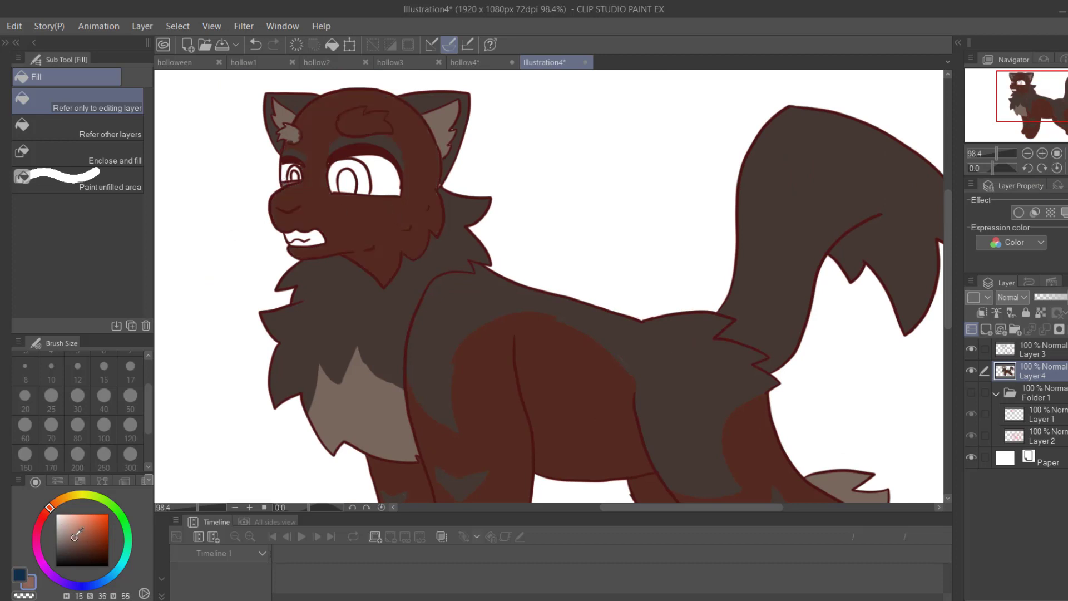
- Choose a darker reddish brown (H 15, S 56, V 25) and paint the neck ruff within a selection with the Turnip pen at size 300
scroll(294, 127, "down", 5)
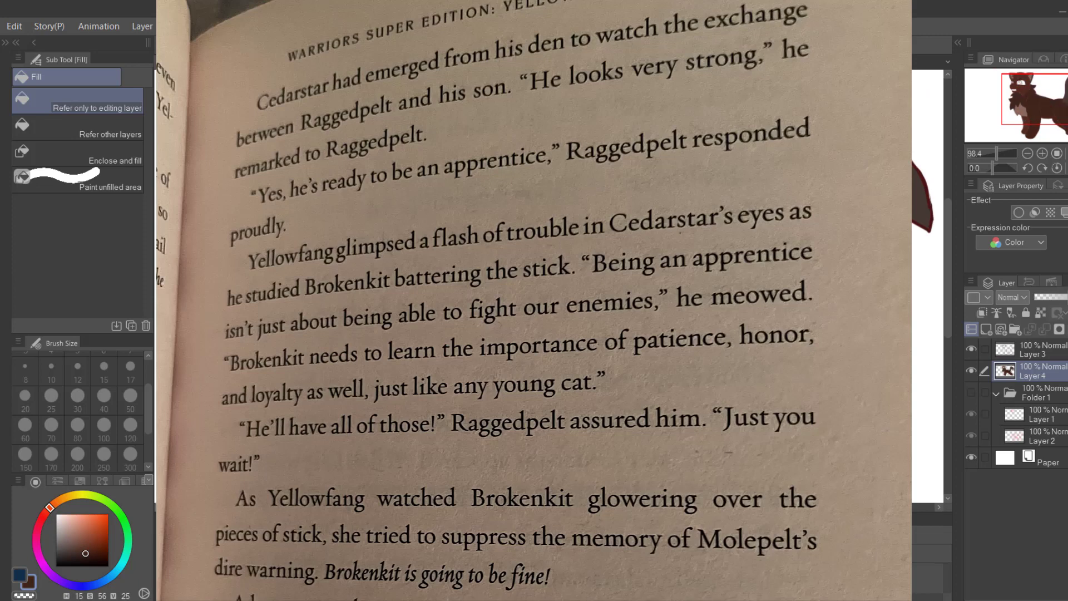
key("w")
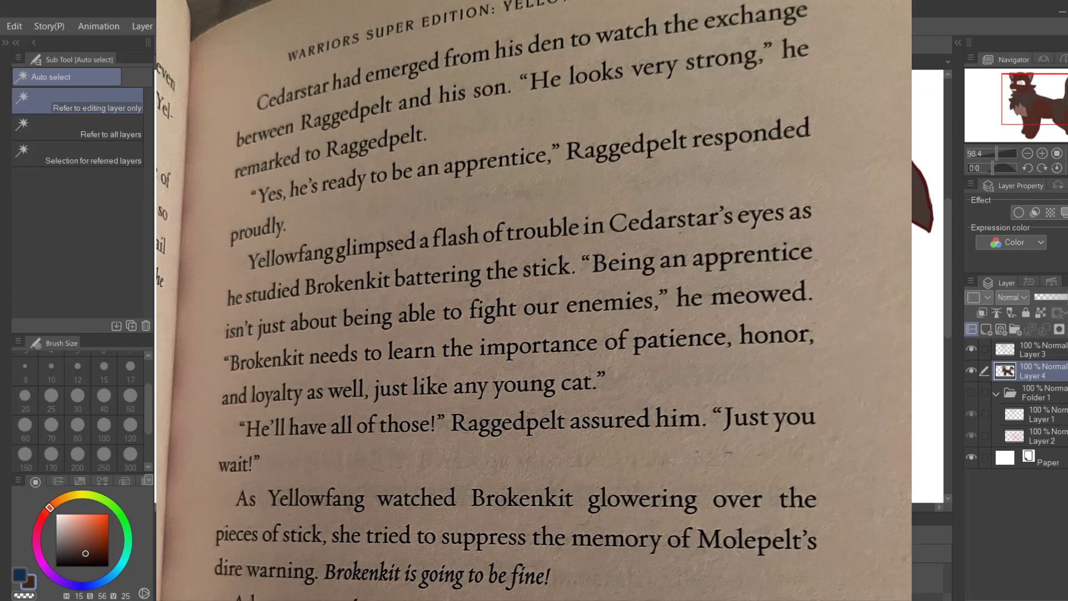
key("p")
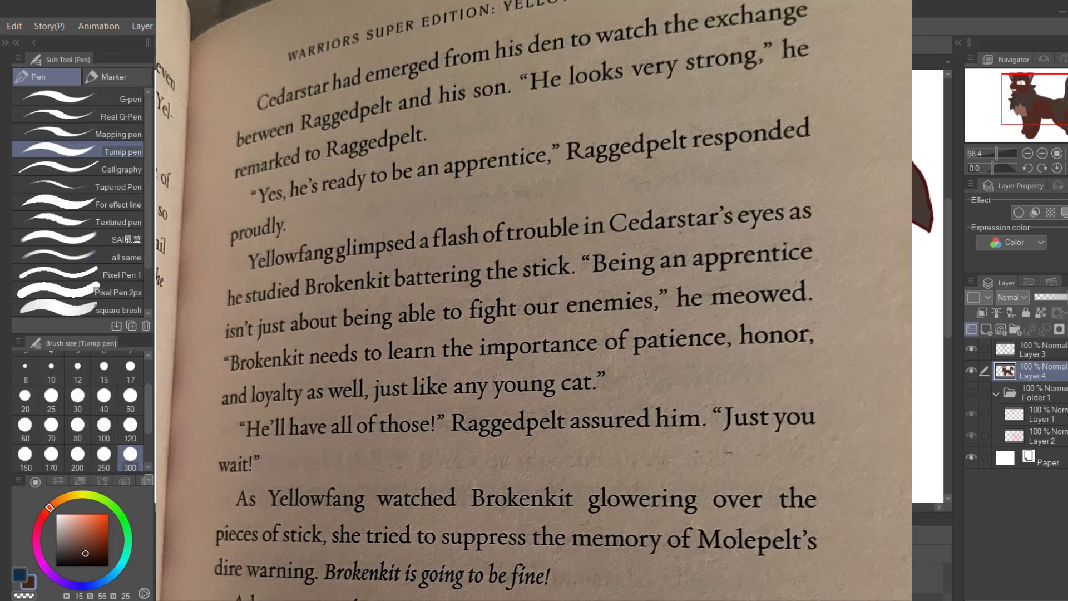
left_click_drag(997, 153, 996, 154)
left_click_drag(289, 306, 364, 229)
- Trace the edges of the saddle, haunch patch and leg stripes in dark reddish brown with the Turnip pen at size 17, and clear the selection
left_click(140, 368)
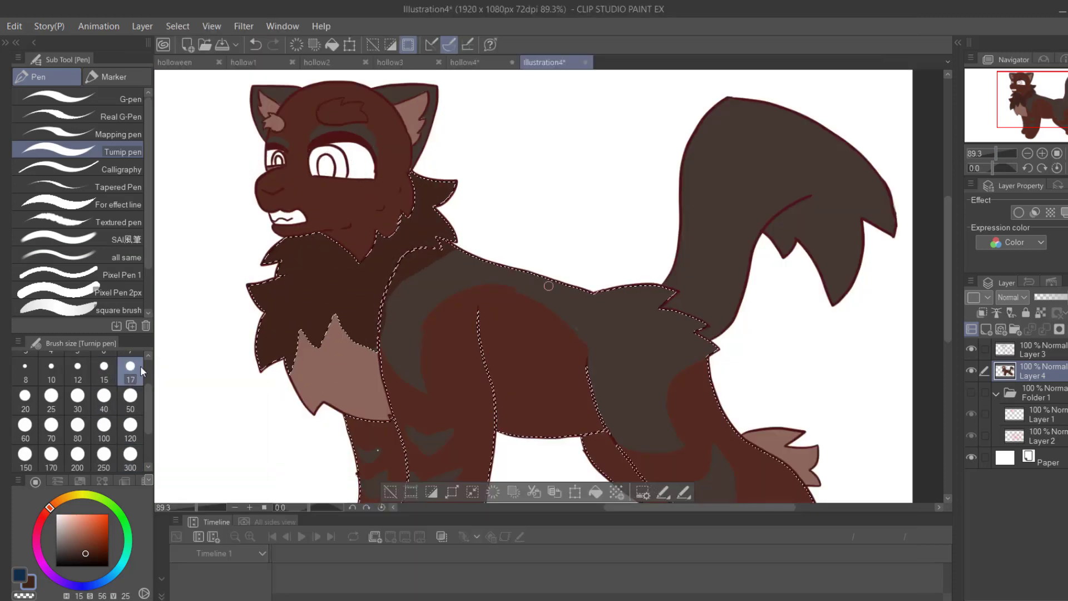
mouse_move(384, 362)
left_mouse_down()
mouse_move(427, 368)
mouse_move(451, 307)
mouse_move(534, 306)
mouse_move(573, 335)
mouse_move(606, 412)
left_mouse_up()
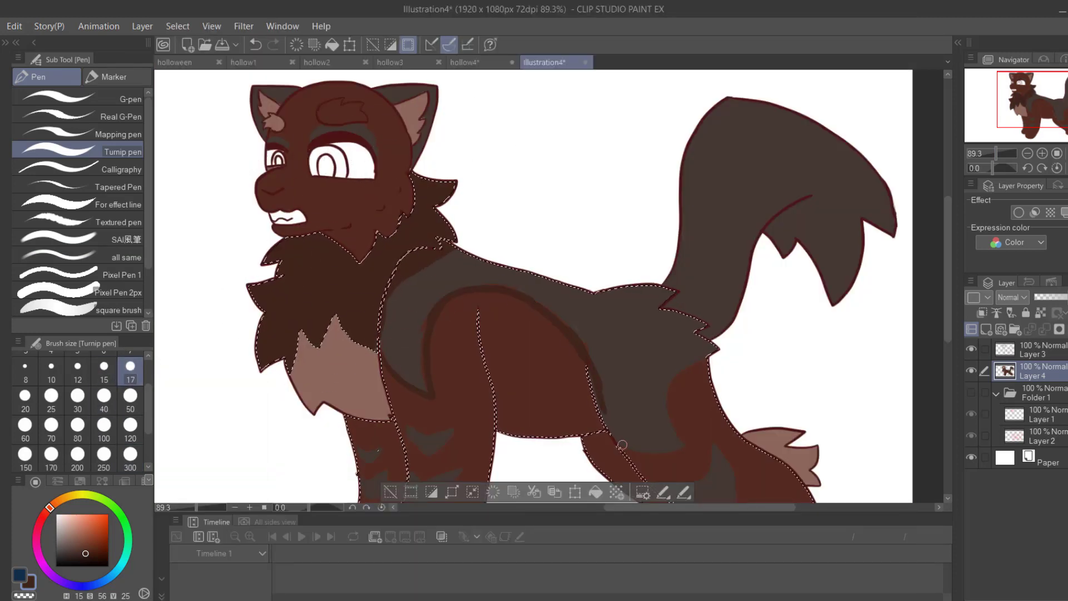
left_click_drag(1043, 101, 1050, 119)
mouse_move(685, 352)
left_mouse_down()
mouse_move(635, 360)
mouse_move(585, 341)
left_mouse_up()
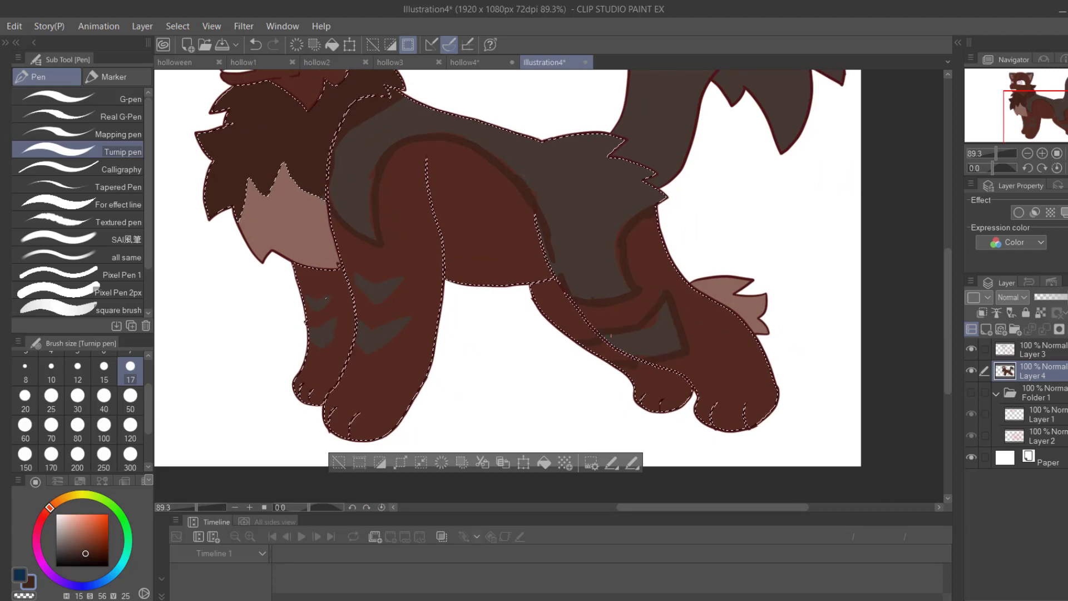
mouse_move(359, 327)
left_mouse_down()
mouse_move(403, 324)
mouse_move(359, 323)
left_mouse_up()
mouse_move(401, 278)
left_mouse_down()
mouse_move(361, 303)
mouse_move(391, 278)
left_mouse_up()
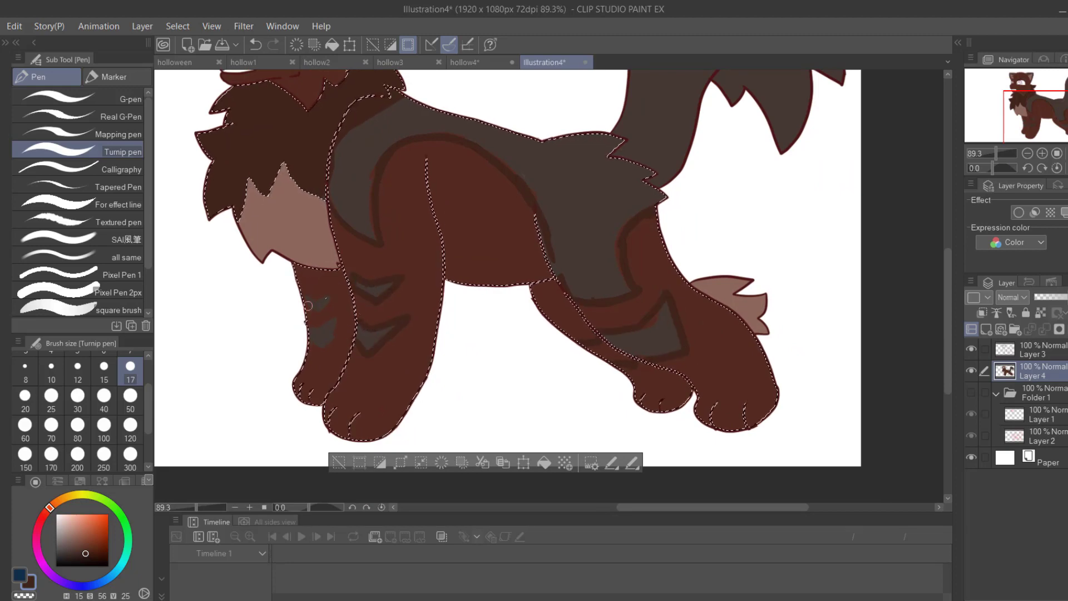
key("w")
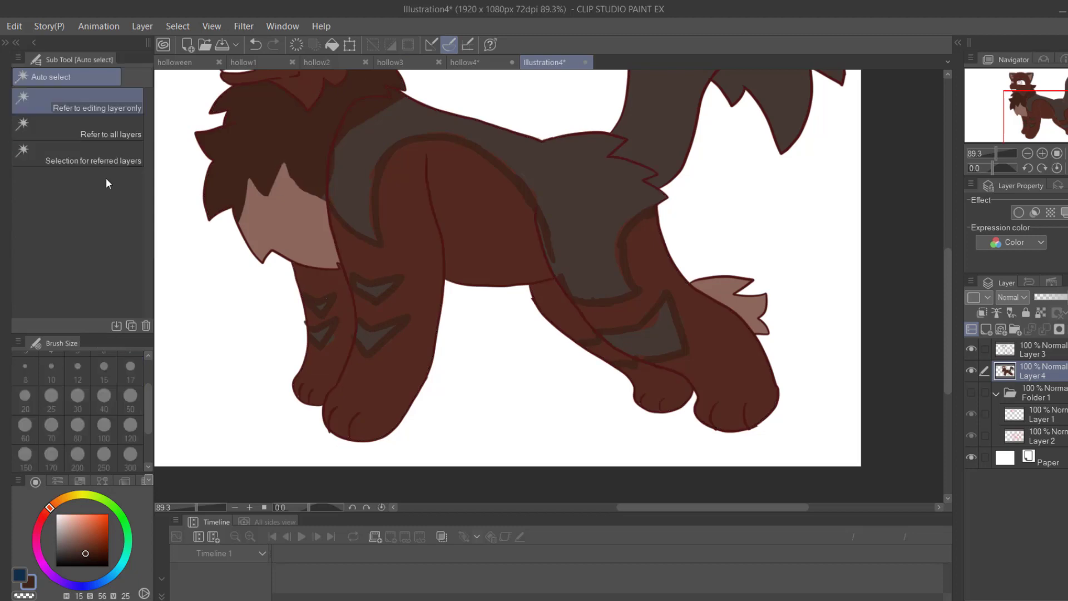
left_click_drag(270, 127, 312, 226)
key("p")
left_click(135, 426)
mouse_move(389, 225)
left_mouse_down()
mouse_move(386, 293)
mouse_move(410, 326)
mouse_move(411, 284)
left_mouse_up()
left_click(1043, 99)
key("ctrl+z")
left_click(131, 369)
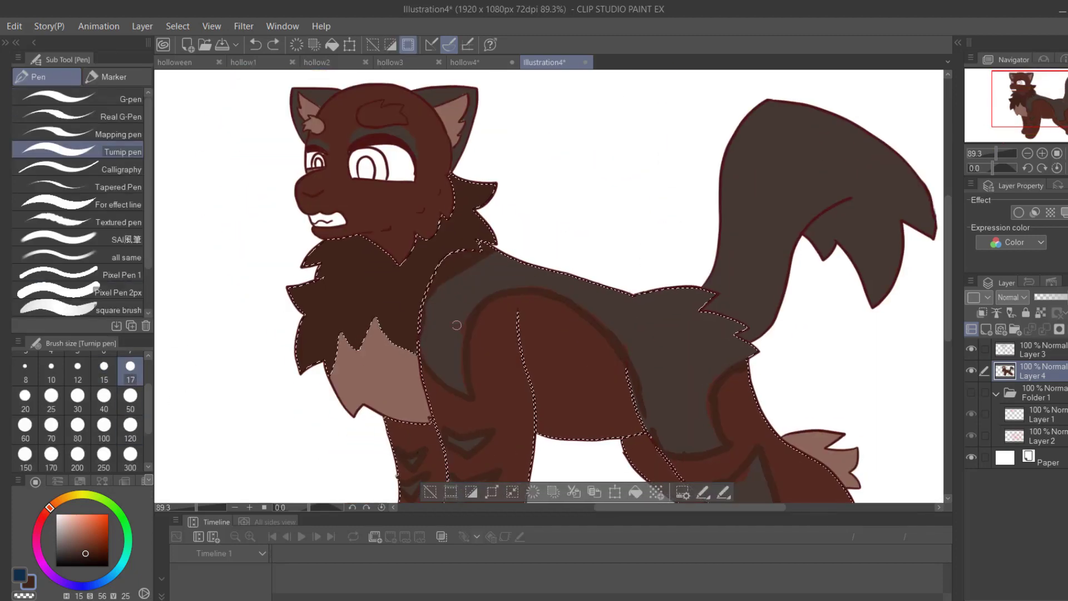
key("ctrl+d")
- Lower the Auto select color margin to 2.0, select the grey saddle on Layer 4, fill it with dark reddish brown, and deselect it
key("w")
left_click(6, 43)
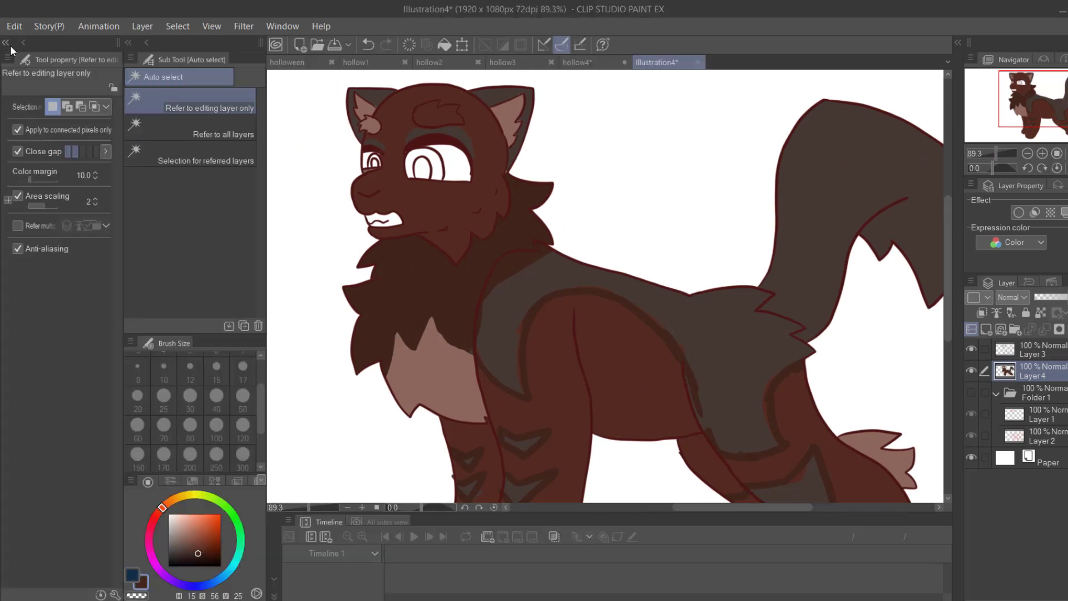
left_click(29, 176)
left_click(486, 291)
left_click_drag(1035, 102, 1042, 120)
key("ctrl+d")
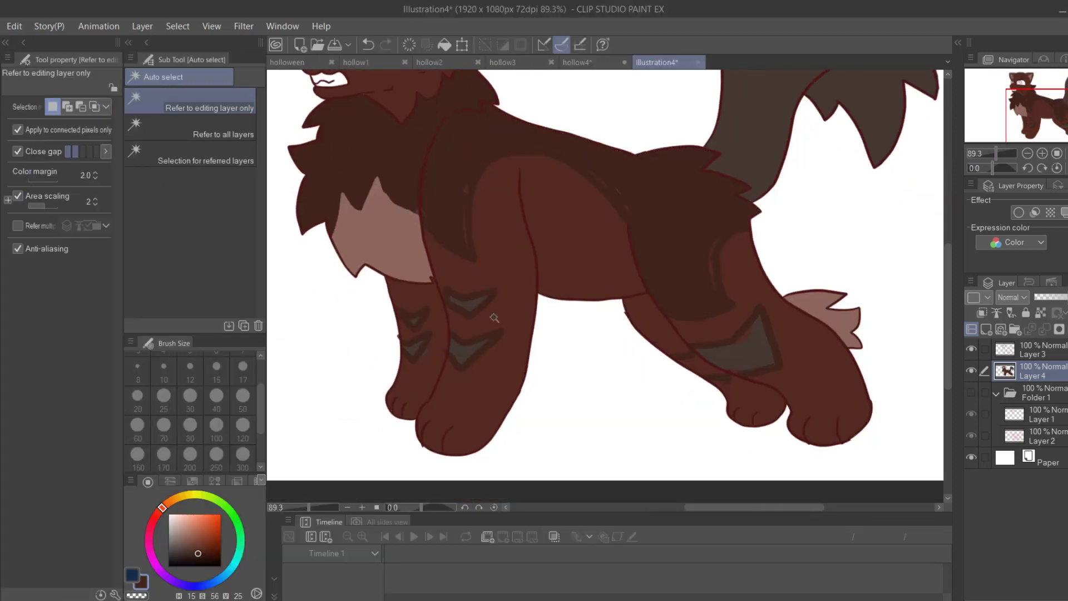
- Select the grey insides of the leg stripes and hind-leg patch together, fill them with dark reddish brown, and touch up the remaining gaps
left_click(467, 350, "shift")
left_click(472, 305, "shift")
left_click(413, 350, "shift")
left_click(414, 321, "shift")
left_click(716, 358, "shift")
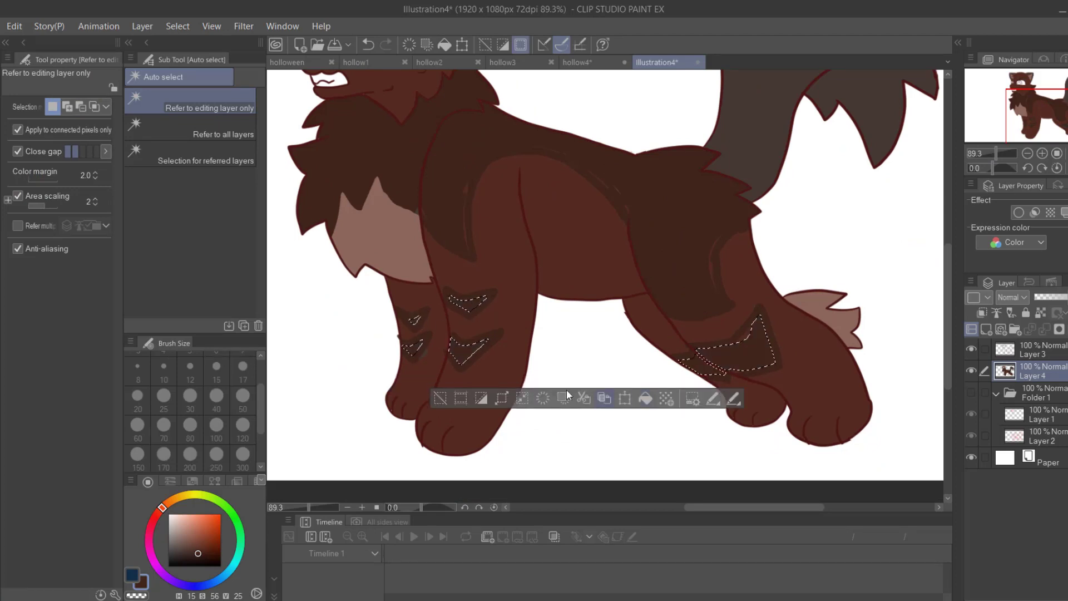
key("ctrl+d")
key("p")
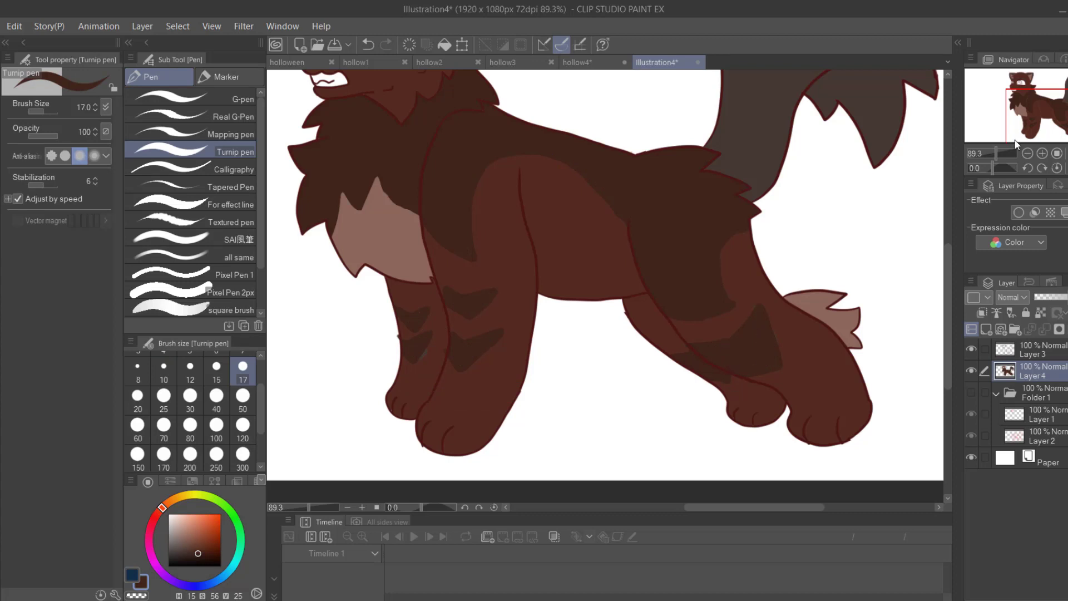
- Auto-select the eye markings, outer ears and tail together, fill them with dark reddish brown, and clear the selection
left_click_drag(1044, 98, 1042, 95)
key("w")
left_click(372, 175)
left_click(427, 163, "shift")
left_click(497, 126, "shift")
left_click(379, 126, "shift")
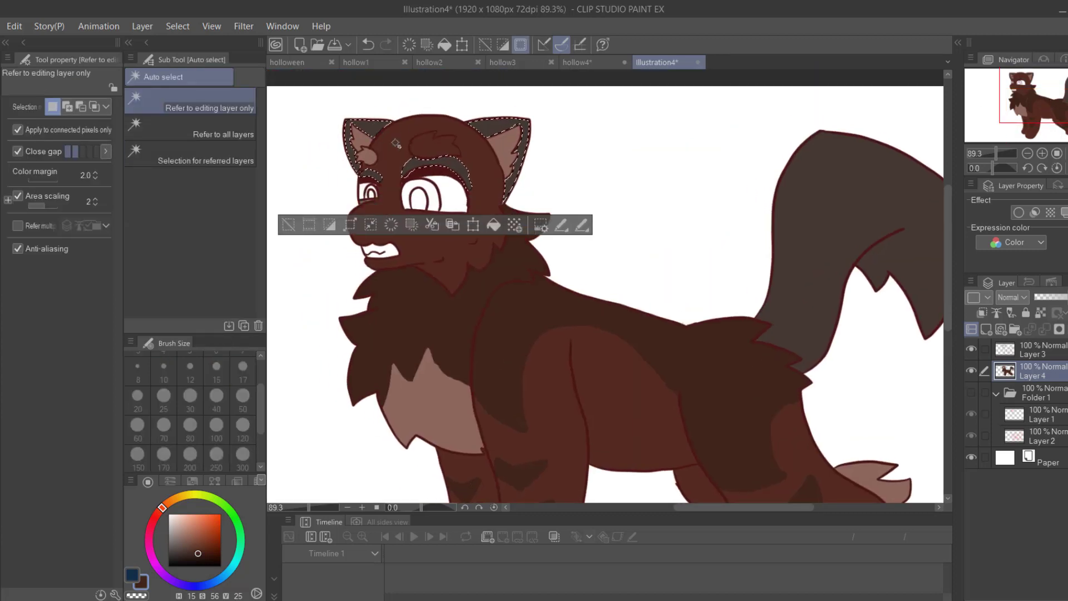
left_click(801, 256, "shift")
left_click(722, 393)
key("ctrl+d")
- Auto-select the near brow tuft on Layer 3, fill it with the inner ear's sampled pinkish brown on Layer 4, and clear the selection
left_click(1030, 350)
left_click(437, 144)
left_click(1030, 370)
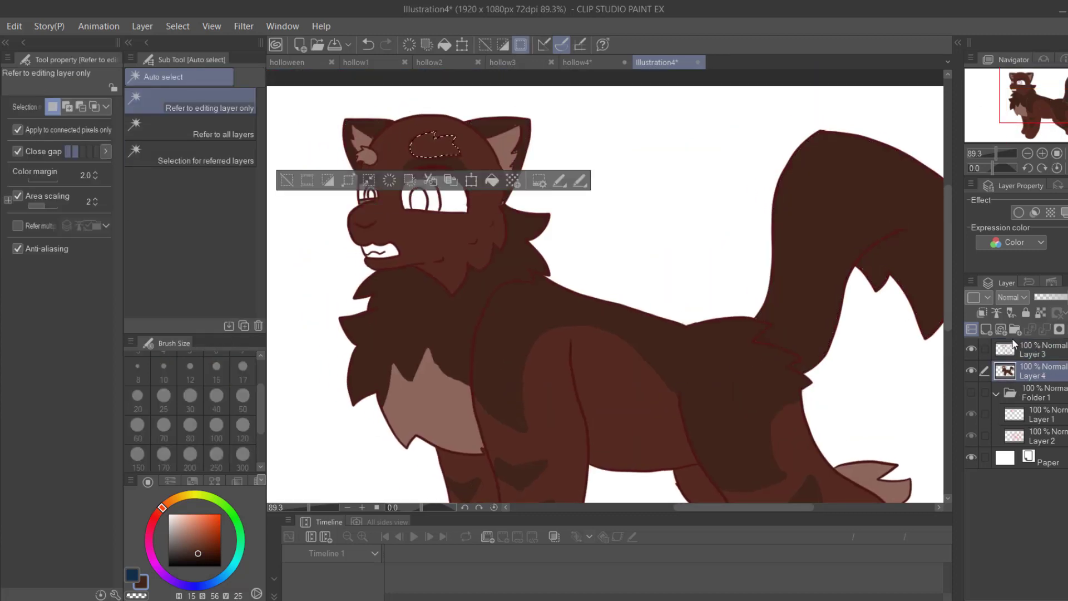
key("i")
left_click(505, 148)
left_click(492, 181)
left_click(286, 180)
- Outline a jagged light patch on the belly with the Turnip pen at size 17 and fill it with the same pinkish brown
left_click_drag(1057, 111, 1059, 110)
key("p")
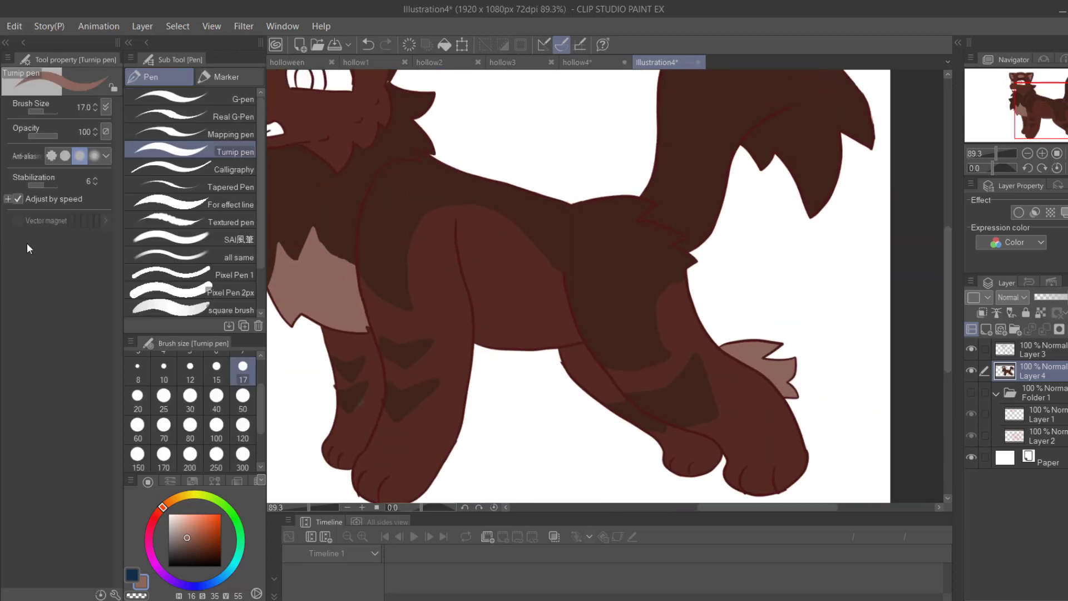
key("ctrl+z")
left_click_drag(465, 277, 522, 331)
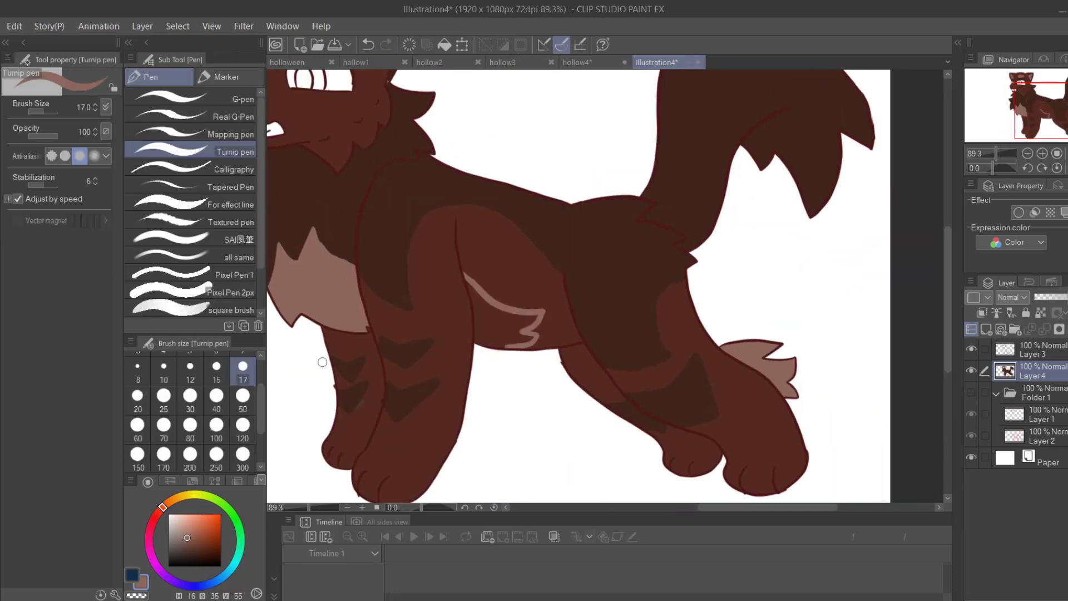
key("g")
left_click(492, 313)
- Colour the whites of both eyes golden yellow (H40 S56 V95) on Layer 4 with the Turnip pen
left_click(1030, 91)
left_click(1003, 154)
left_click_drag(1022, 87, 1020, 85)
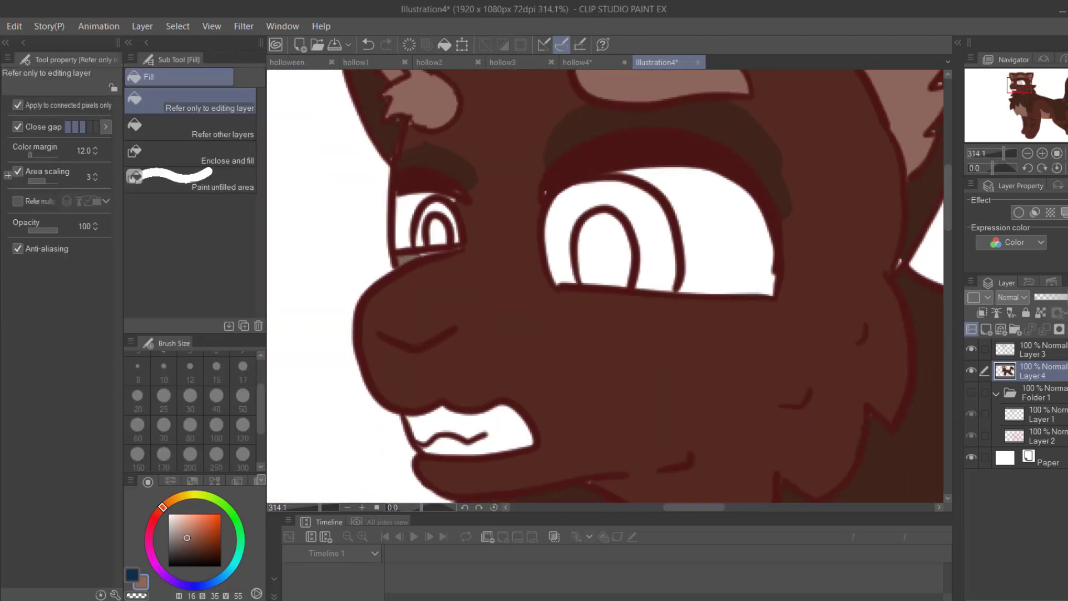
left_click(5, 43)
key("p")
left_click(86, 516)
left_click_drag(58, 502, 66, 497)
mouse_move(578, 184)
left_mouse_down()
mouse_move(647, 252)
mouse_move(632, 265)
mouse_move(676, 280)
mouse_move(675, 203)
mouse_move(641, 211)
mouse_move(675, 192)
left_mouse_up()
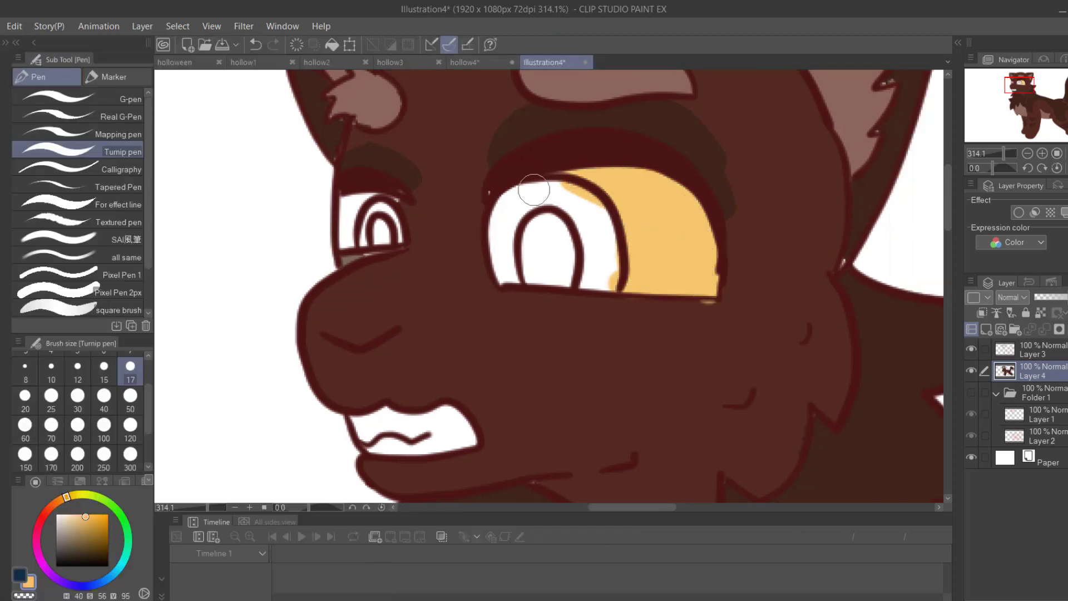
left_click_drag(347, 203, 350, 251)
- Colour both irises bright orange-red (H9 S74 V100), undoing the stray strokes
left_click(440, 275, "alt")
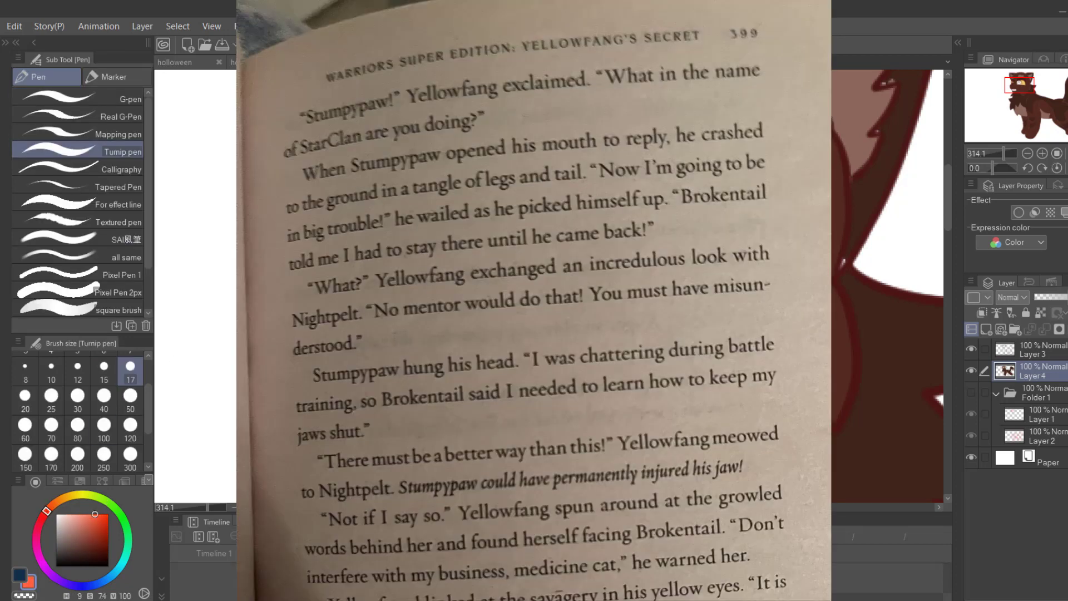
key("ctrl+z")
left_click_drag(502, 267, 547, 195)
key("ctrl+z")
mouse_move(502, 270)
left_mouse_down()
mouse_move(535, 197)
mouse_move(505, 204)
mouse_move(578, 199)
mouse_move(607, 282)
mouse_move(535, 227)
left_mouse_up()
key("ctrl+z")
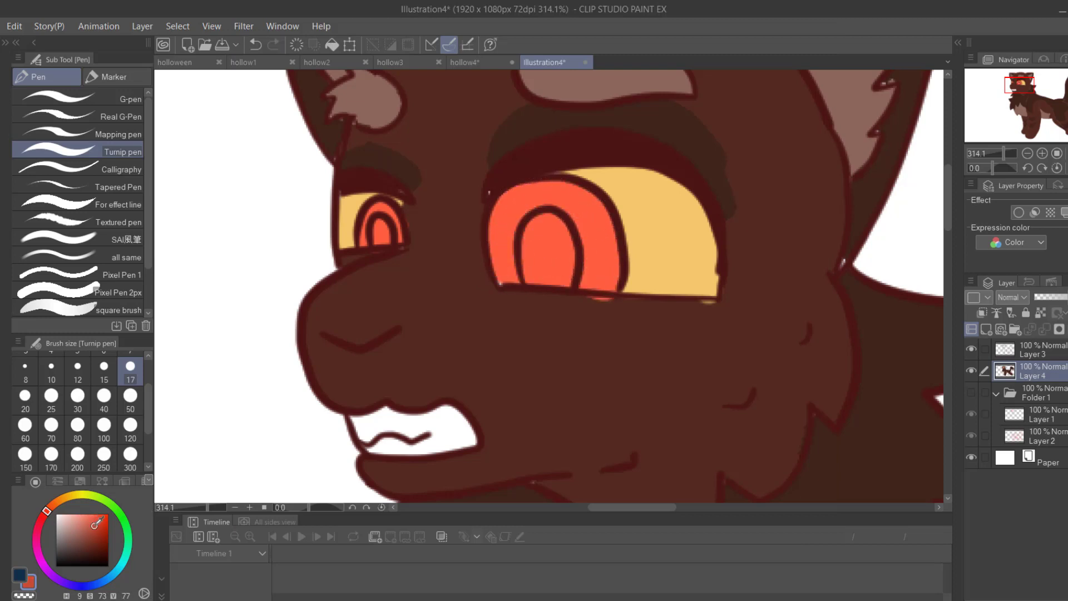
- Shade the lower part of the near iris in darker red (H9 S73 V77) and paint both pupils white
left_click_drag(499, 273, 557, 273)
mouse_move(364, 238)
left_mouse_down()
mouse_move(397, 232)
mouse_move(382, 231)
left_mouse_up()
left_click(256, 45)
left_click(421, 228, "alt")
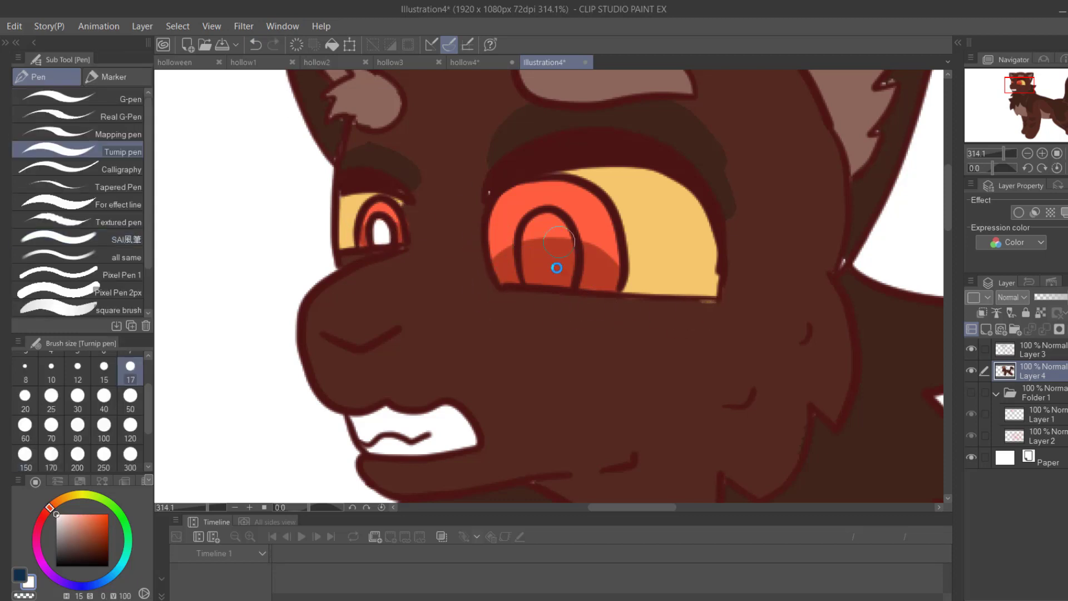
mouse_move(559, 241)
left_mouse_down()
mouse_move(538, 240)
mouse_move(555, 274)
left_mouse_up()
- Hide the Paper layer and colour the inside of the open mouth pale pinkish white
left_click(971, 457)
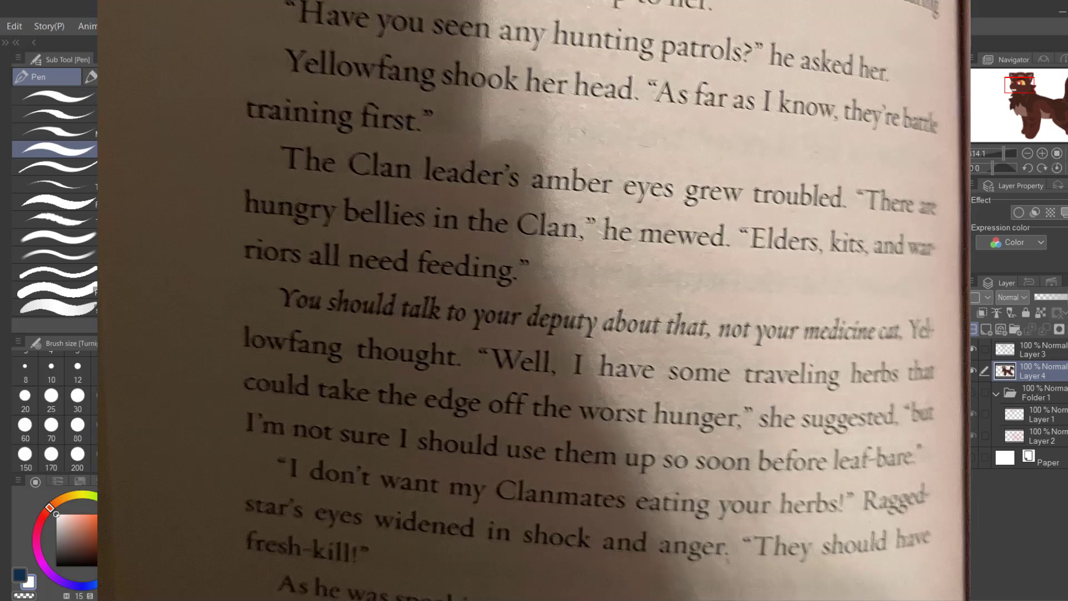
key("g")
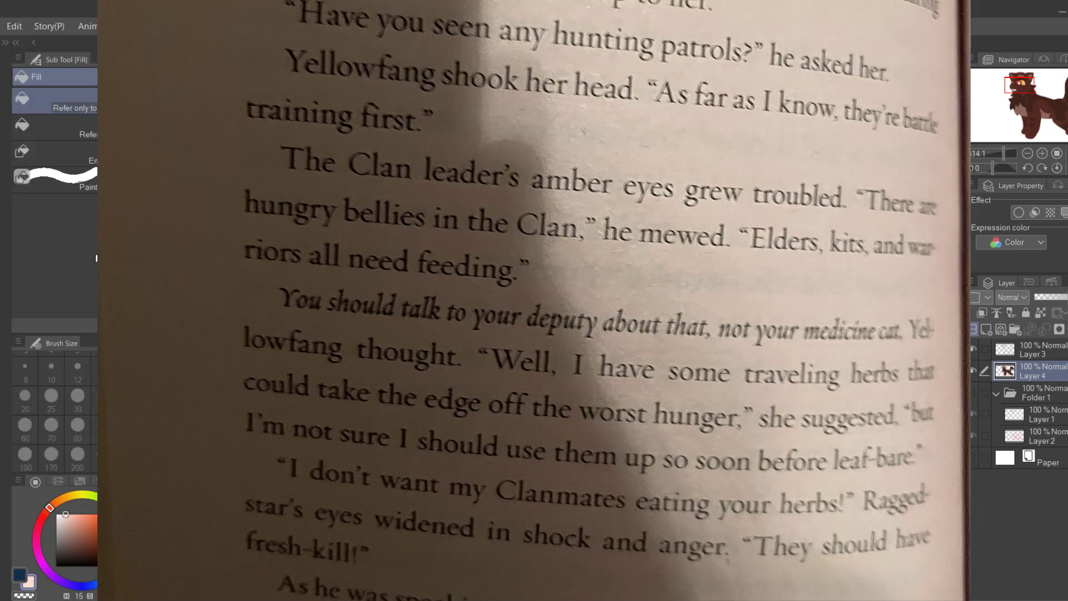
key("p")
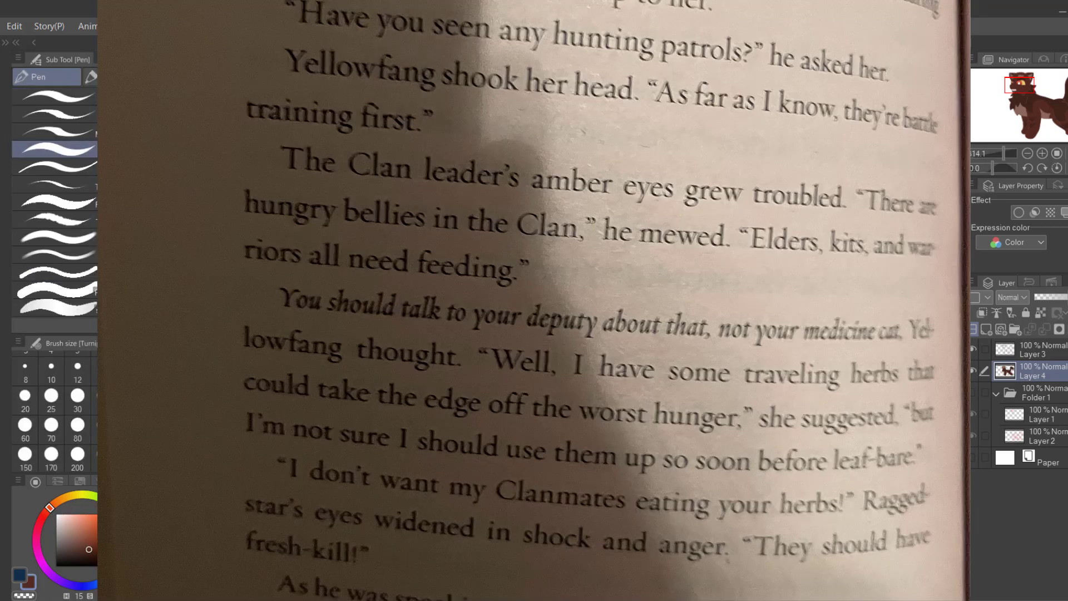
- Outline a jagged patch across the tail tip in the chest's sampled pinkish brown and fill it
left_click_drag(990, 152, 997, 150)
left_click_drag(1040, 103, 1054, 101)
key("i")
left_click(329, 356)
key("p")
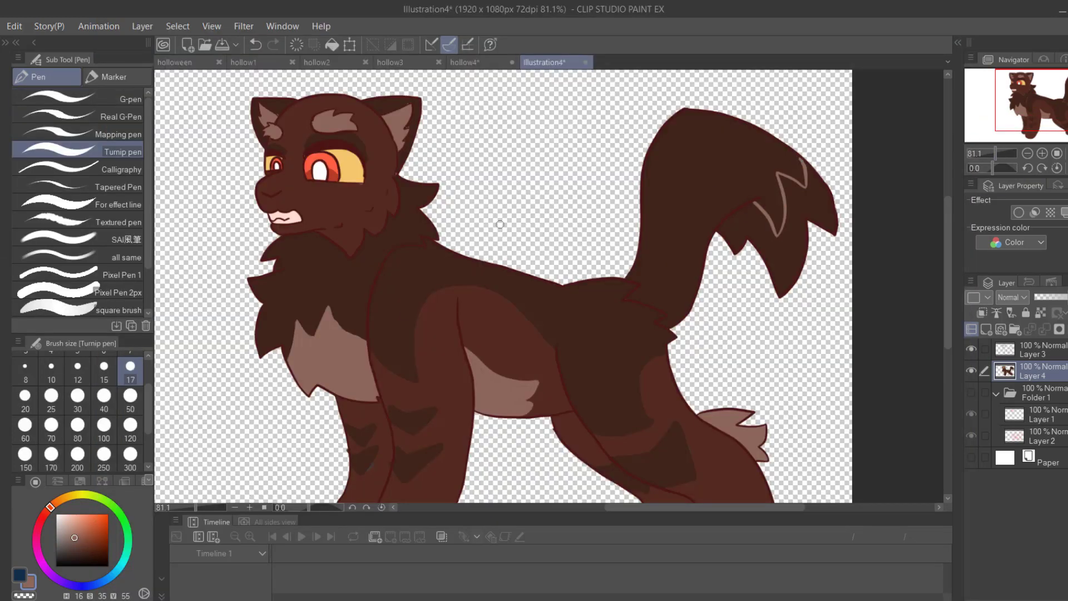
key("g")
left_click(790, 246)
key("p")
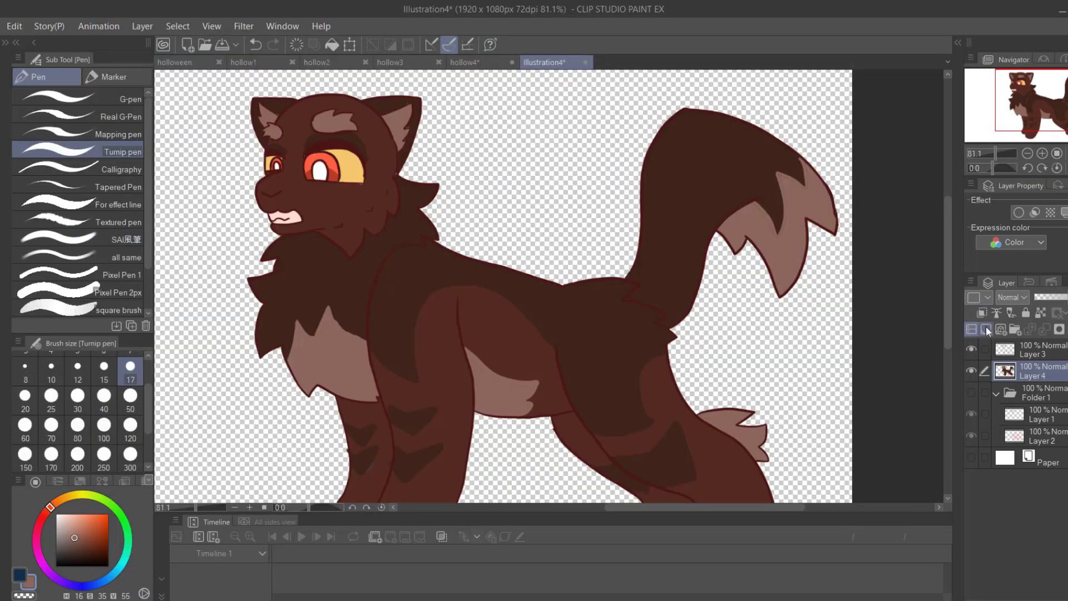
- Add a layer above Layer 4, try a pinkish-brown fill on it with adjusted area scaling, and undo the fill
left_click(987, 329)
key("g")
left_click(5, 43)
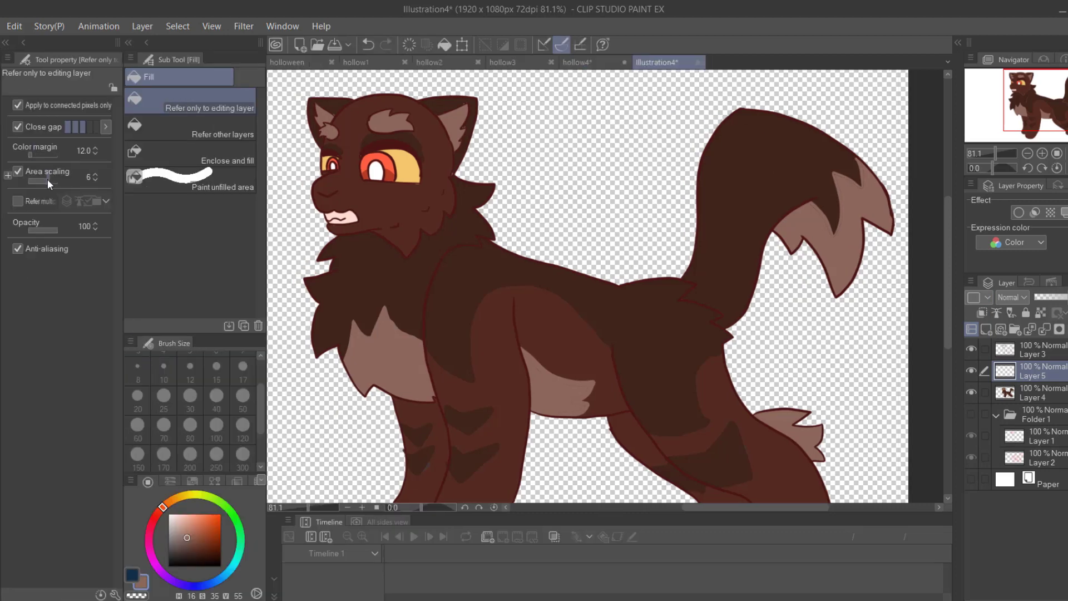
left_click(5, 42)
left_click(801, 204)
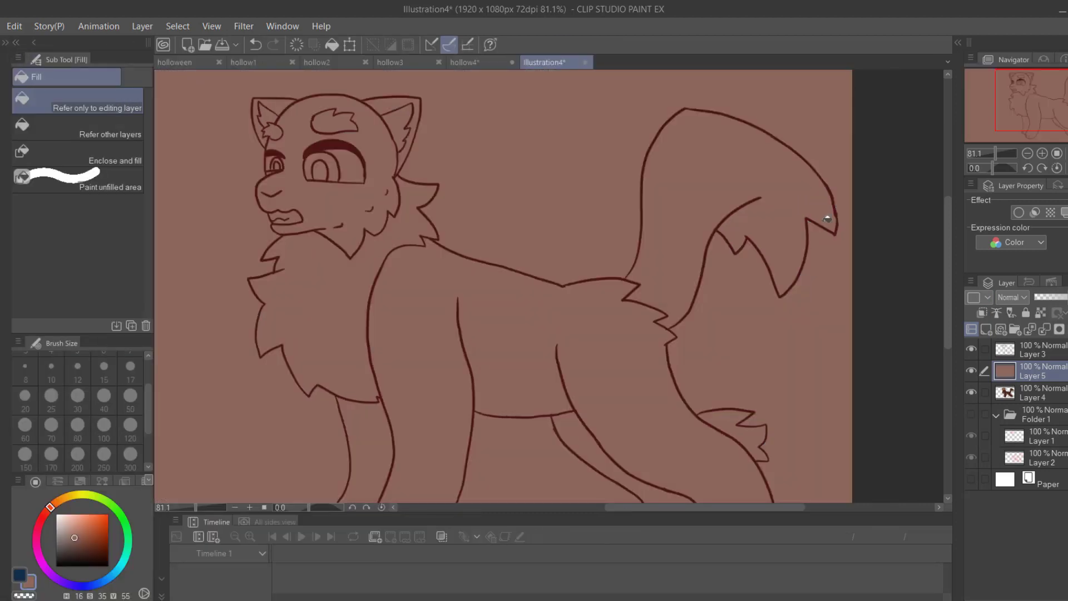
key("ctrl+z")
- Set the Fill tool's area scaling and color margin to 2, test the fill on the canvas and undo it
left_click(6, 43)
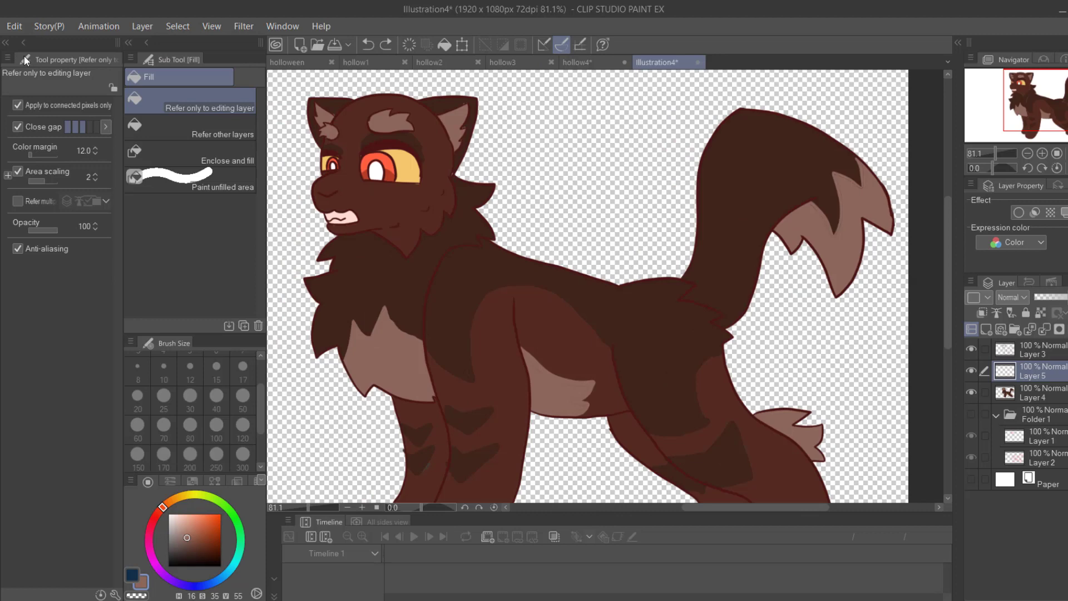
left_click(87, 149)
type("2")
key("Return")
left_click(567, 205)
key("ctrl+z")
left_click(1034, 394)
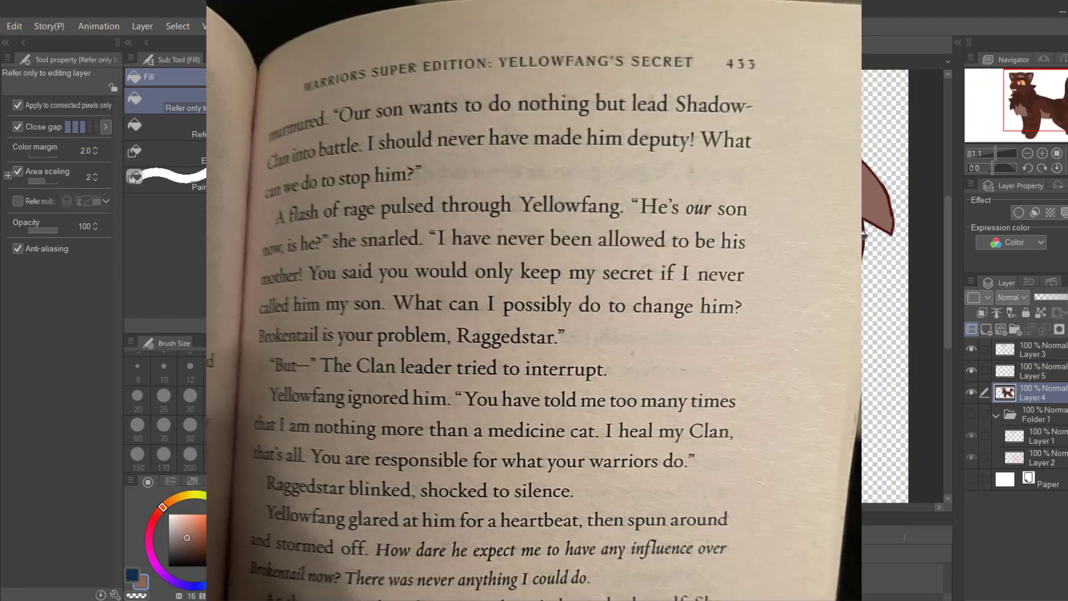
- Set pure red (H359) and blue-violet (H259 S100 V100) as the two drawing colours
key("p")
left_click(155, 519)
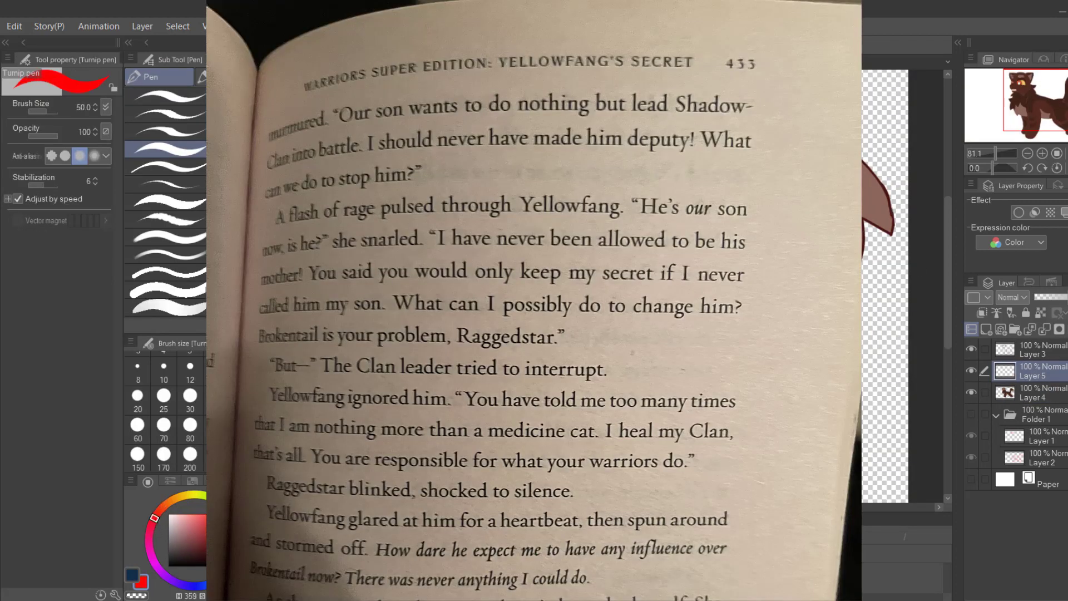
key("ctrl+z")
left_click(132, 575)
left_click(219, 516)
left_click_drag(197, 586, 180, 583)
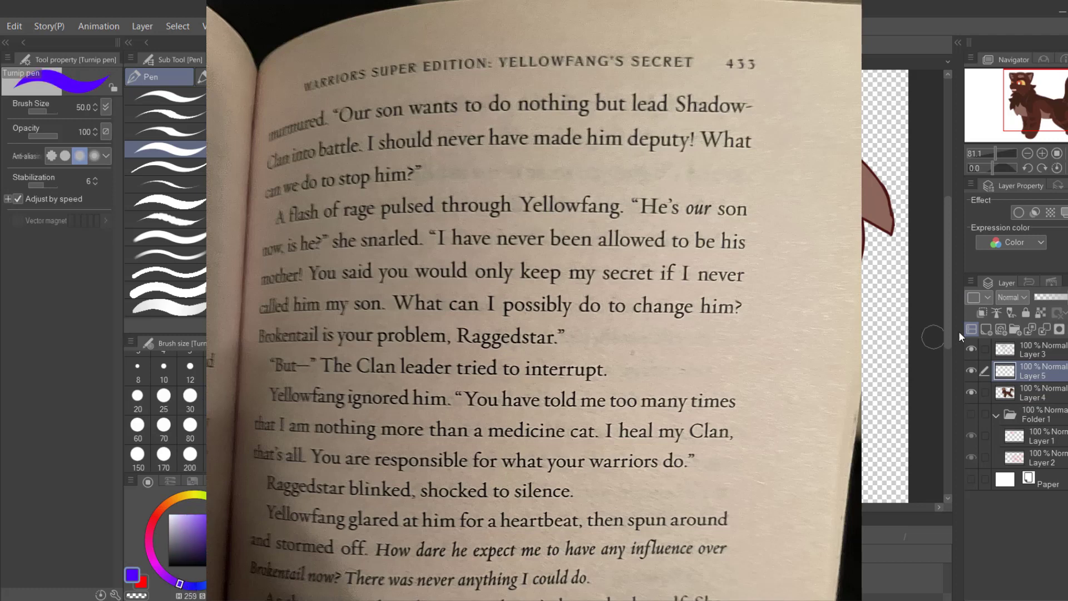
- Airbrush blue-violet around the cat's rear and paws on Layer 5 with Soft at size 300, set to Darken at 42% opacity
key("b")
scroll(568, 278, "down", 3)
left_click(5, 42)
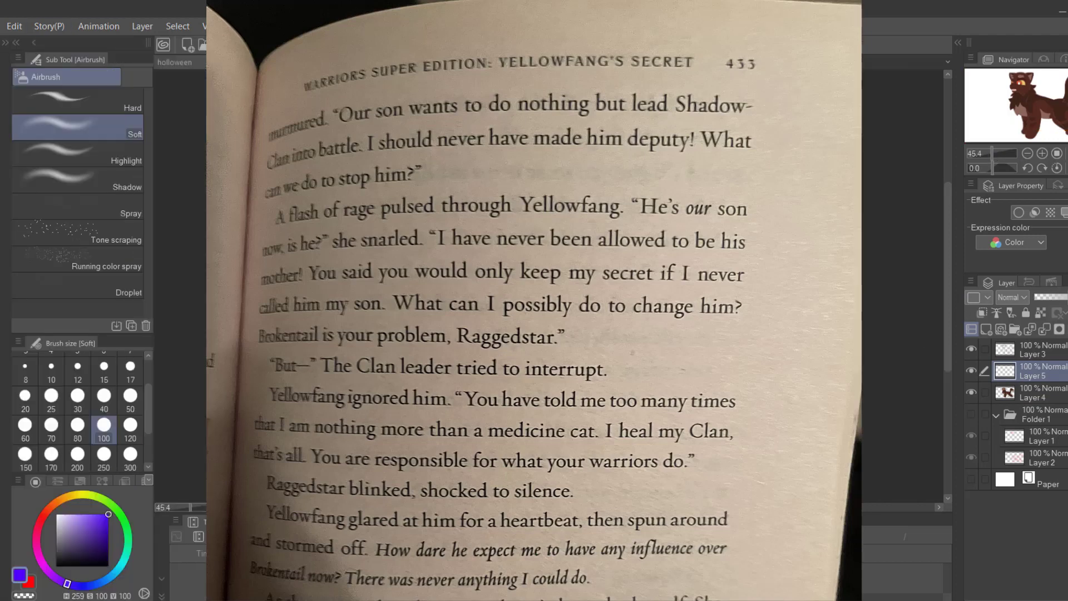
left_click(131, 453)
left_click_drag(485, 384, 681, 295)
left_click(1012, 298)
left_click(1016, 321)
left_click(1048, 297)
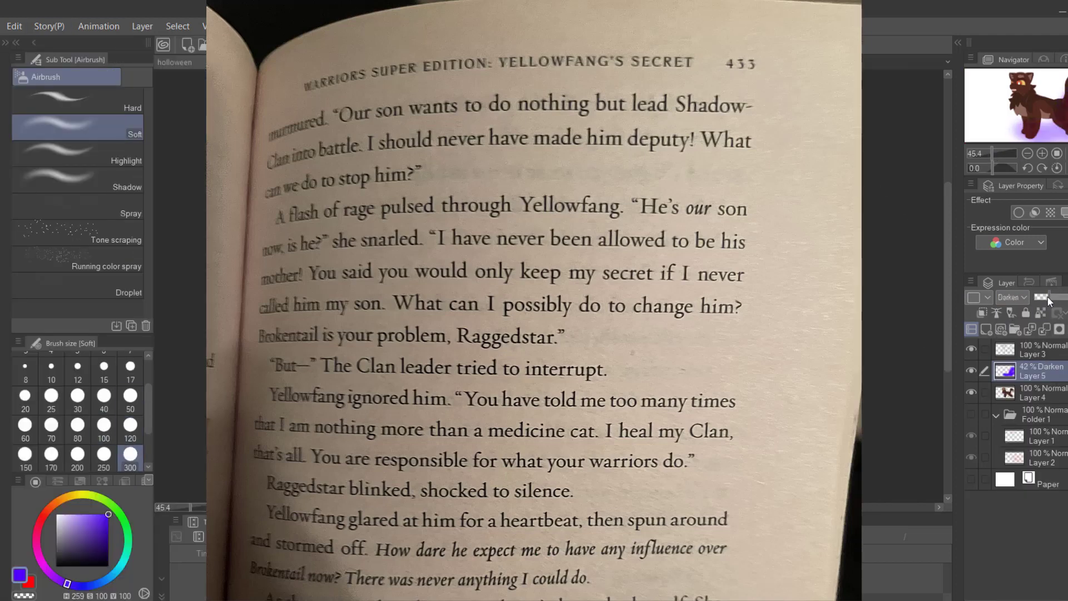
- Try a red glow airbrushed over the head, chest, back and tail on a new layer set to Add (Glow) at 24% opacity
left_click(987, 331)
left_click(30, 582)
mouse_move(439, 206)
left_mouse_down()
mouse_move(389, 236)
mouse_move(471, 303)
left_mouse_up()
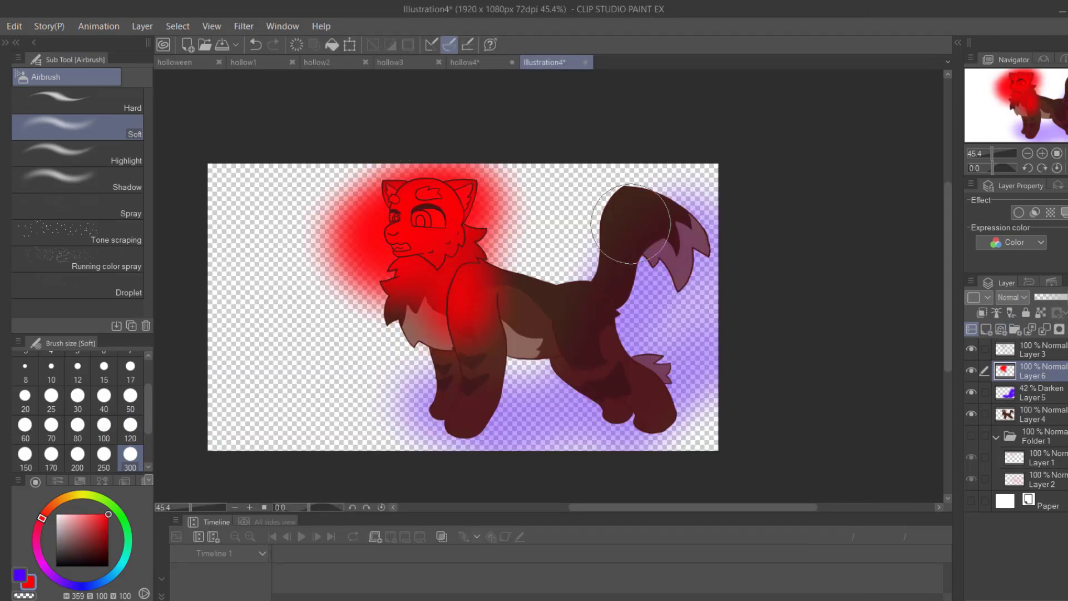
left_click_drag(631, 223, 623, 211)
left_click_drag(535, 291, 492, 270)
left_click_drag(390, 338, 371, 313)
left_click(1012, 298)
left_click(1022, 467)
left_click_drag(1045, 297, 1042, 303)
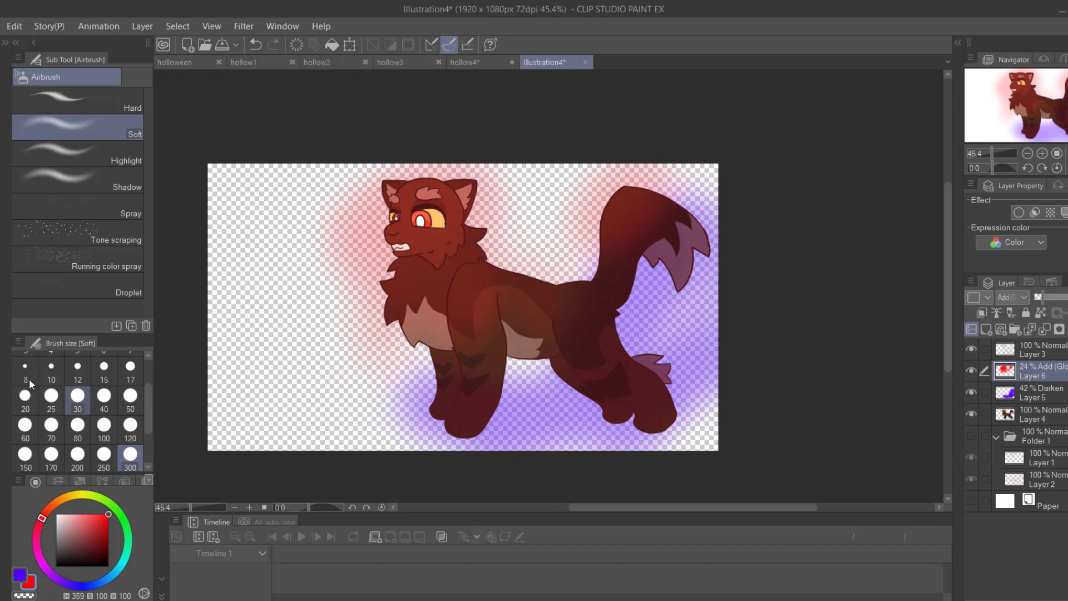
- Replace the red glow layer with a new one airbrushed blue (H209 S100 V100) over the head and tail, set to Add (Glow) at 27%
left_click(1067, 330)
left_click(987, 330)
left_click(105, 580)
mouse_move(495, 171)
left_mouse_down()
mouse_move(367, 210)
mouse_move(464, 241)
left_mouse_up()
left_click(1013, 297)
left_click(1015, 468)
mouse_move(635, 187)
left_mouse_down()
mouse_move(586, 251)
mouse_move(660, 181)
left_mouse_up()
mouse_move(1056, 299)
left_mouse_down()
mouse_move(1044, 303)
mouse_move(1067, 299)
left_mouse_up()
- Delete the old Darken layer, add a fresh layer above Layer 4, and choose violet (H269 S100 V100)
left_click(1025, 392)
left_click(1066, 329)
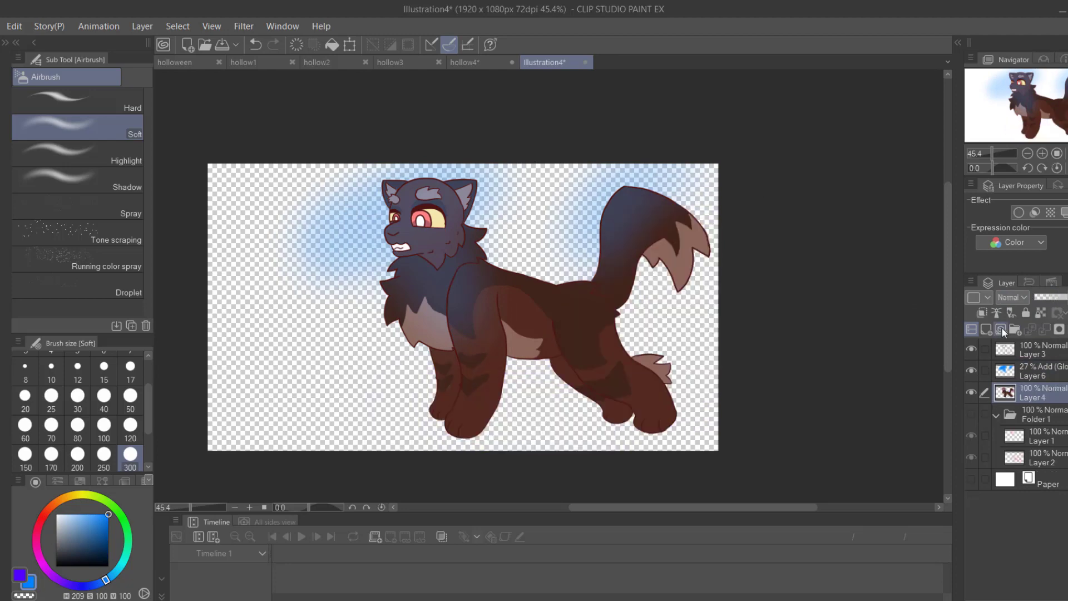
left_click(986, 330)
left_click(18, 580)
key("alt+Tab")
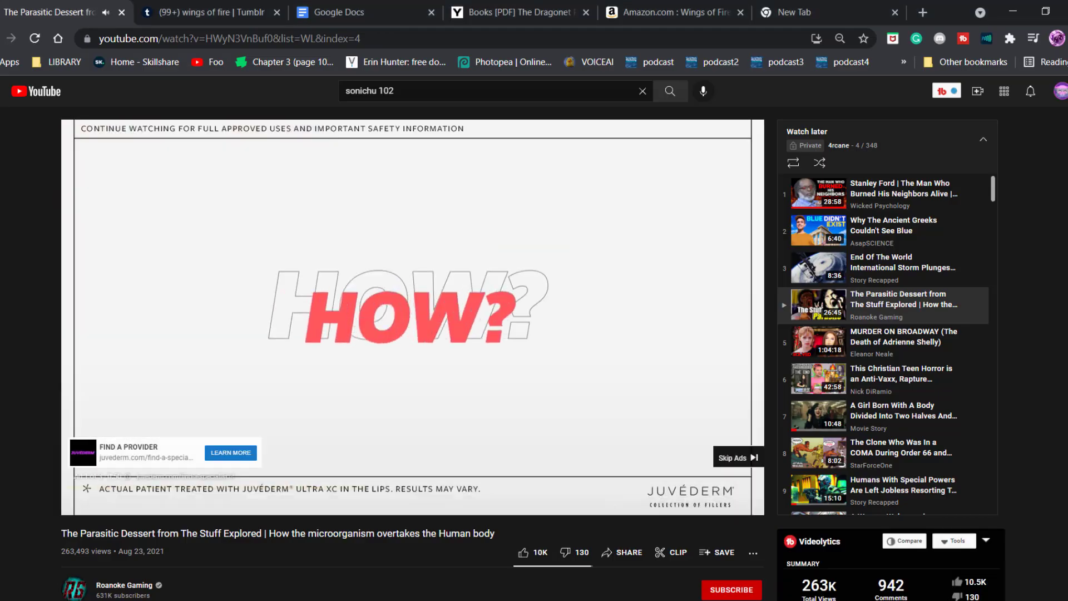
key("alt+Tab")
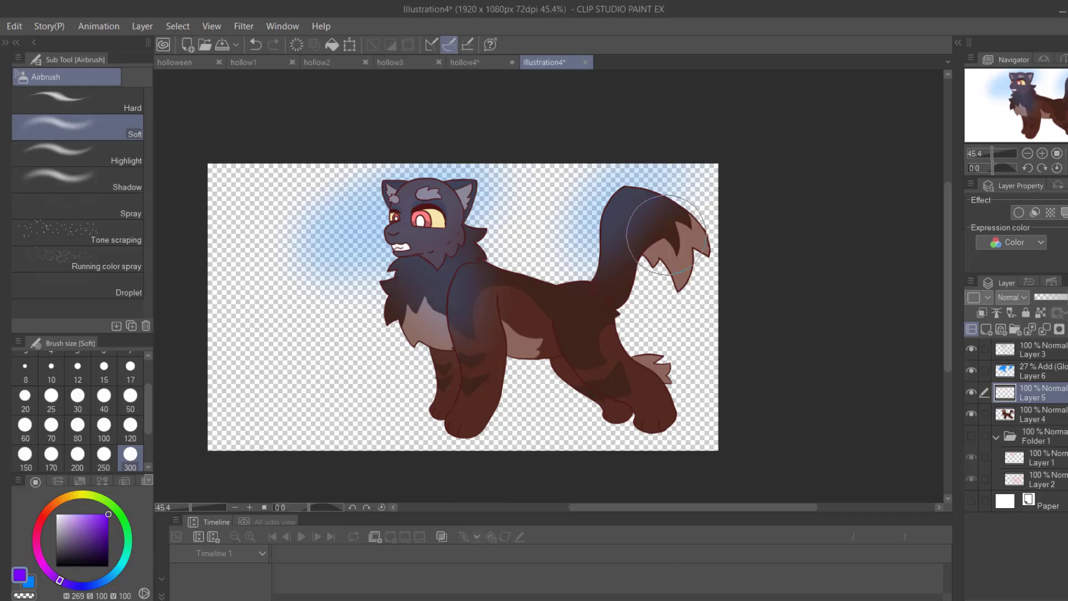
- Airbrush violet over the hindquarters, tail underside and paws, set that layer to Darken at 53%, and reduce Layer 6's opacity to 19%
mouse_move(667, 236)
left_mouse_down()
mouse_move(572, 358)
mouse_move(429, 453)
mouse_move(473, 250)
left_mouse_up()
left_click(1010, 297)
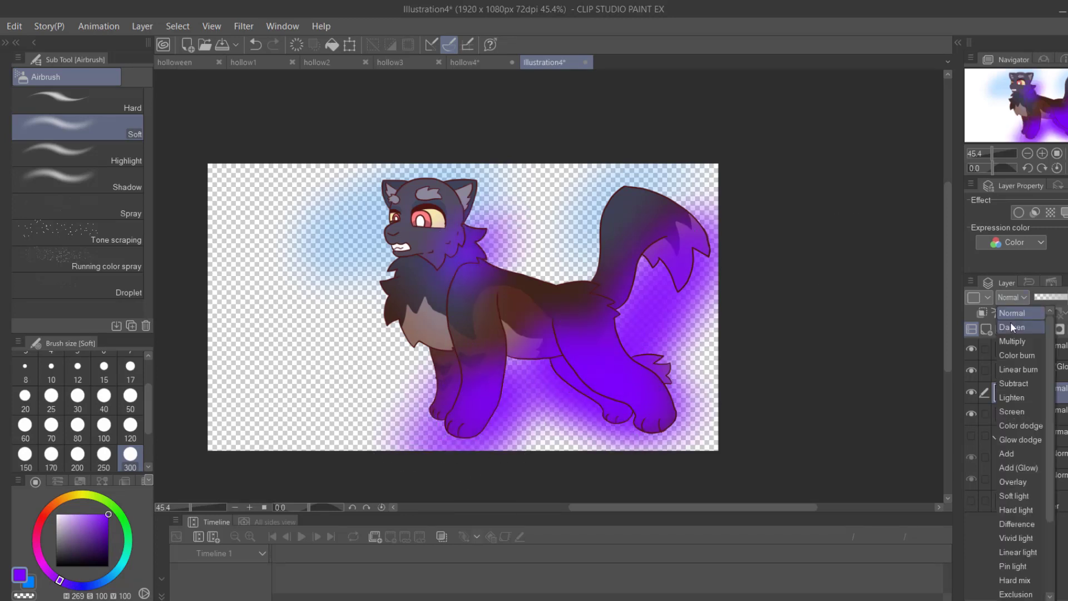
left_click(1012, 327)
left_click(1035, 372)
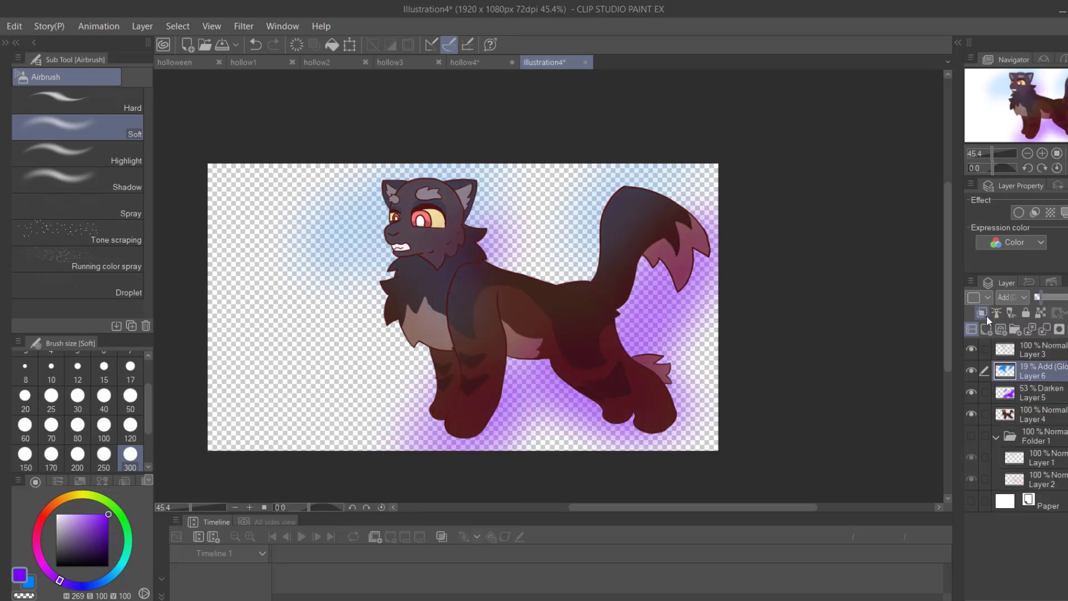
- Paint blue (H209 S100 V100) highlights on the nose bridge and both brow tufts on a new top colour layer with the size 50 Turnip pen
left_click(986, 329)
left_click(29, 583)
key("p")
left_click_drag(1058, 97, 1009, 91)
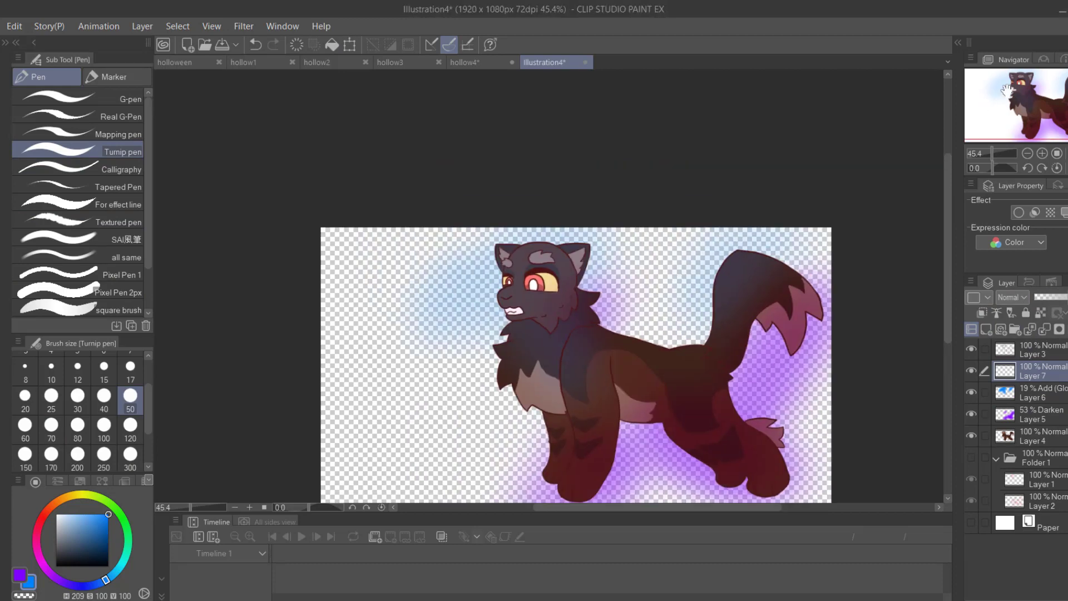
scroll(540, 279, "up", 5)
left_click_drag(440, 320, 421, 328)
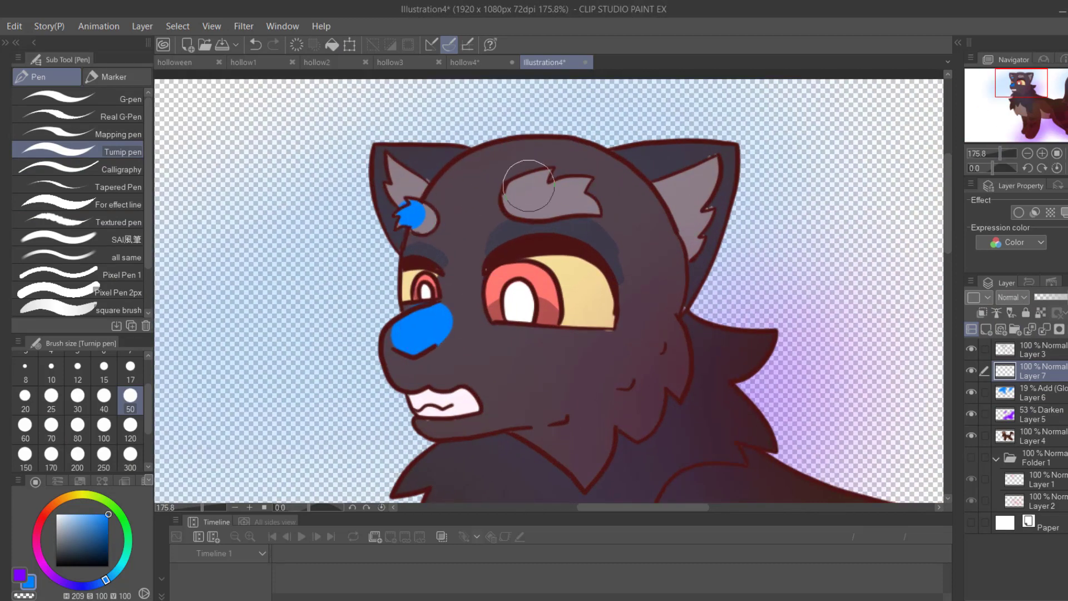
left_click_drag(529, 187, 516, 195)
- Add blue highlights along the front edges of the neck and chest fur tufts
left_click_drag(1023, 90, 1024, 103)
left_click_drag(381, 157, 362, 170)
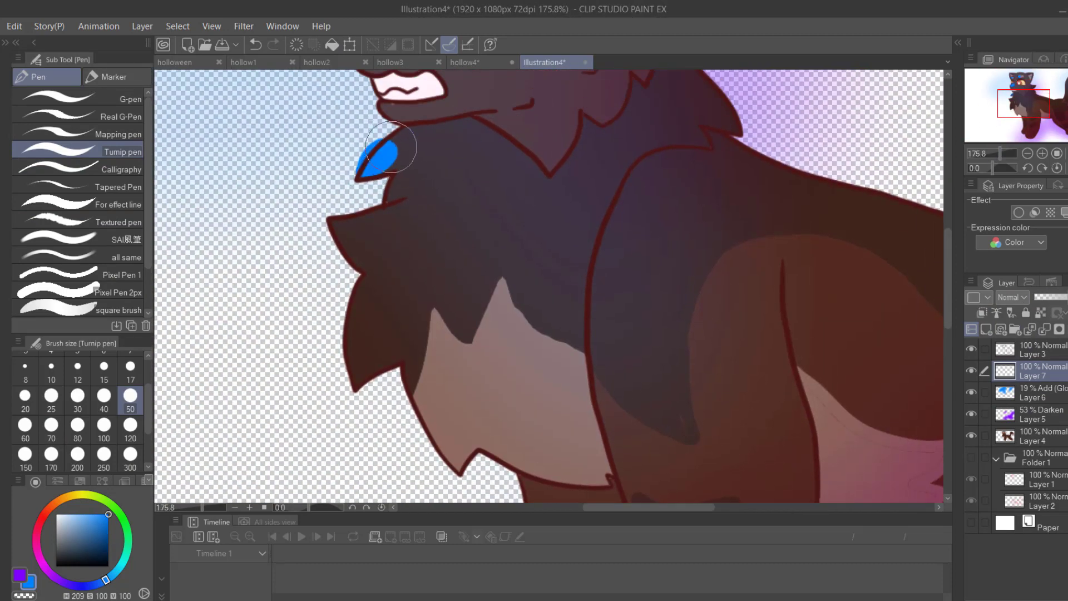
left_click_drag(330, 219, 397, 202)
left_click_drag(360, 281, 364, 399)
left_click_drag(412, 384, 460, 475)
- Add blue highlights along the front of the shoulder, the tail's upper edge, the far ear and the muzzle's front edge
left_click_drag(1000, 154, 998, 154)
left_click(1035, 111)
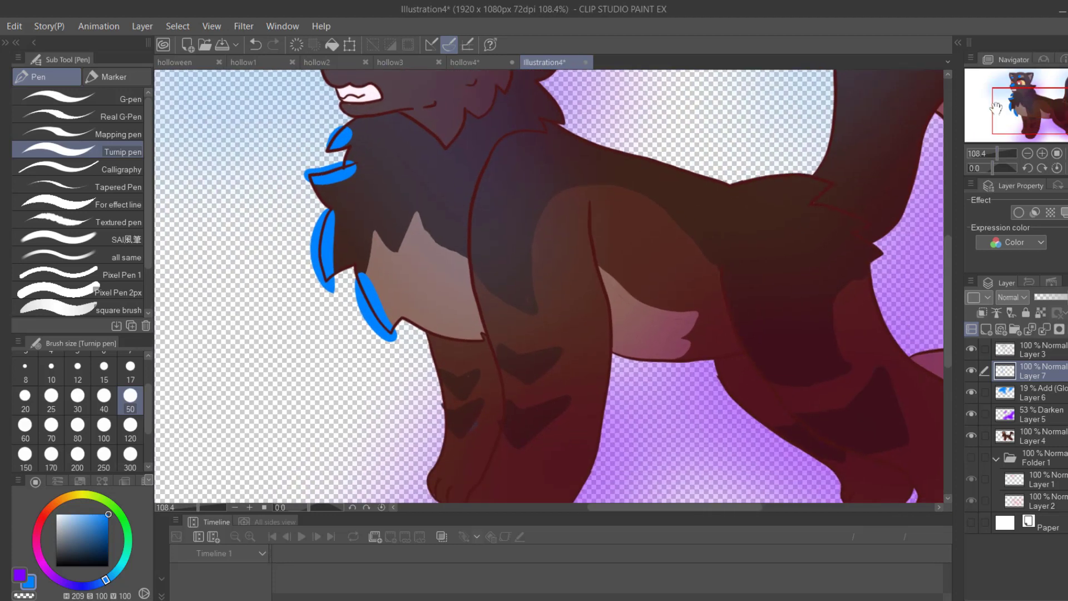
mouse_move(484, 253)
left_mouse_down()
mouse_move(495, 183)
mouse_move(528, 146)
left_mouse_up()
left_click_drag(1036, 85, 1049, 85)
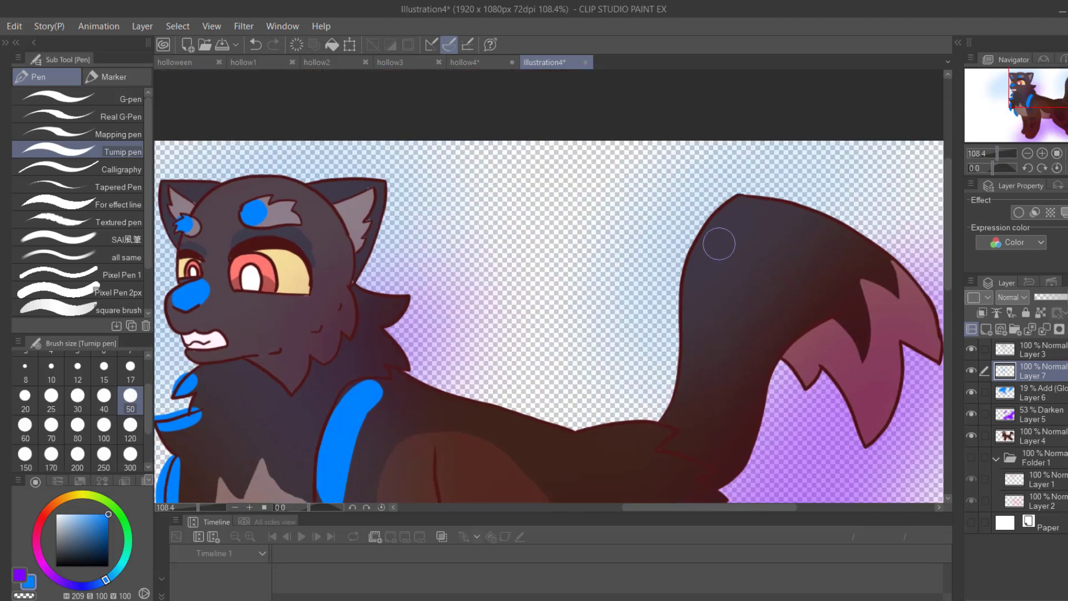
left_click_drag(686, 284, 864, 201)
left_click_drag(786, 188, 683, 270)
left_click_drag(1028, 90, 1022, 87)
left_click_drag(452, 128, 444, 210)
left_click_drag(465, 267, 459, 312)
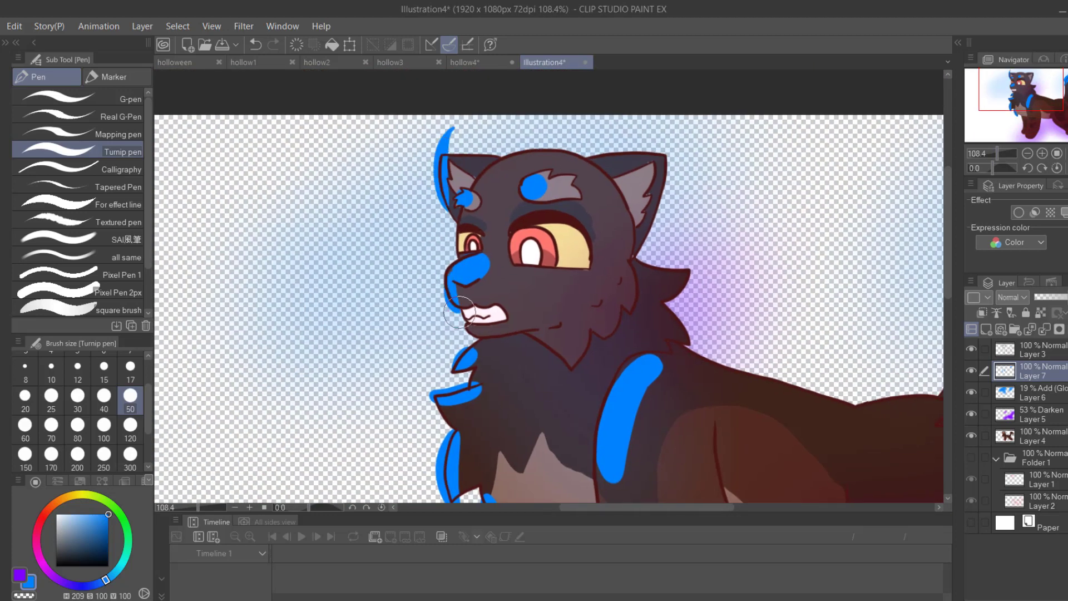
- Set the blue highlight layer to Add (Glow) at 31% opacity and dab highlights on both front paws
left_click(1013, 298)
left_click(1014, 470)
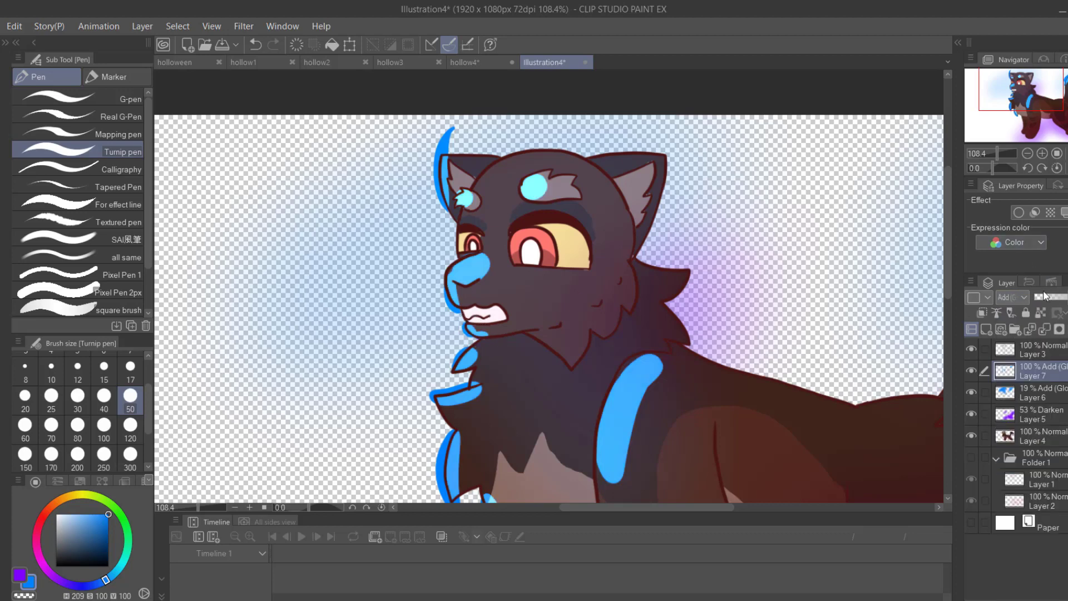
left_click(1045, 298)
left_click(995, 154)
left_click_drag(1029, 102, 1026, 111)
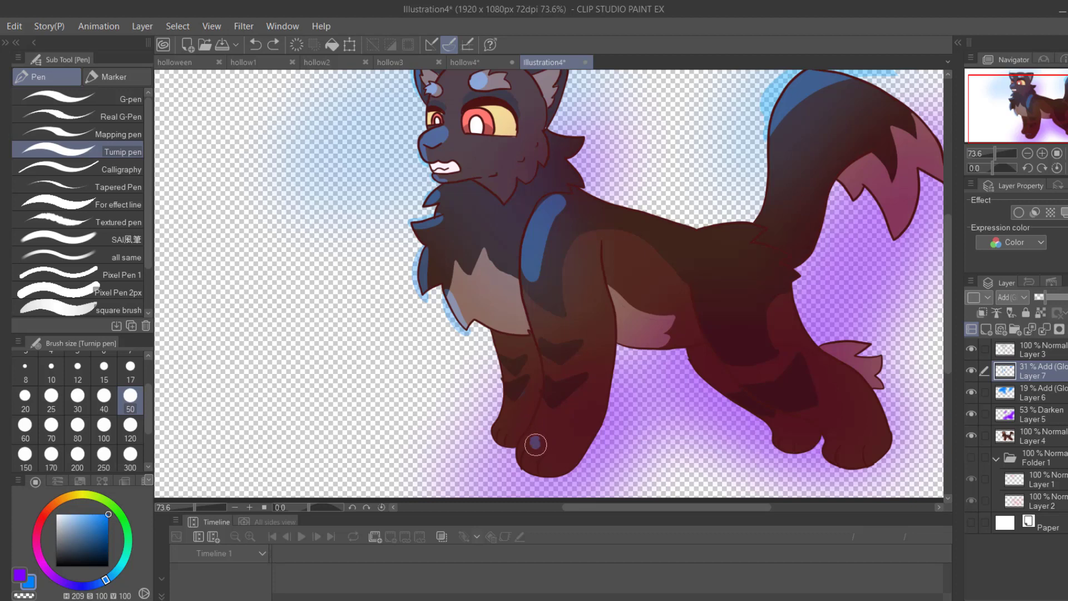
- Paint violet (H269 S100 V100) shadows over the hind paws and outline one along the tail's underside on a new layer above Layer 5
left_click(1022, 417)
left_click(987, 329)
left_click(20, 575)
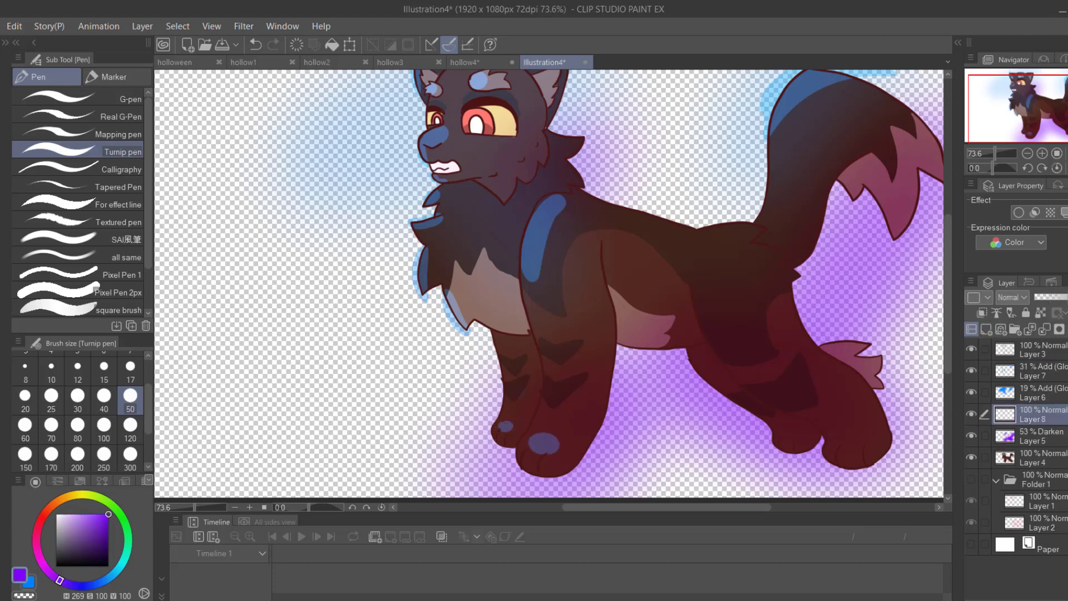
mouse_move(798, 442)
left_mouse_down()
mouse_move(894, 421)
mouse_move(849, 368)
left_mouse_up()
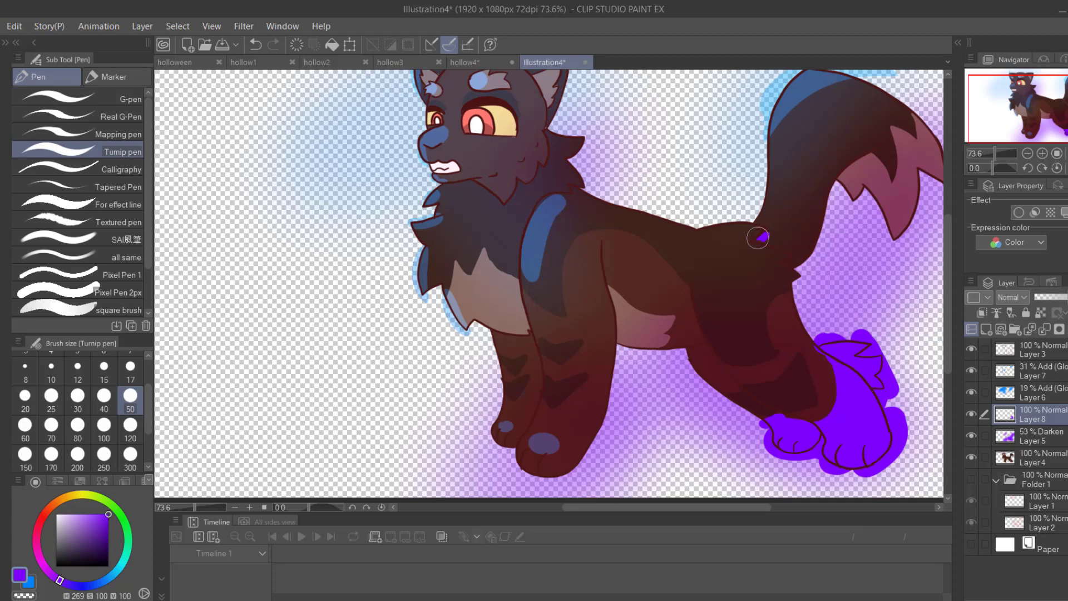
mouse_move(897, 128)
left_mouse_down()
mouse_move(942, 187)
mouse_move(904, 257)
left_mouse_up()
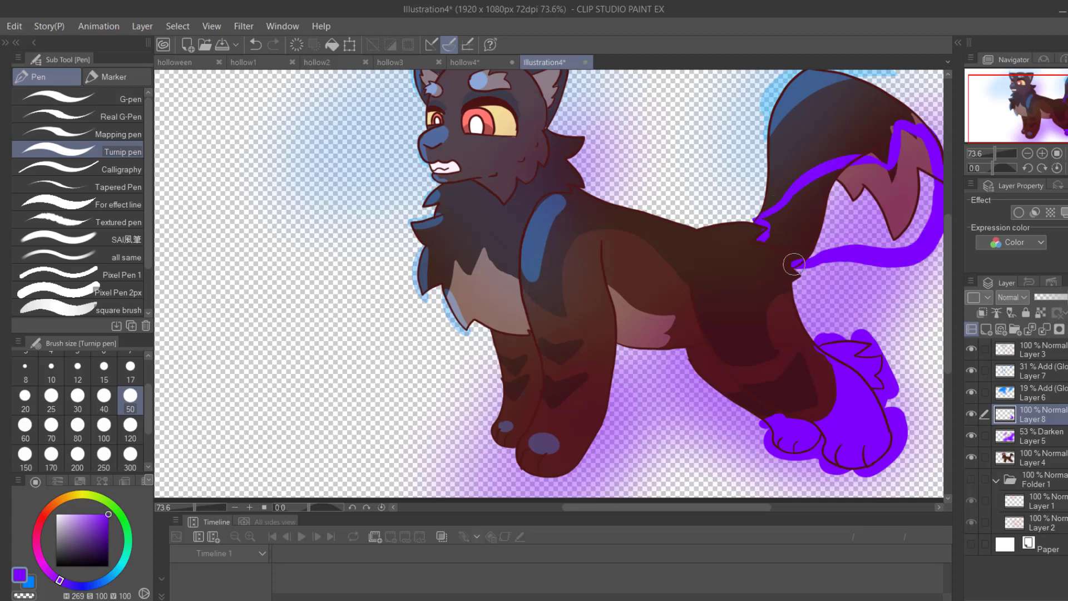
- With the 53% Darken layer hidden, paint violet shadows on the neck fur behind the jaw and set the new shadow layer to Darken
left_click(971, 435)
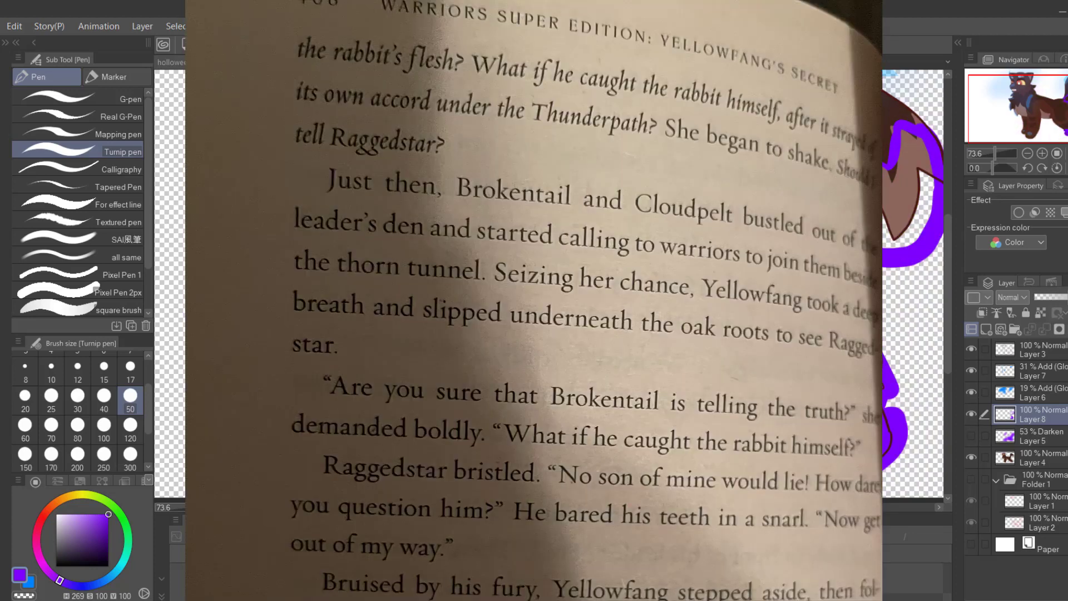
left_click_drag(1064, 129, 1067, 120)
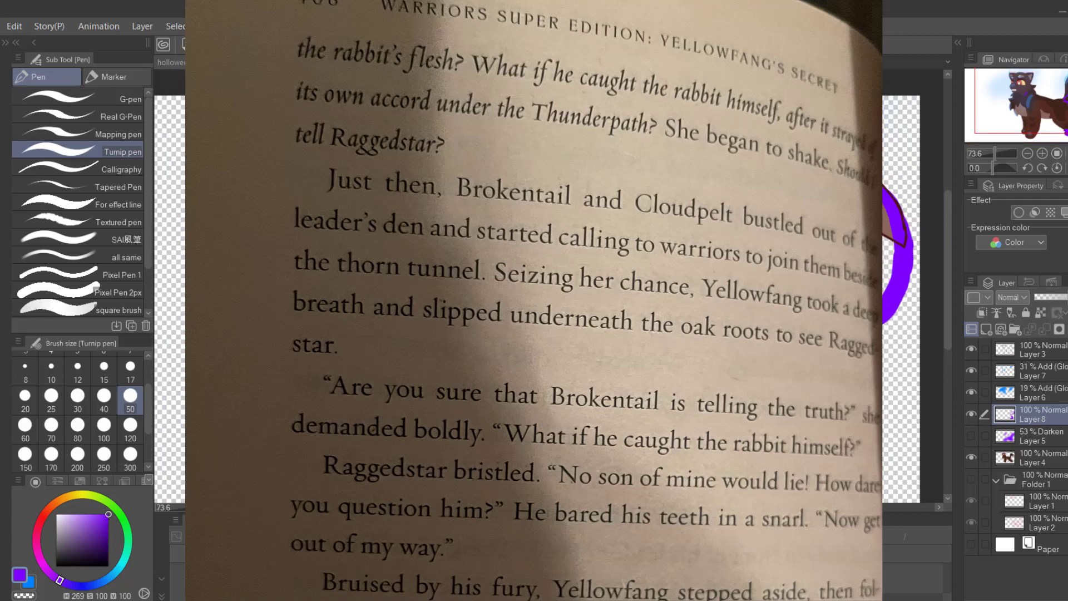
left_click_drag(436, 247, 480, 267)
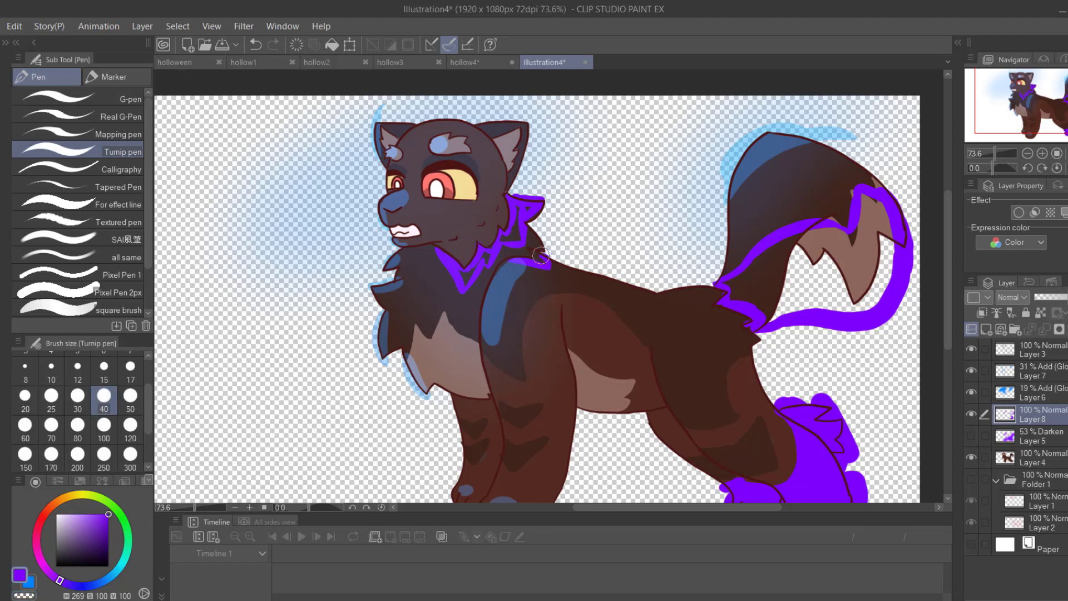
left_click(1012, 301)
left_click(1014, 325)
- Fill the outlined tail underside with violet and paint a shadow on the belly behind the front leg
key("w")
left_click(278, 356)
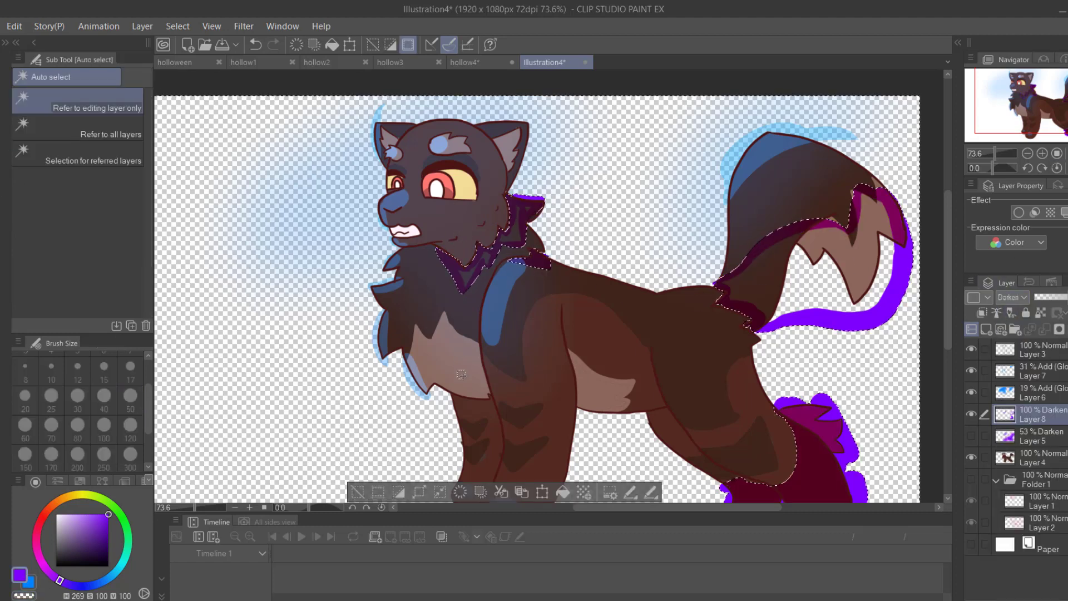
left_click(404, 492)
left_click(731, 492)
key("ctrl+d")
key("p")
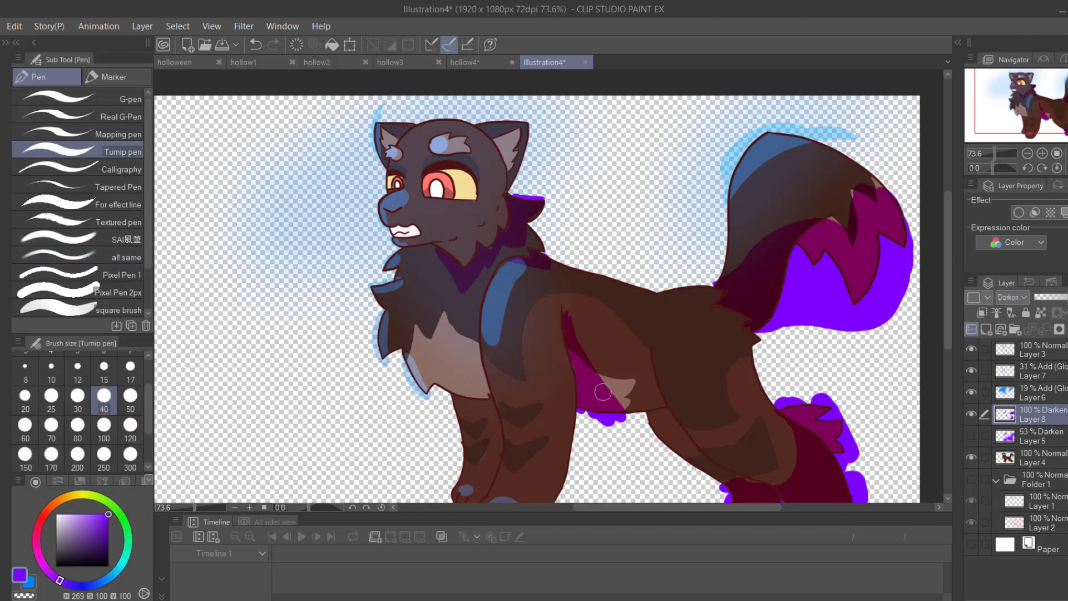
- Select the area outside the cat's line art and clear it from the 19% Add (Glow) layer and the 100% Darken layer
left_click(1027, 354)
key("w")
left_click(896, 376)
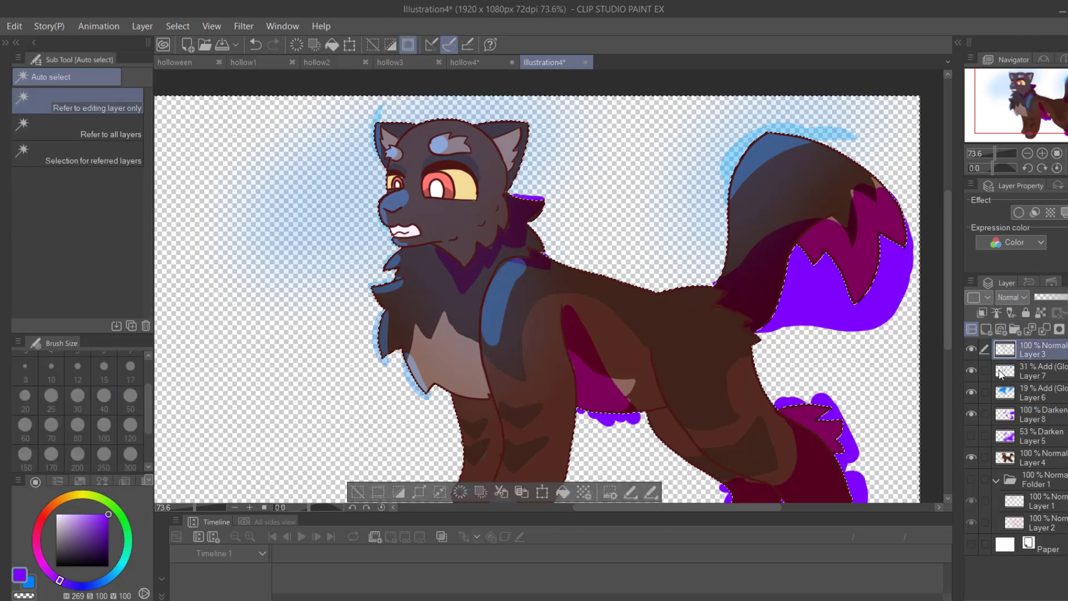
left_click(1029, 392)
key("c")
key("Delete")
left_click(1035, 414)
key("Delete")
- Show the 53% Darken layer, clear the area outside the cat from it and the 31% Add (Glow) layer, and deselect
left_click(1035, 436)
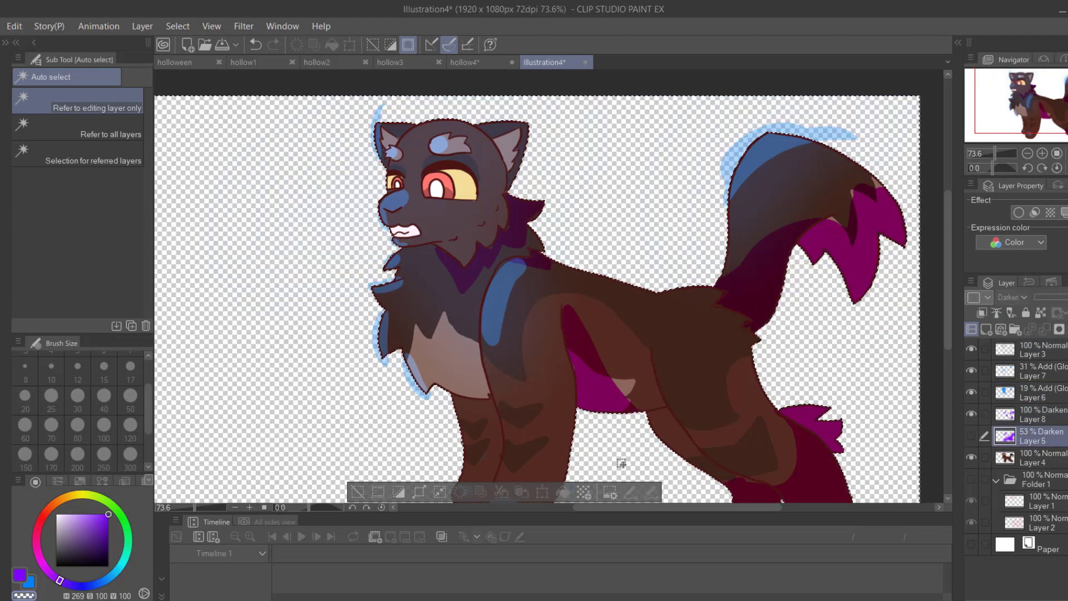
left_click(970, 435)
key("Delete")
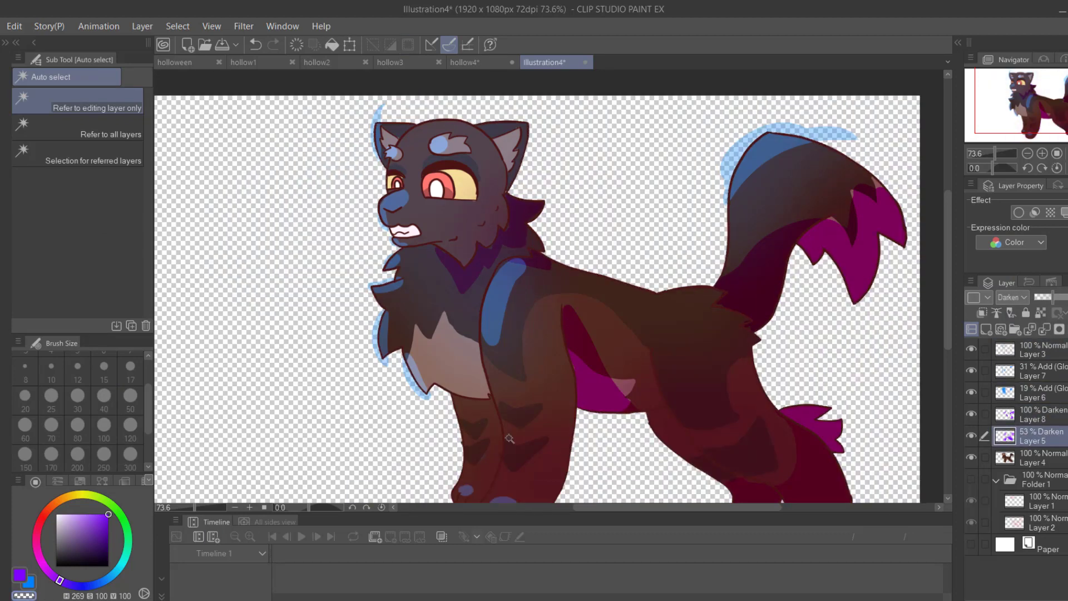
left_click(1034, 349)
left_click(1035, 374)
key("Delete")
left_click(358, 492)
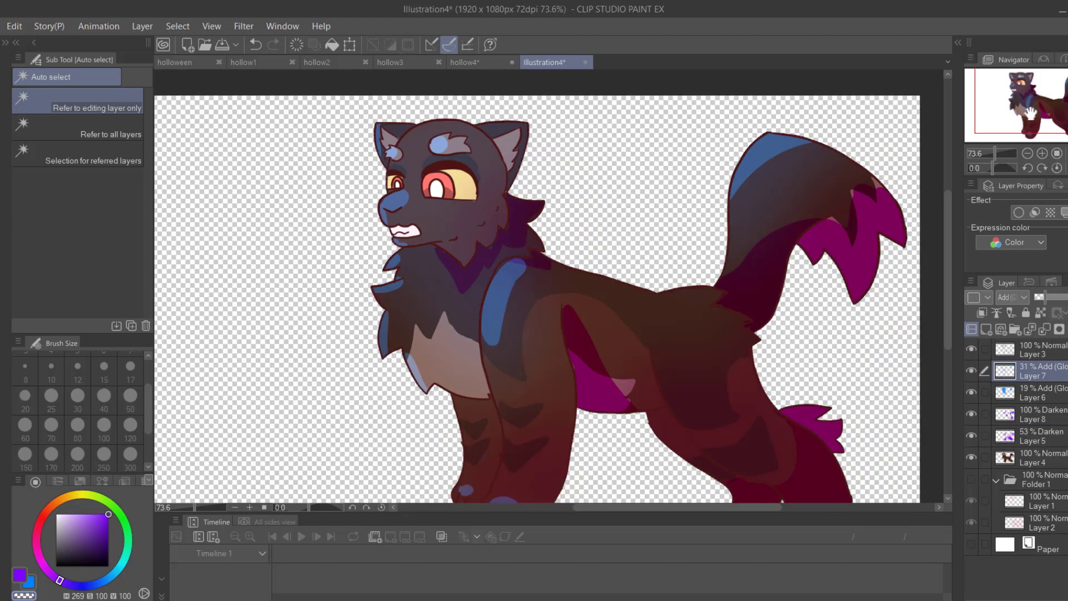
- Add a blue (H209 S100 V100) highlight to the near eye's iris on the 31% Add (Glow) layer with the size 17 Turnip pen
left_click(1025, 82)
left_click_drag(995, 153, 999, 154)
left_click(29, 582)
key("p")
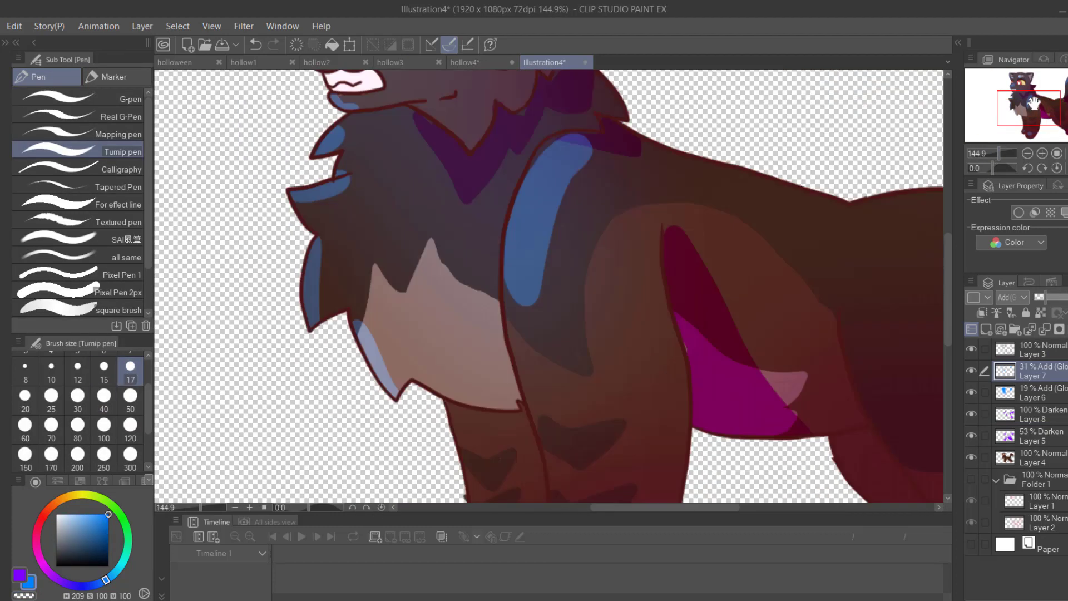
left_click_drag(1028, 83, 1018, 82)
- Paint violet shadows across the lower part of both eyes on the 100% Darken layer with the size 17 Turnip pen
left_click(1029, 436)
left_click(1029, 415)
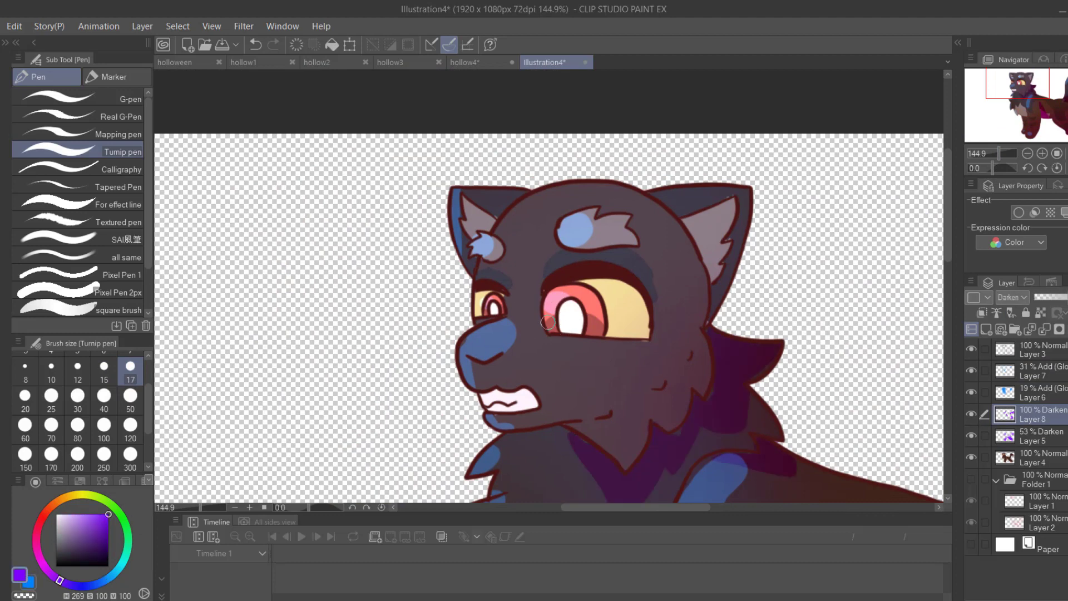
left_click_drag(988, 155, 1004, 154)
key("ctrl+z")
left_click_drag(713, 394, 781, 394)
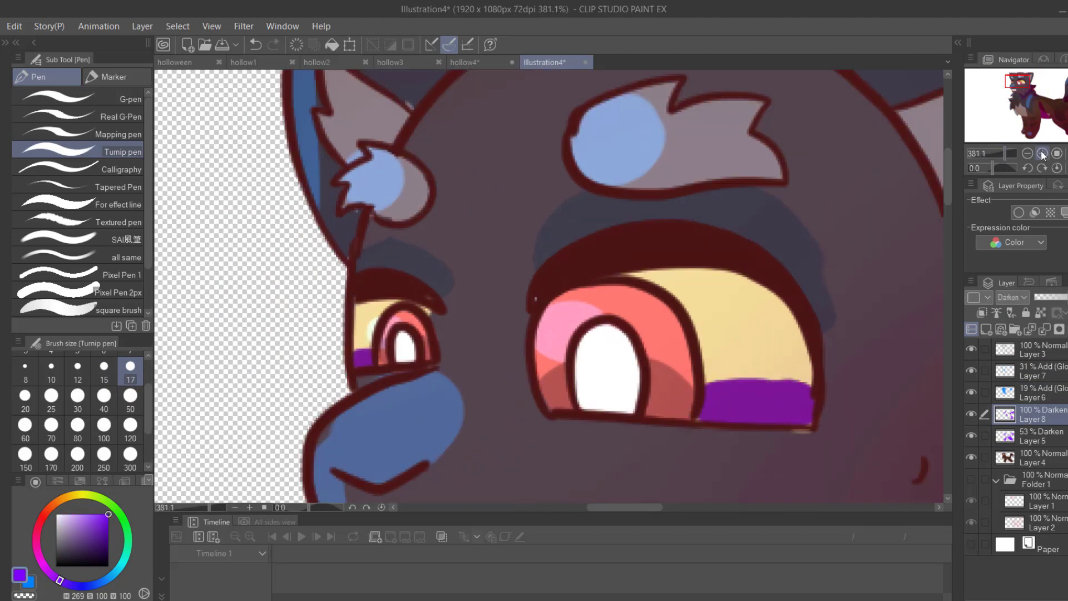
left_click_drag(997, 152, 1006, 153)
left_click_drag(568, 438, 721, 449)
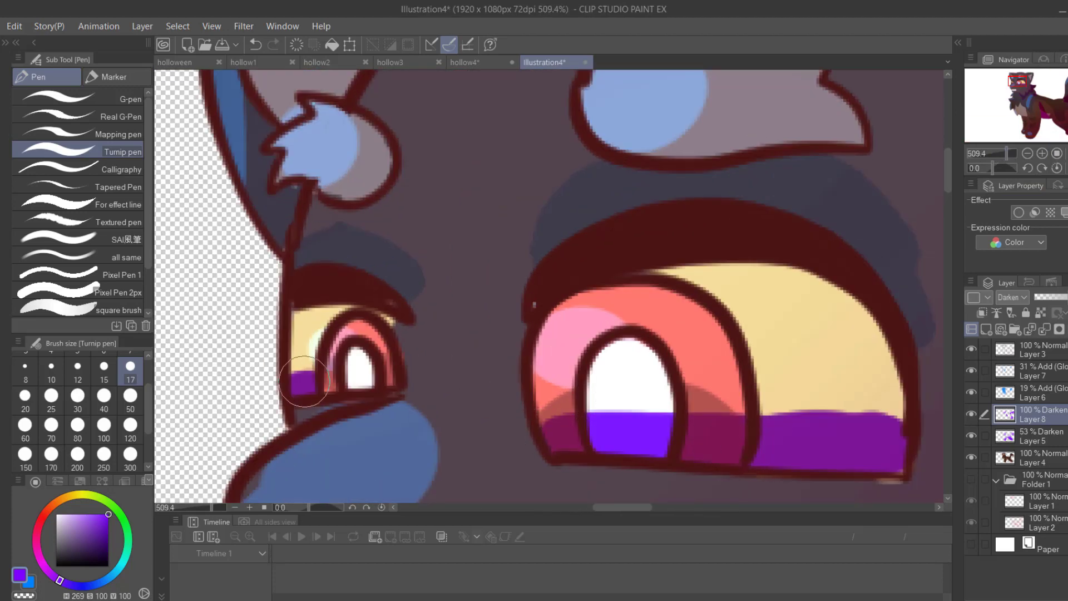
- Paint a violet shadow along the near ear's rear edge beside the inner fur with the size 15 Turnip pen
left_click_drag(1006, 153, 1002, 152)
left_click_drag(1040, 92, 1032, 82)
left_click_drag(563, 140, 560, 153)
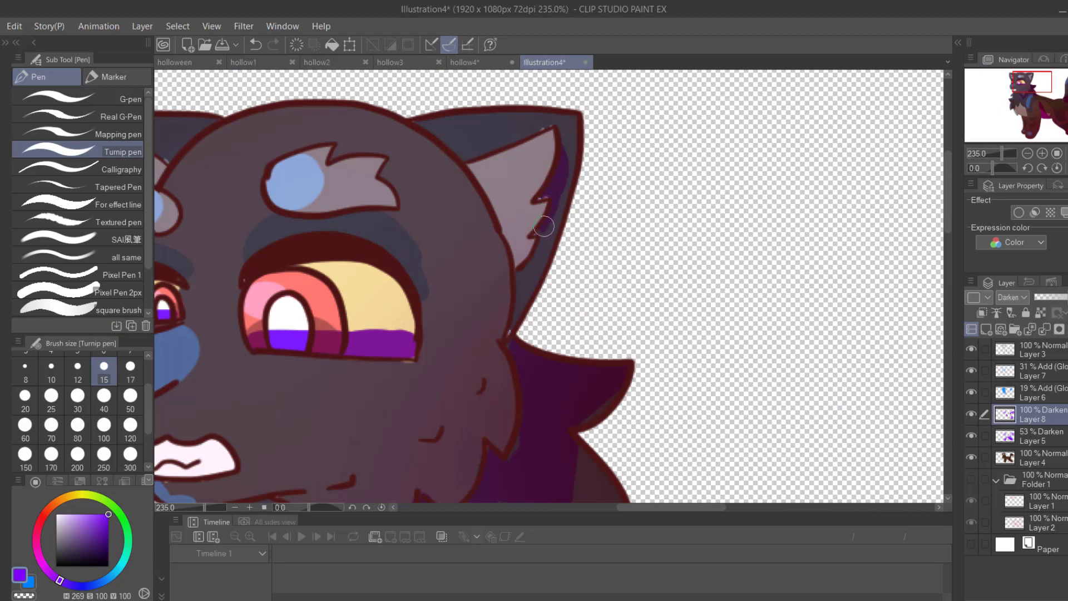
- Fade the upper edges of the violet eye shadows with the Soft airbrush at size 17 in transparent colour
left_click_drag(1002, 153, 997, 153)
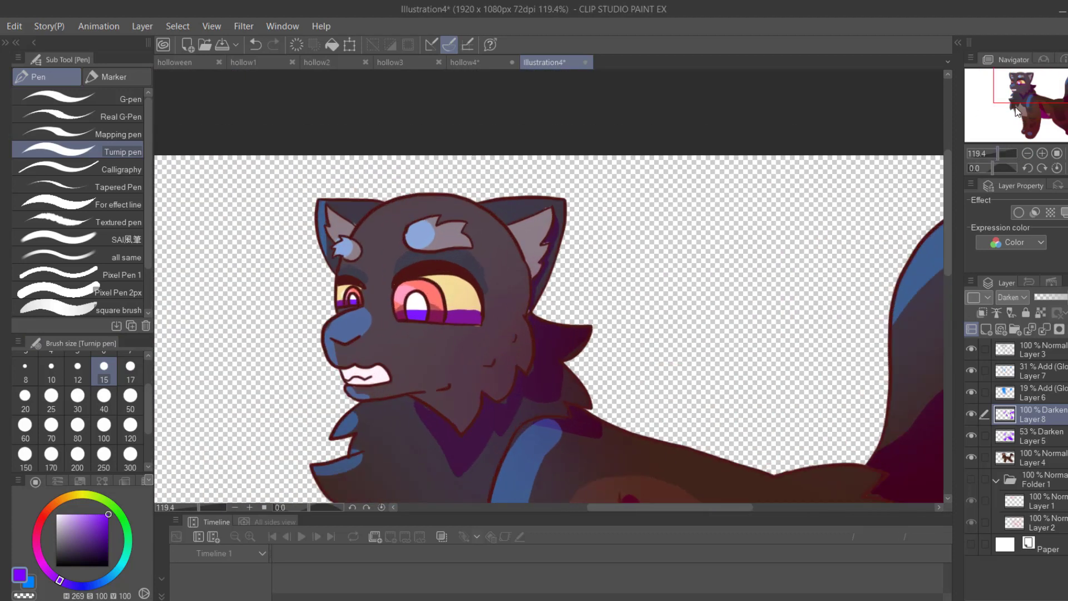
left_click_drag(1047, 106, 1022, 85)
left_click(995, 155)
left_click(1004, 154)
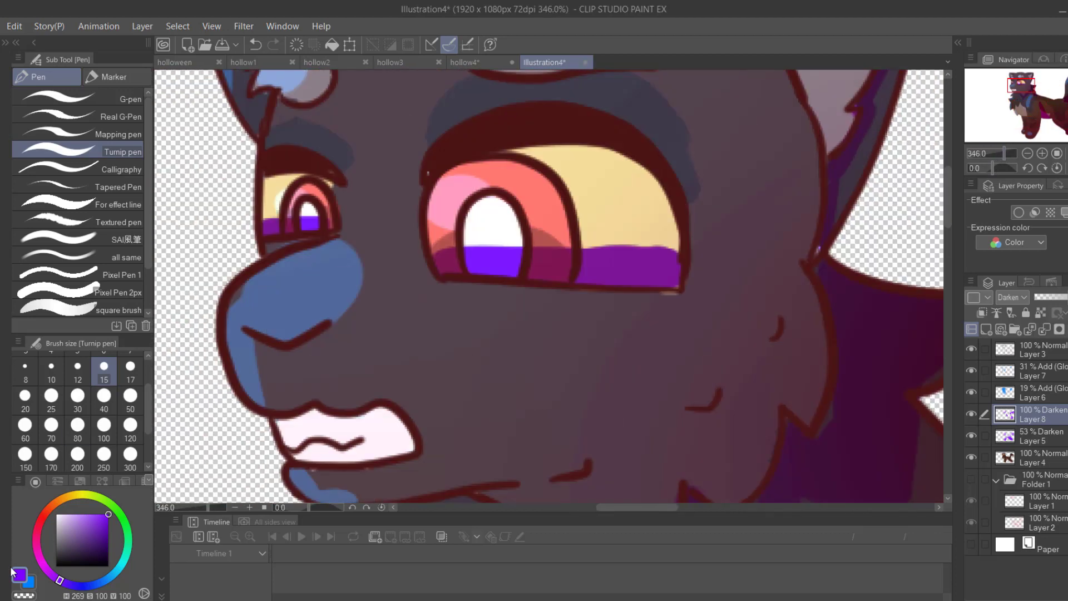
key("b")
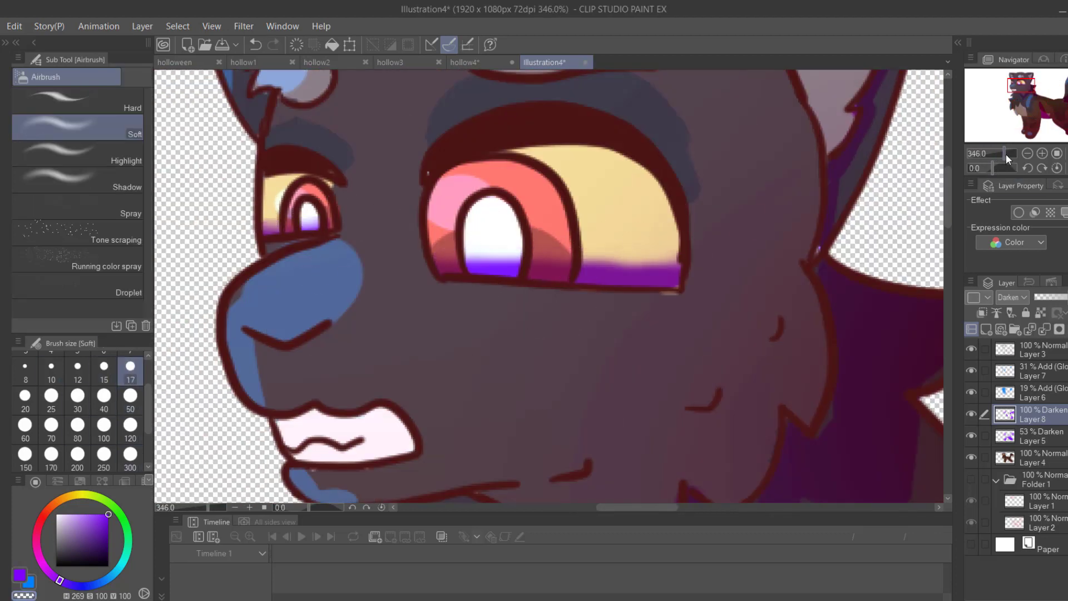
- Undo the last two edits and set the Soft airbrush size to 50
left_click_drag(1005, 155, 991, 153)
key("ctrl+z")
key("ctrl+z")
left_click(130, 397)
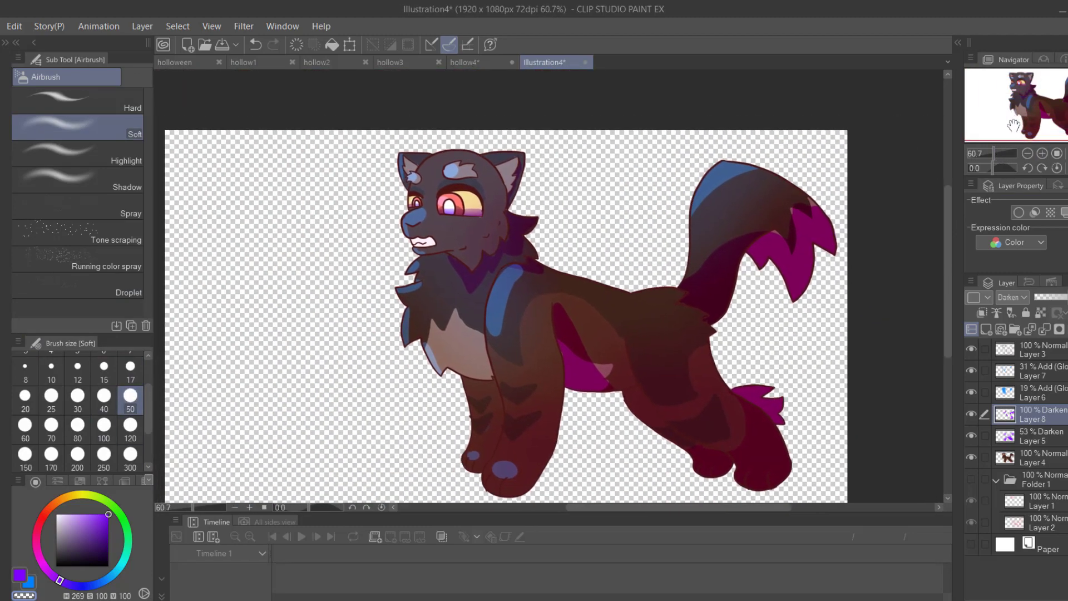